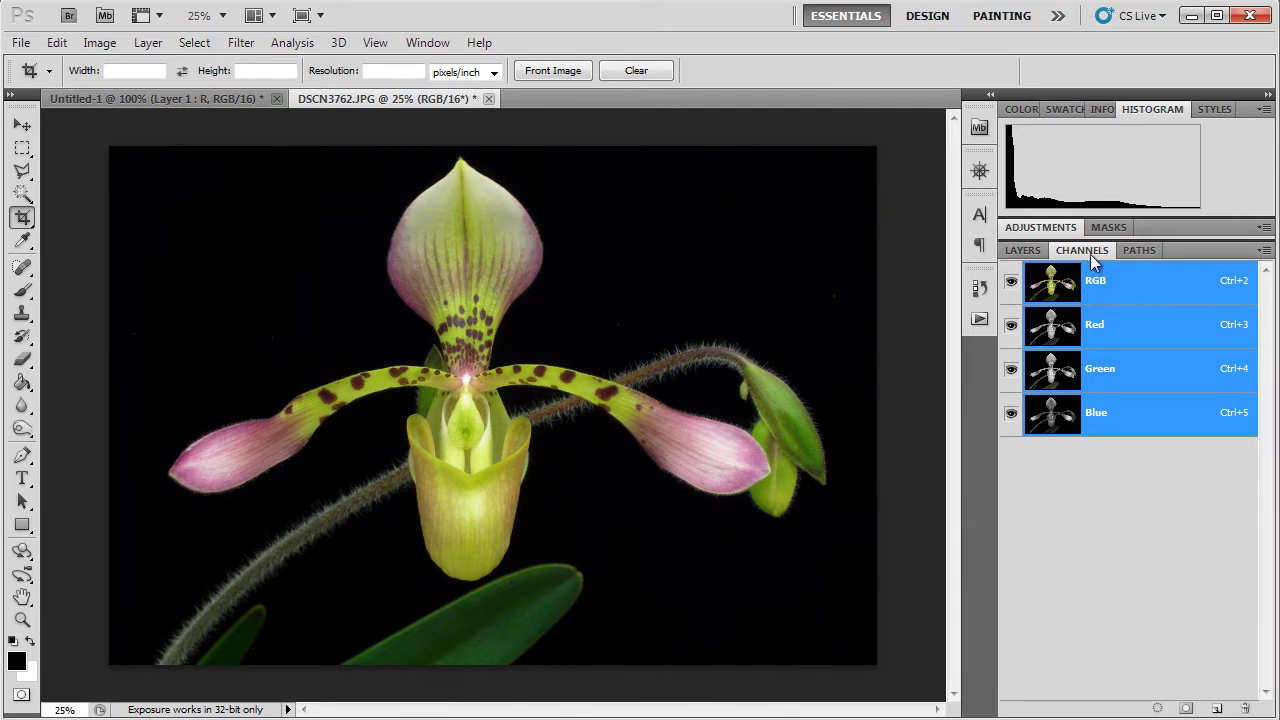
View the Red, Green and Blue channels of DSCN3762.JPG individually, returning to the Red channel
{"action": "left_click", "coordinate": [1096, 332]}
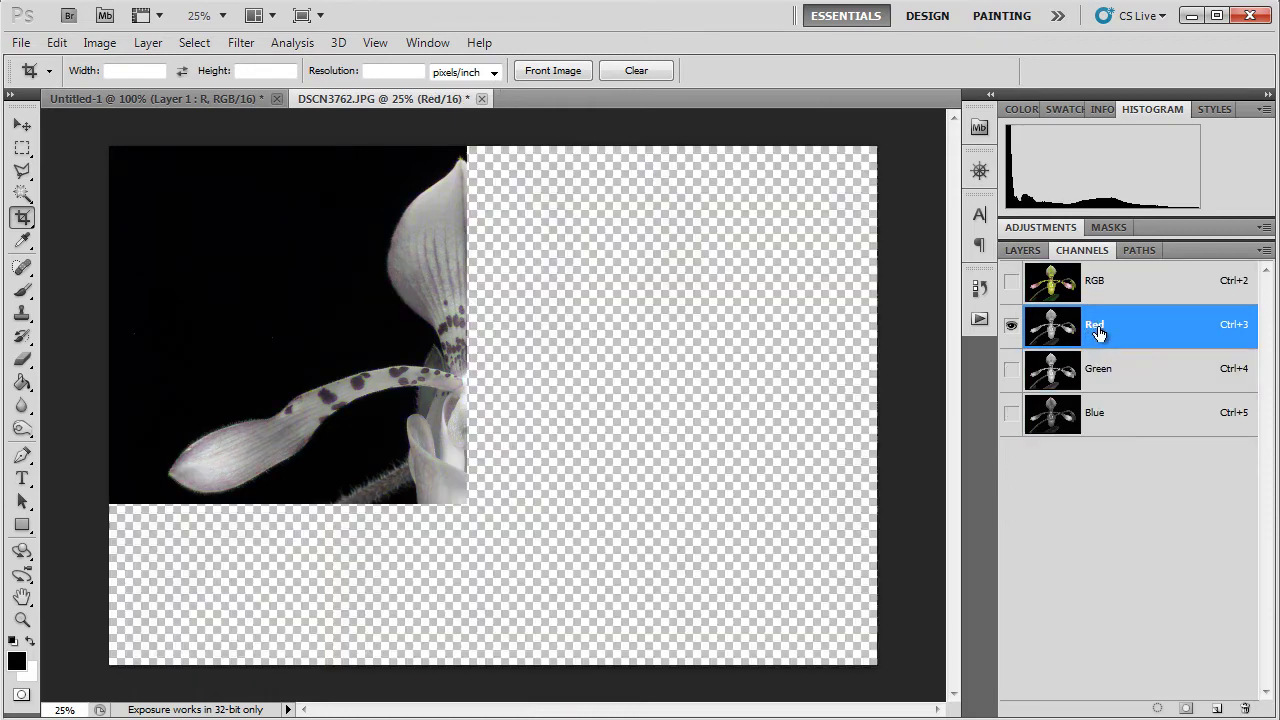
{"action": "left_click", "coordinate": [1100, 376]}
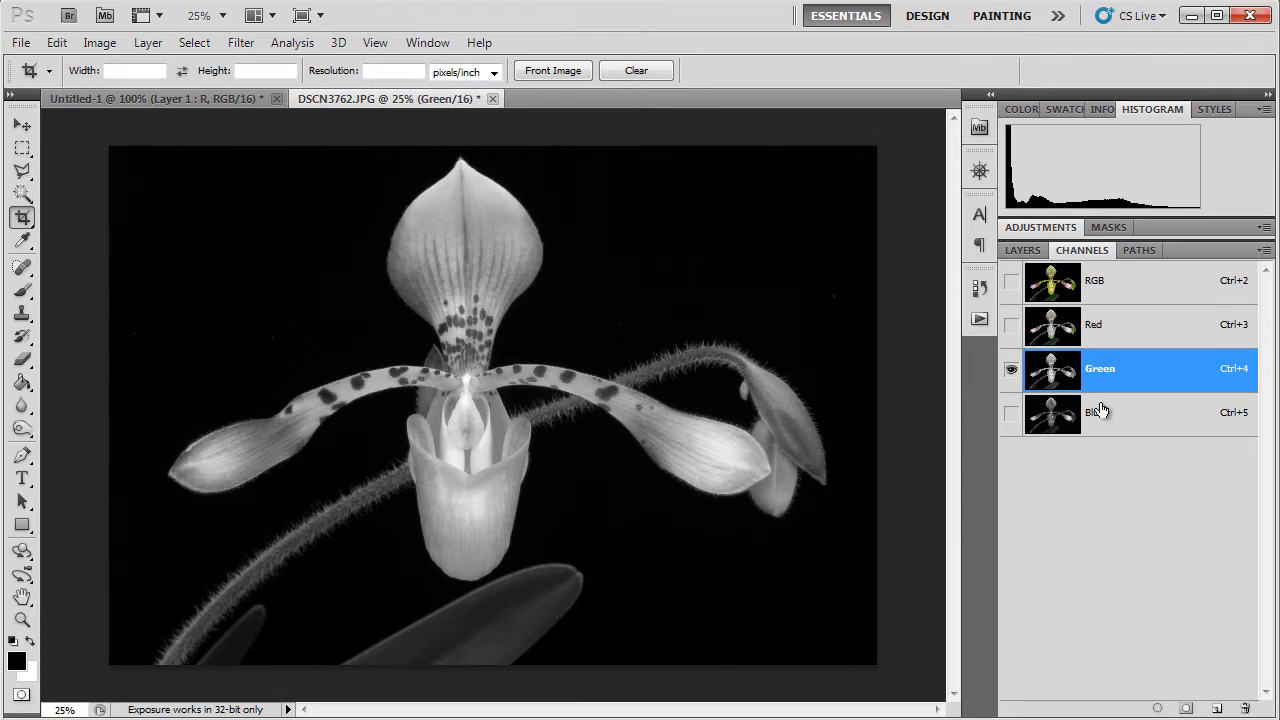
{"action": "left_click", "coordinate": [1098, 418]}
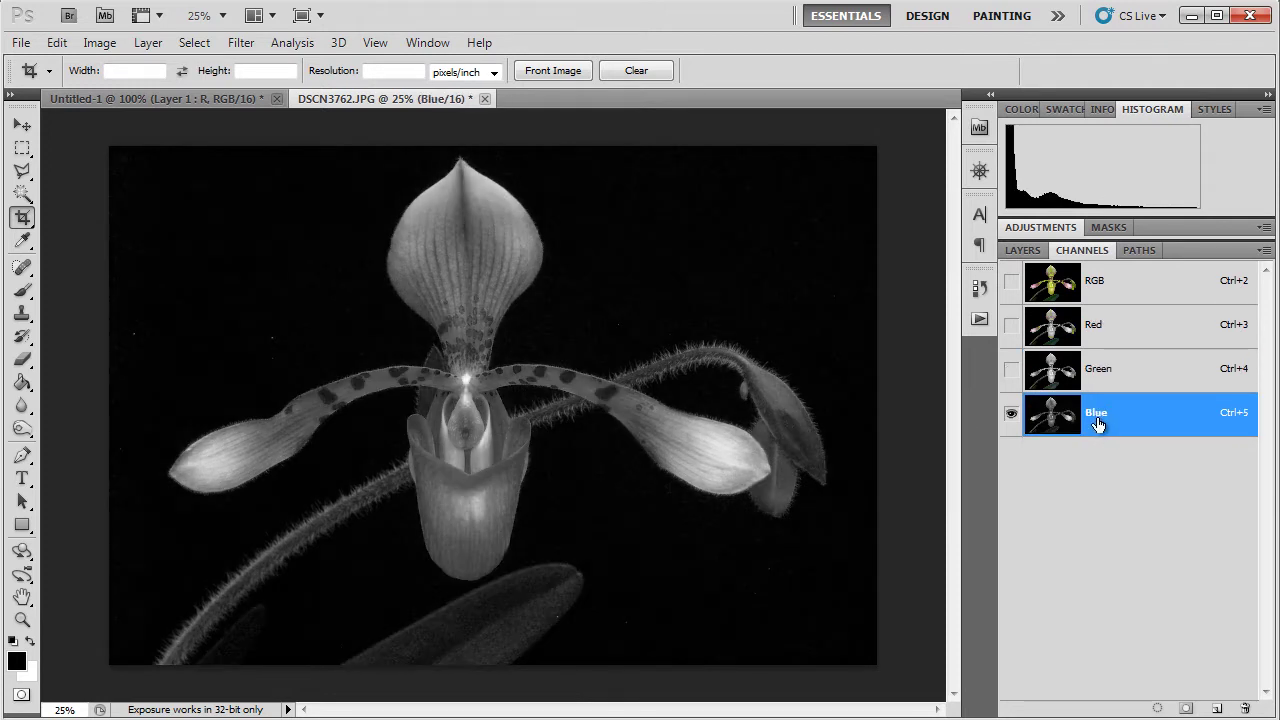
{"action": "left_click", "coordinate": [1098, 338]}
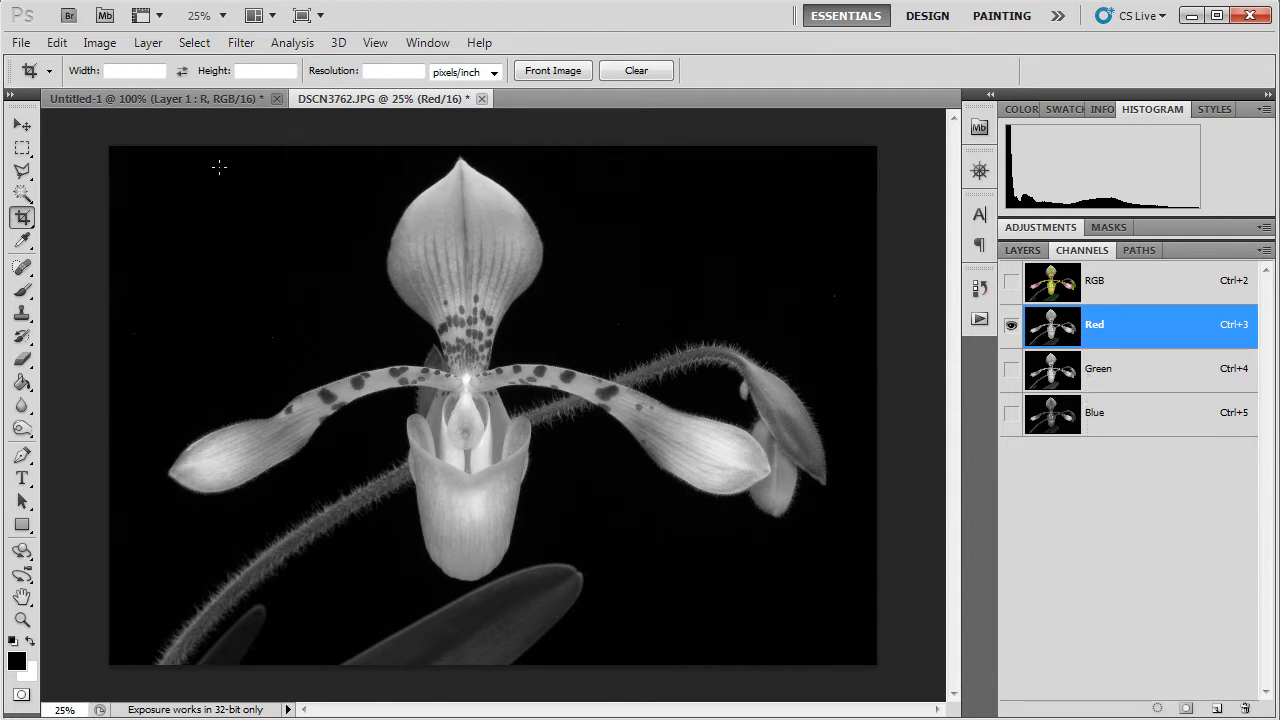
Switch to the Untitled-1 document and hide Layer 1 : R and Layer 2: G, leaving only Layer 3 : B shown
{"action": "left_click", "coordinate": [199, 103]}
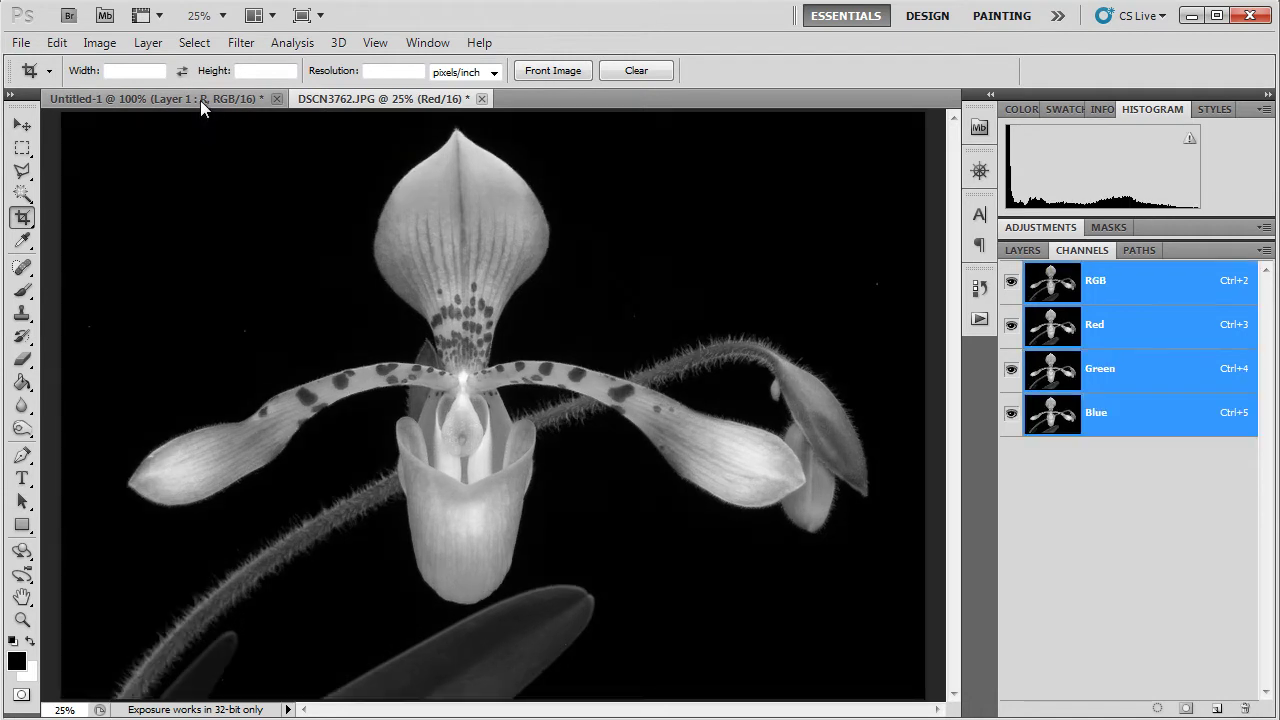
{"action": "left_click", "coordinate": [1022, 250]}
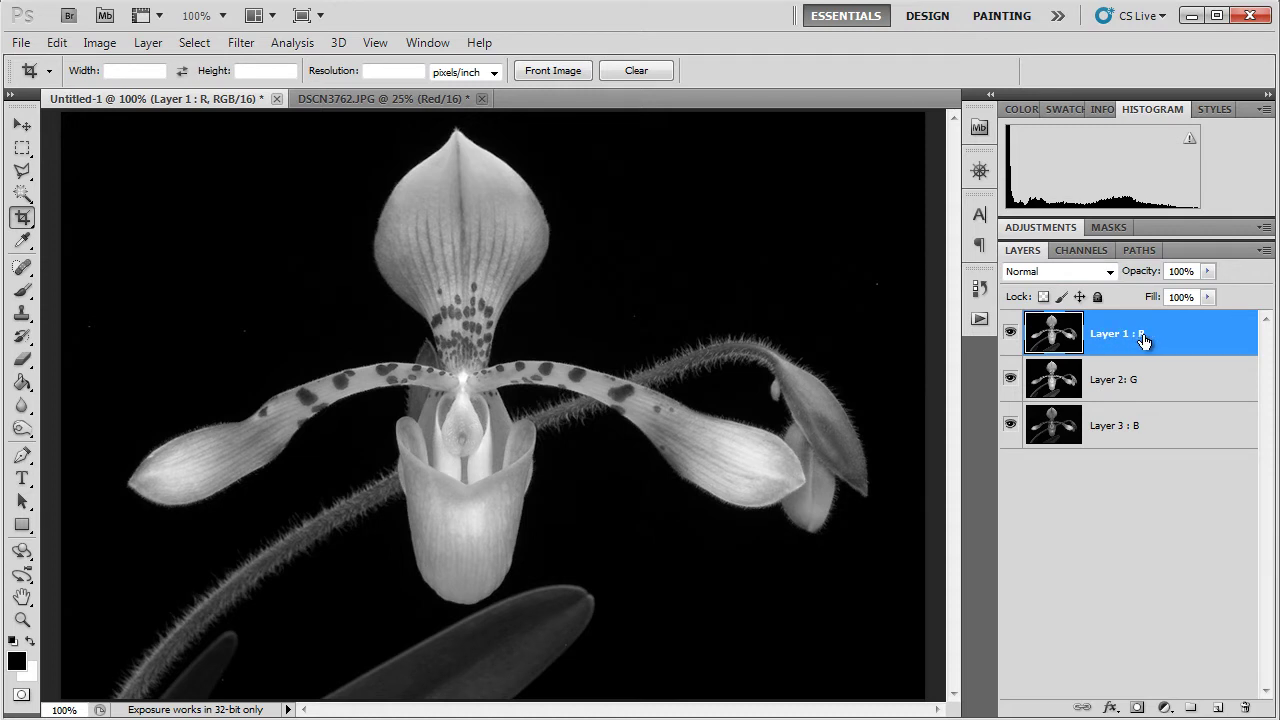
{"action": "left_click", "coordinate": [1010, 333]}
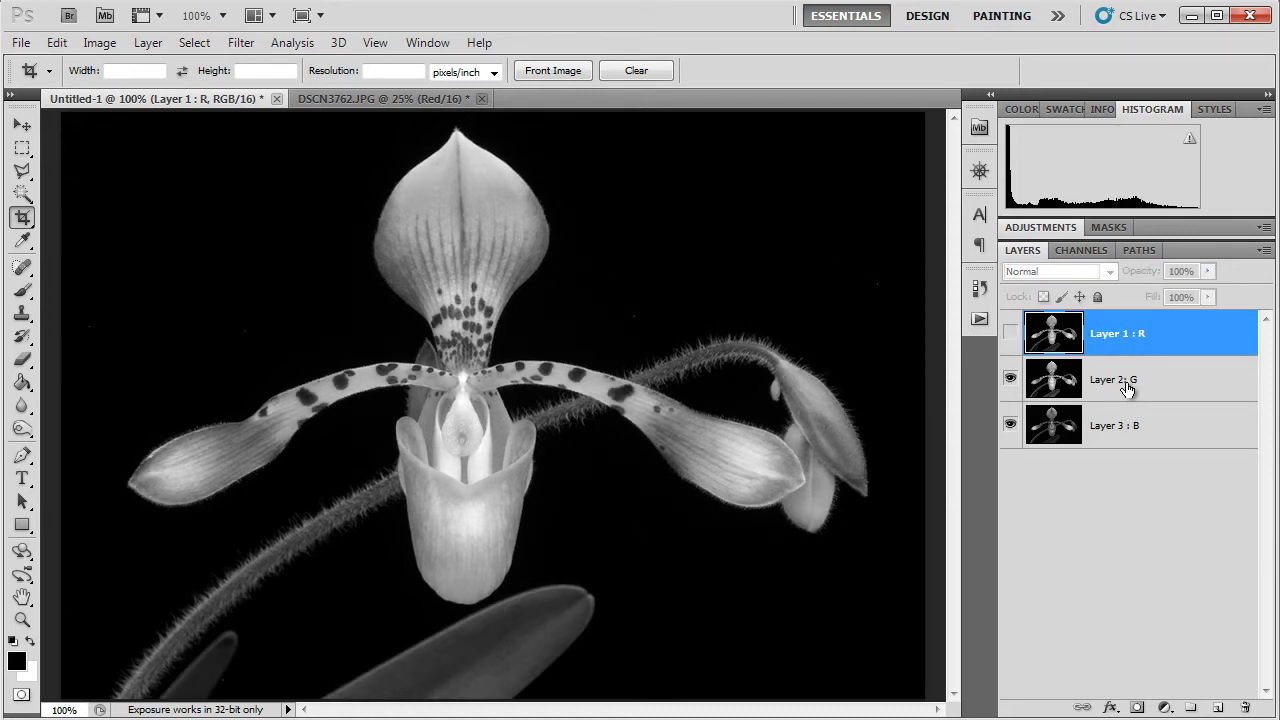
{"action": "left_click", "coordinate": [1010, 379]}
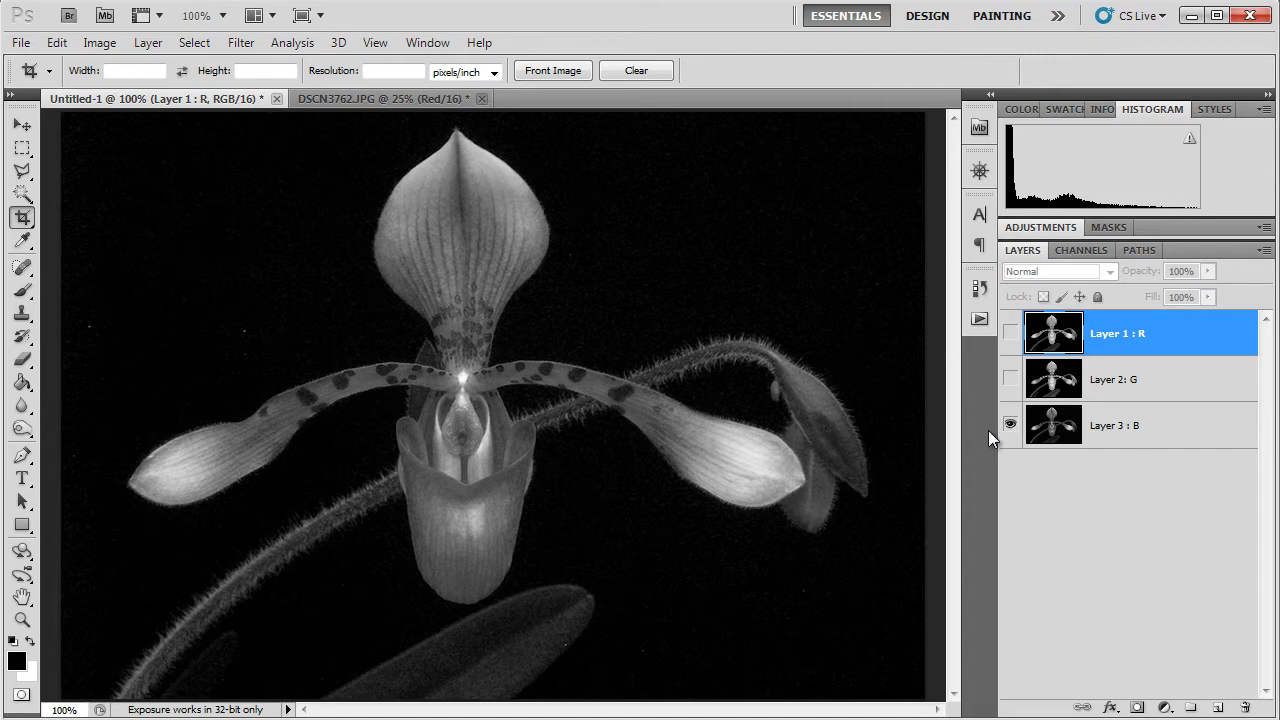
{"action": "left_click", "coordinate": [1112, 430]}
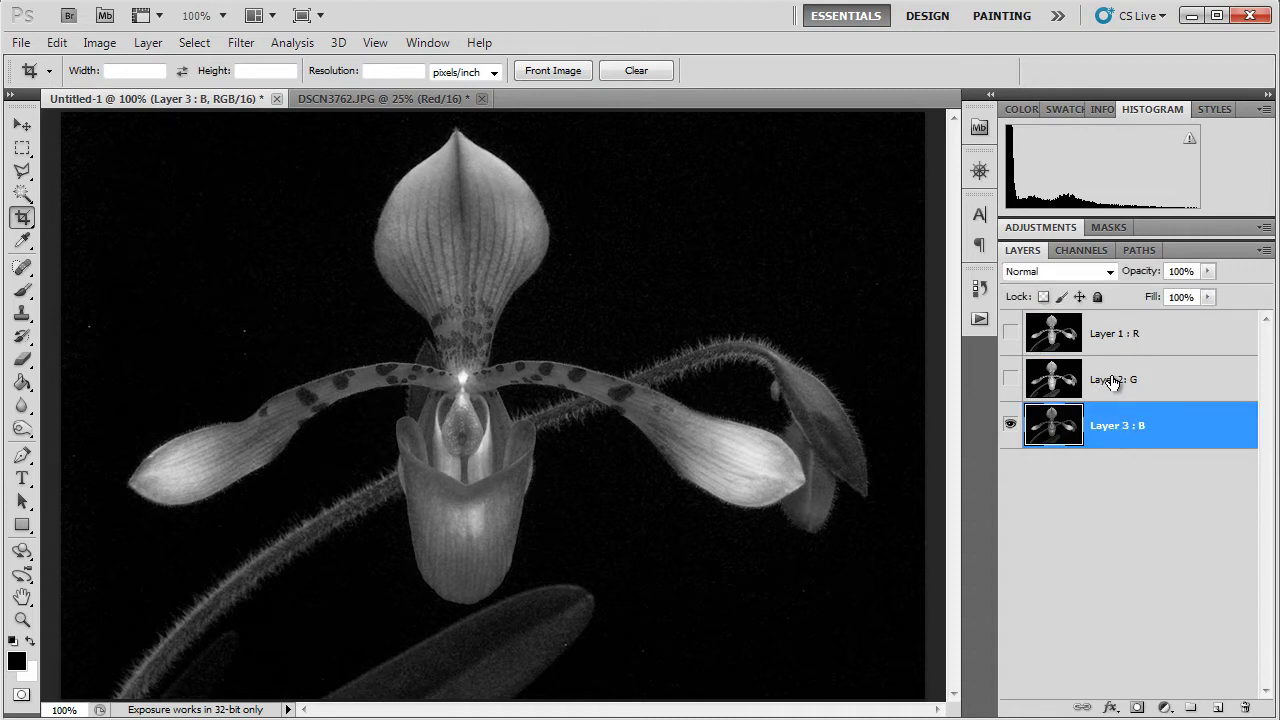
{"action": "left_click", "coordinate": [1112, 380]}
{"action": "left_click", "coordinate": [1121, 338]}
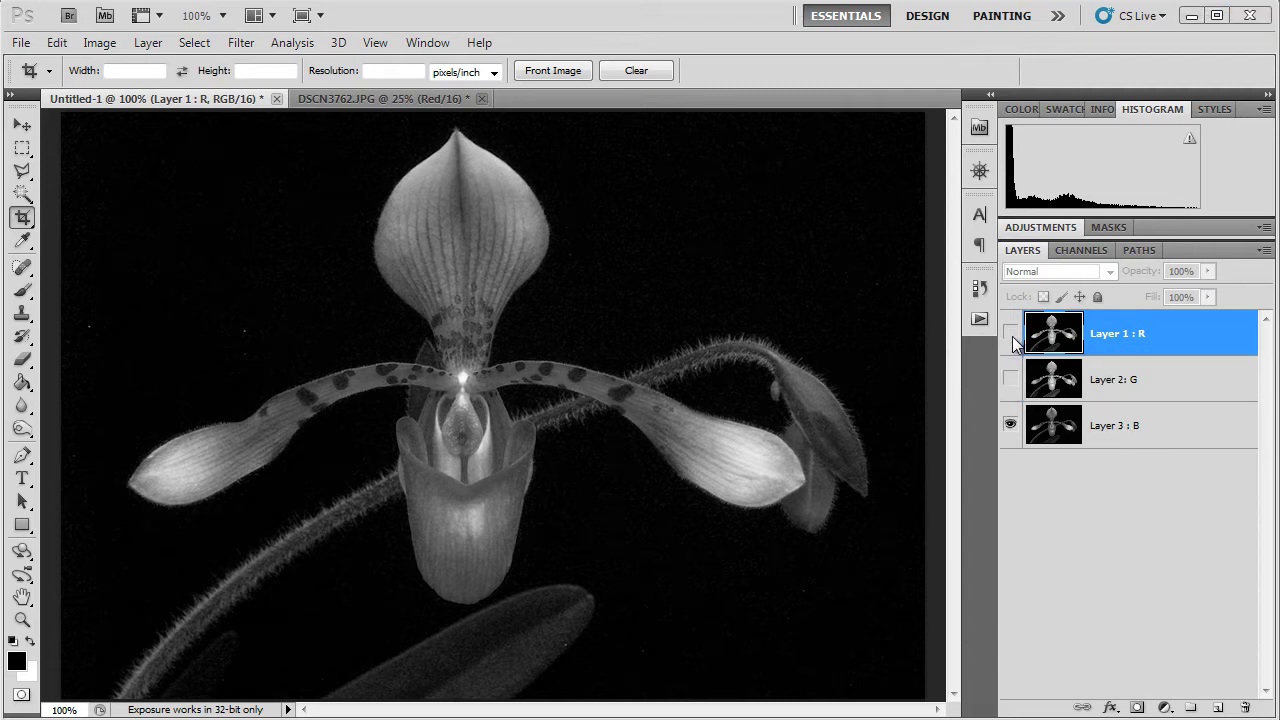
Add a Gradient Map adjustment layer directly above Layer 3 : B
{"action": "left_click", "coordinate": [1116, 432]}
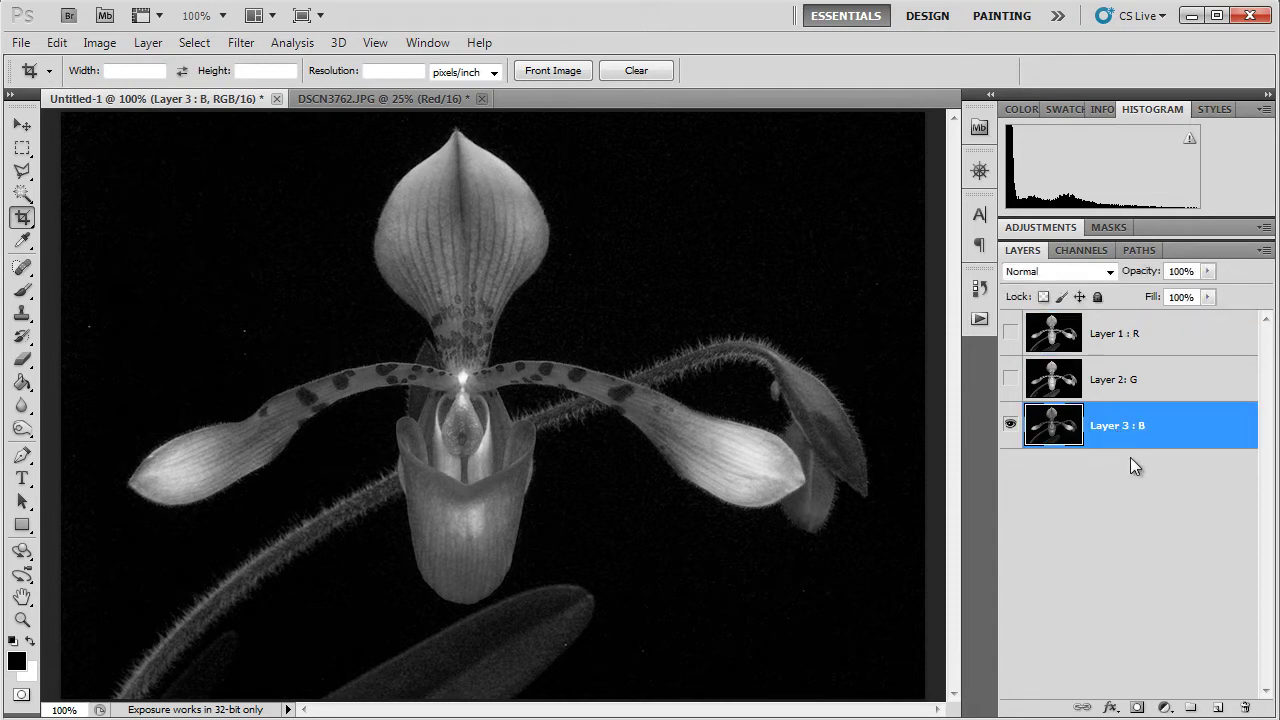
{"action": "left_click", "coordinate": [1165, 707]}
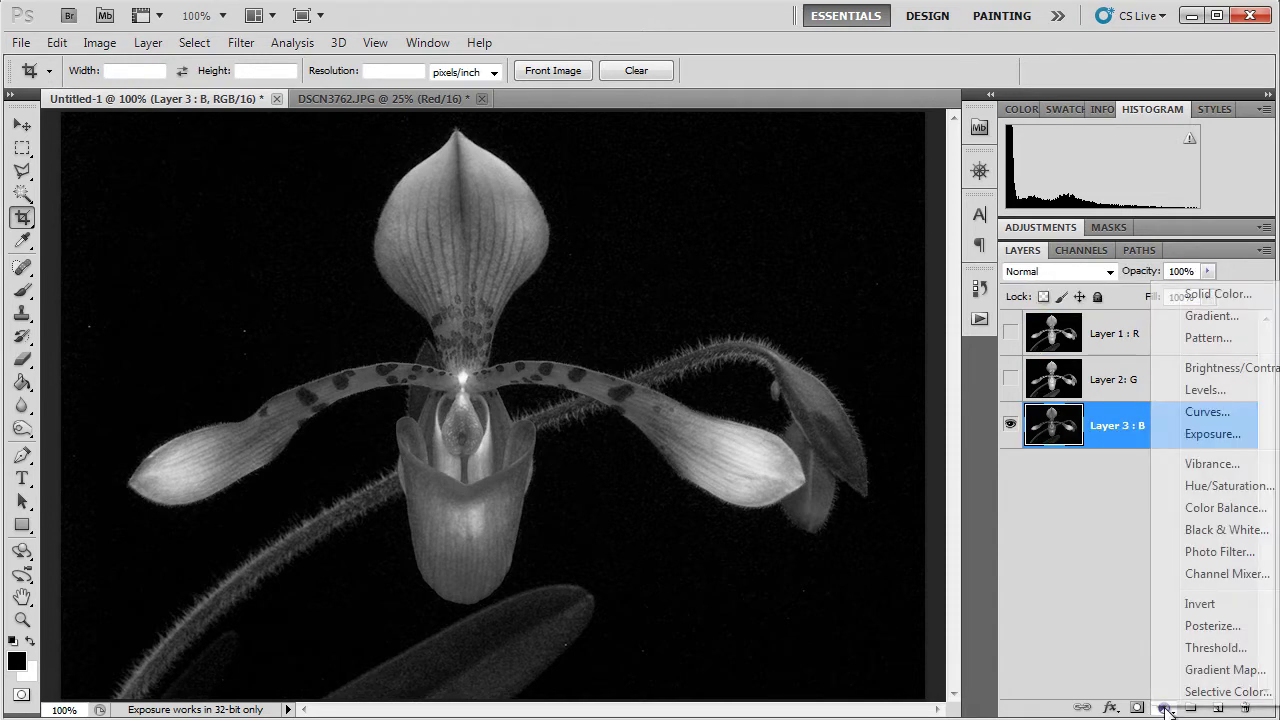
{"action": "left_click", "coordinate": [1212, 672]}
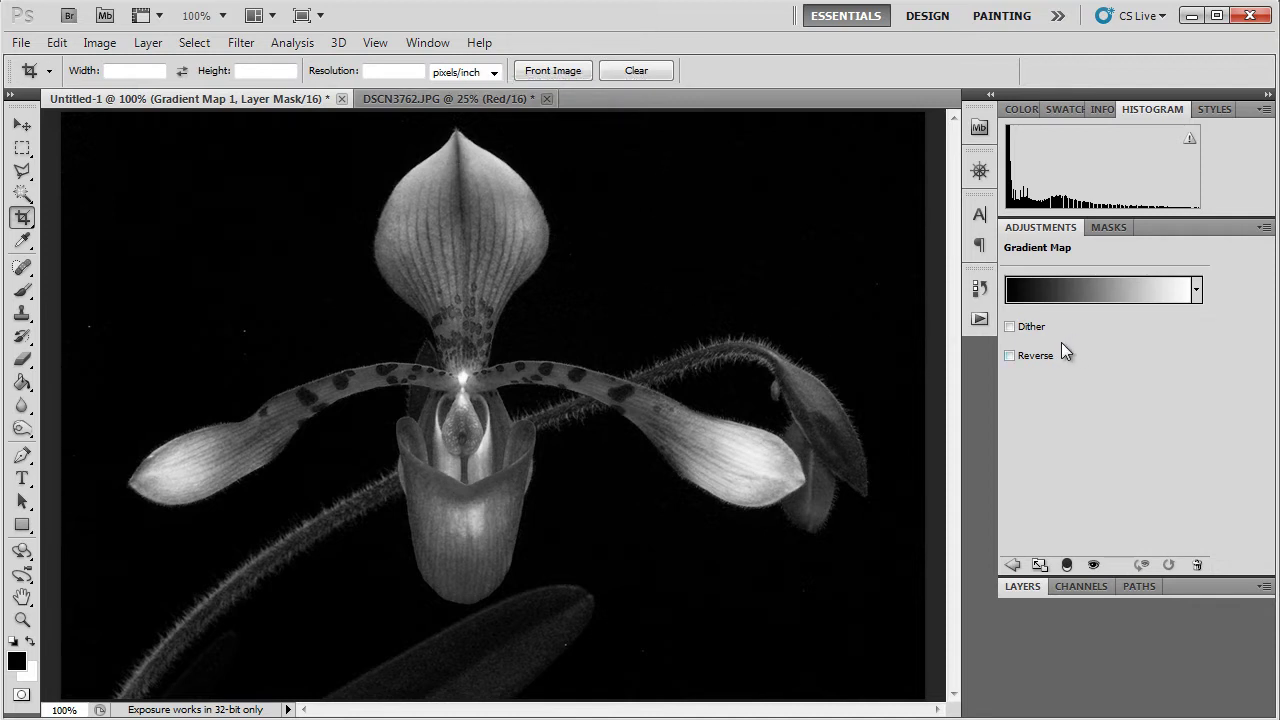
Change the gradient map's white end stop to pure blue with RGB values 0, 0, 255 and apply the gradient
{"action": "left_click", "coordinate": [1168, 295]}
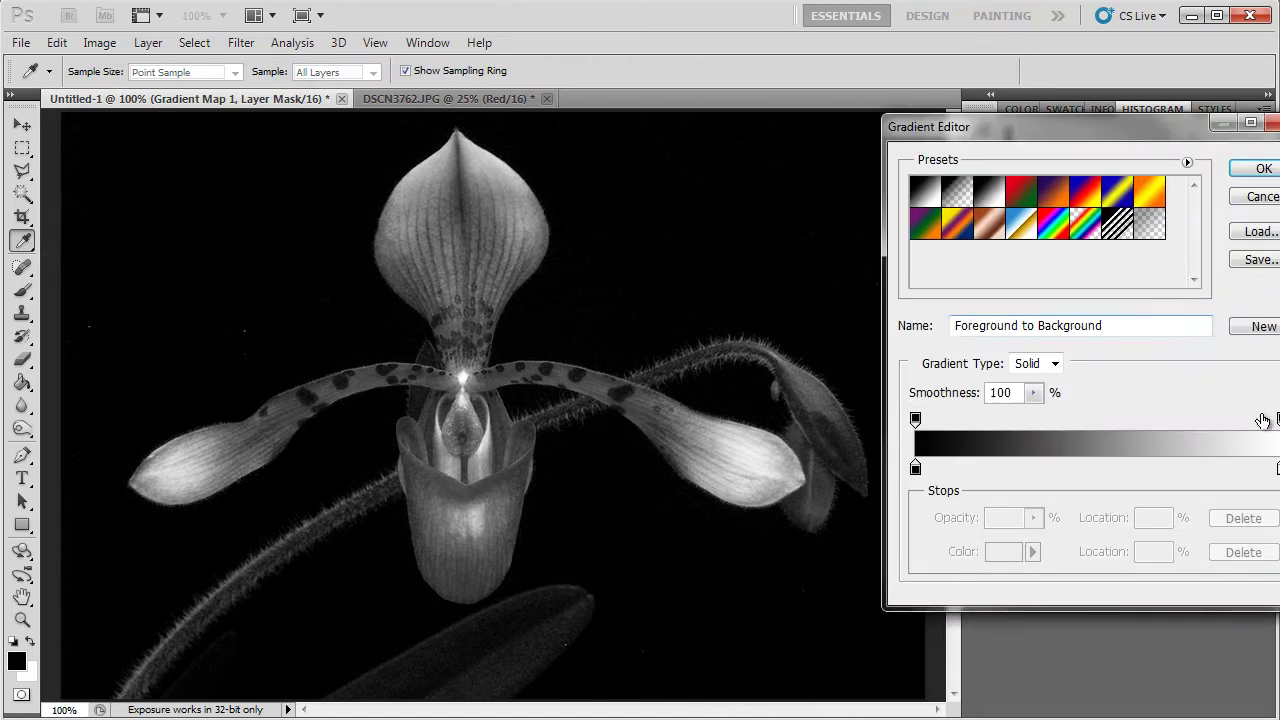
{"action": "left_click", "coordinate": [1277, 468]}
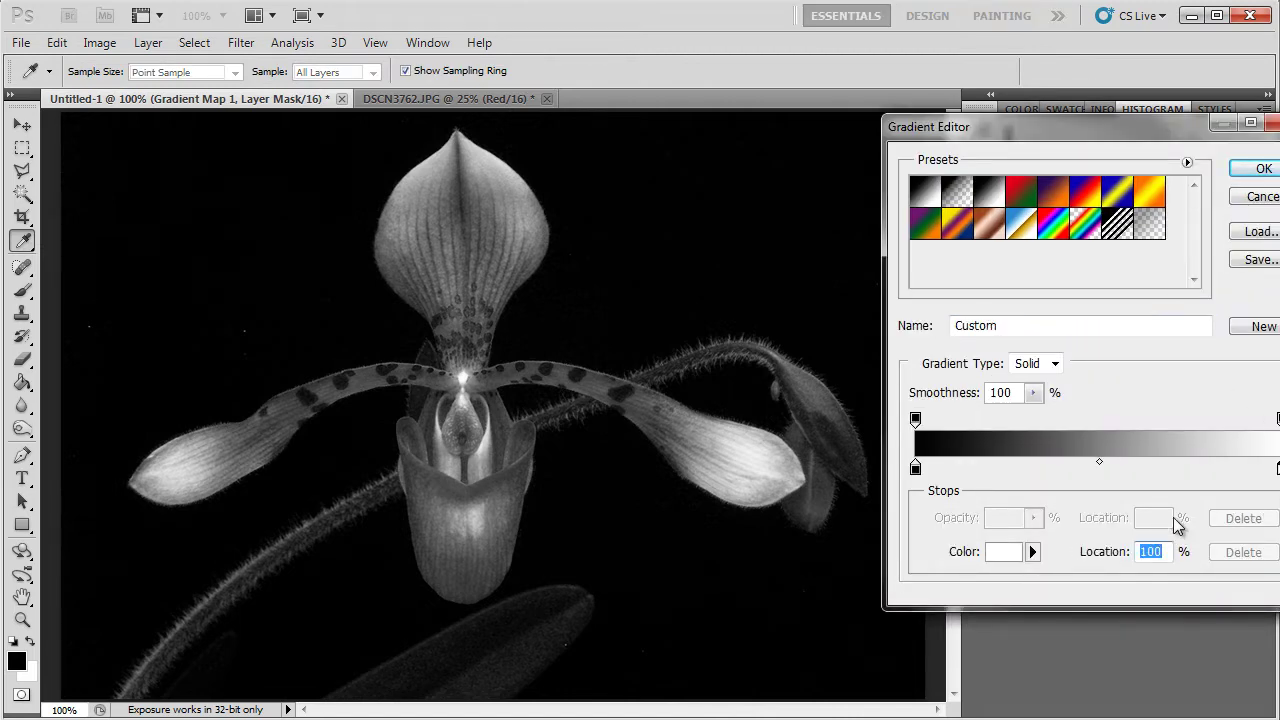
{"action": "left_click", "coordinate": [1015, 553]}
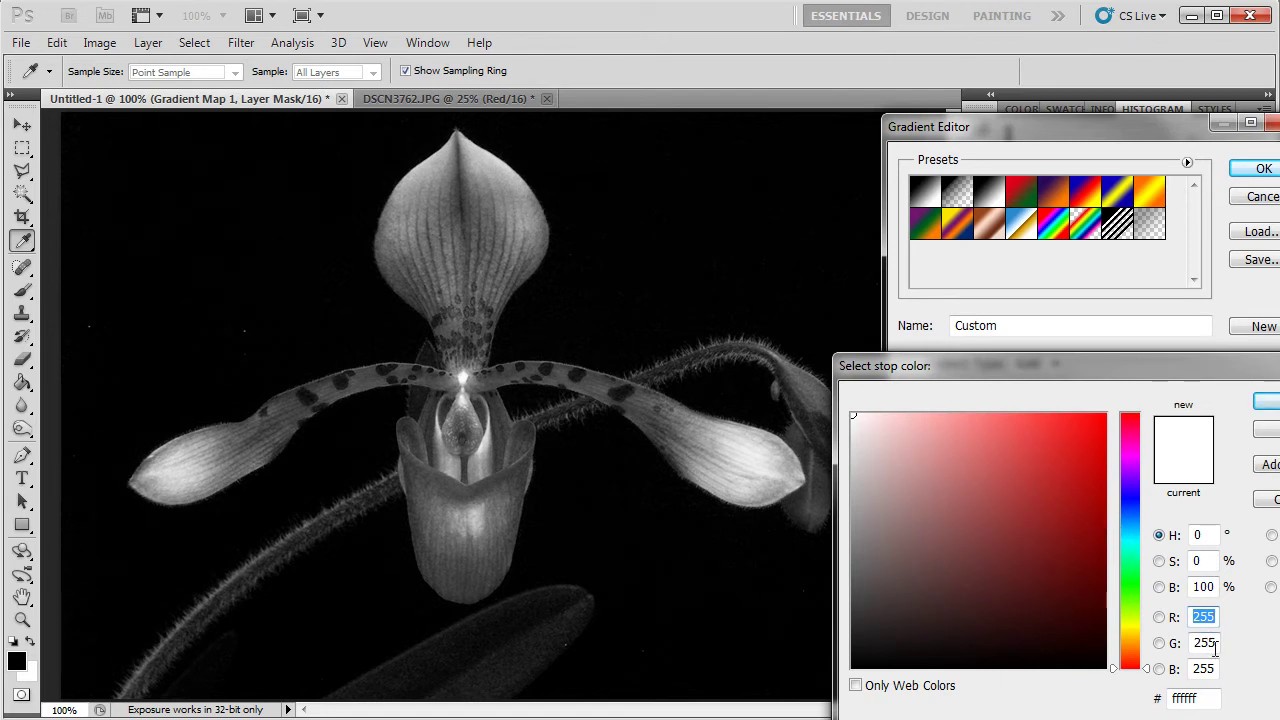
{"action": "left_click_drag", "start_coordinate": [1216, 645], "coordinate": [1168, 617]}
{"action": "type", "text": "00"}
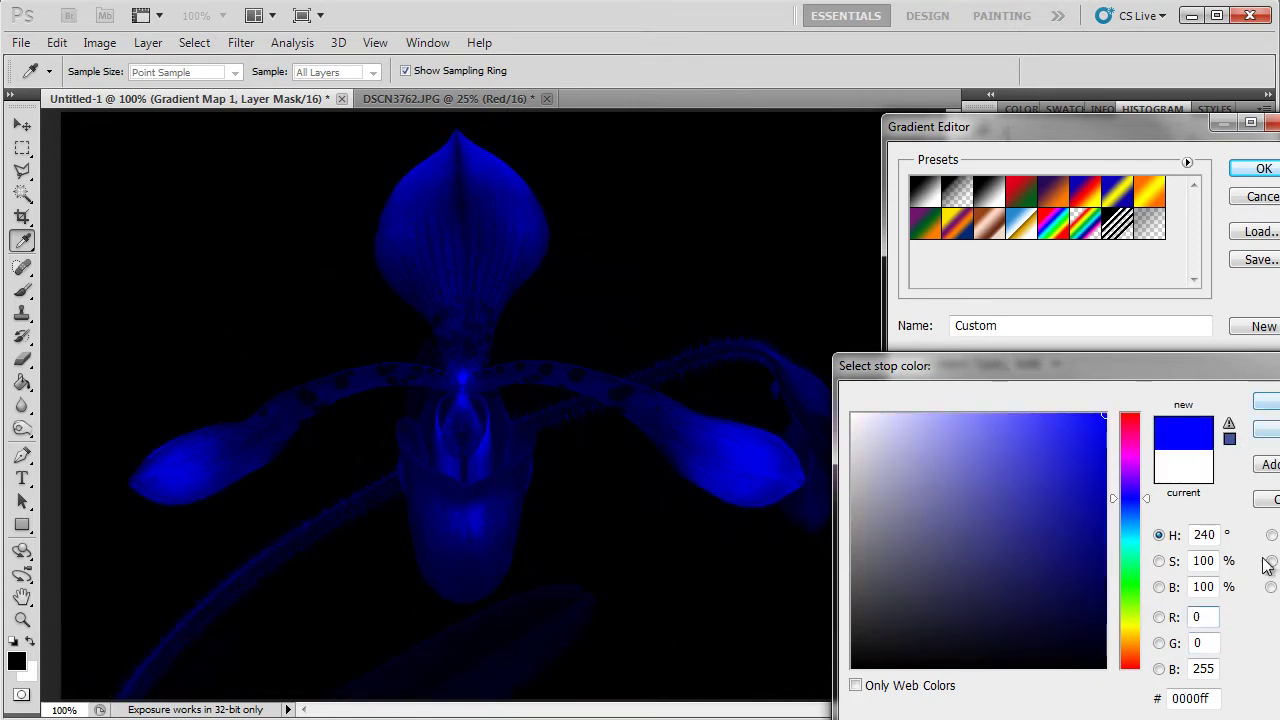
{"action": "left_click", "coordinate": [1203, 643]}
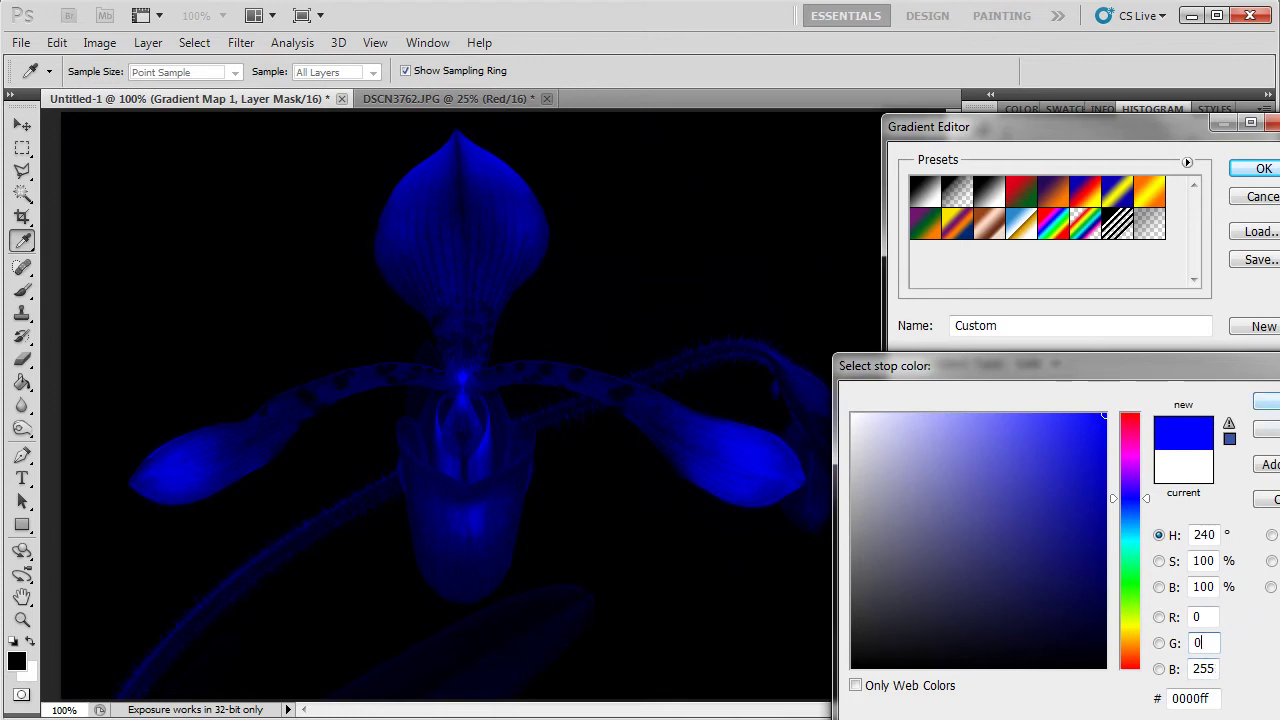
{"action": "key", "text": "Return"}
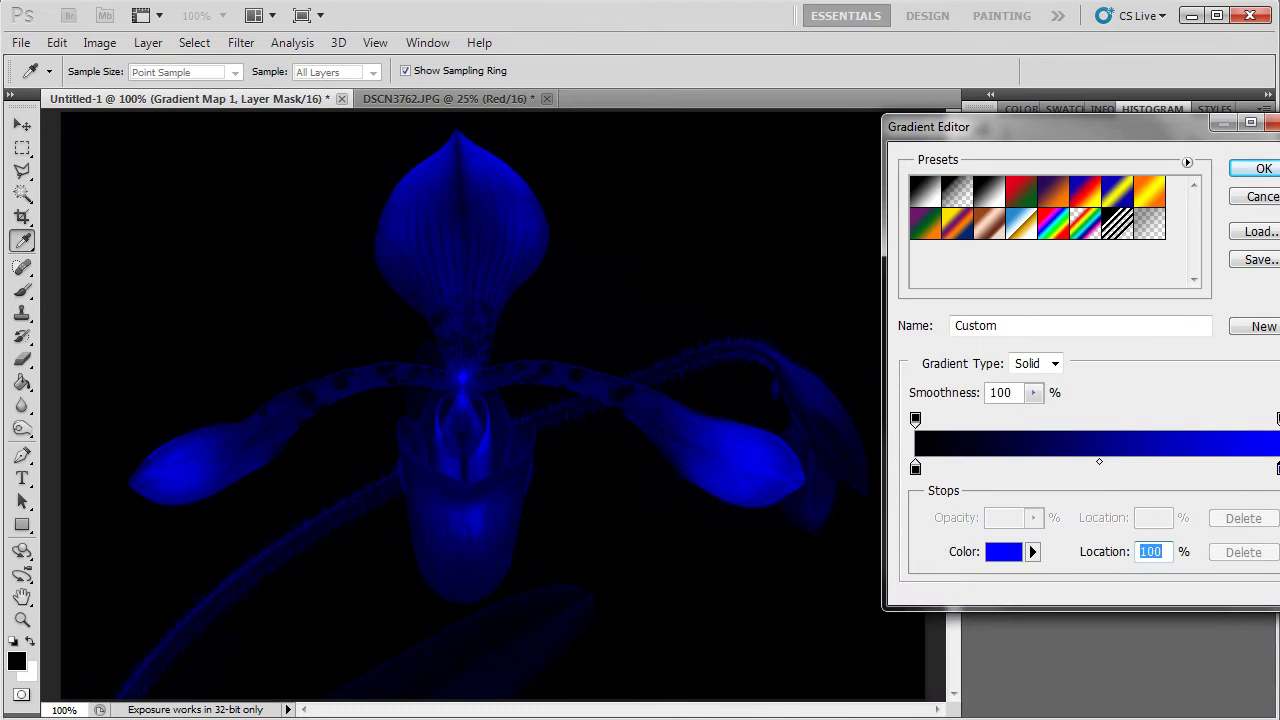
{"action": "left_click", "coordinate": [1262, 169]}
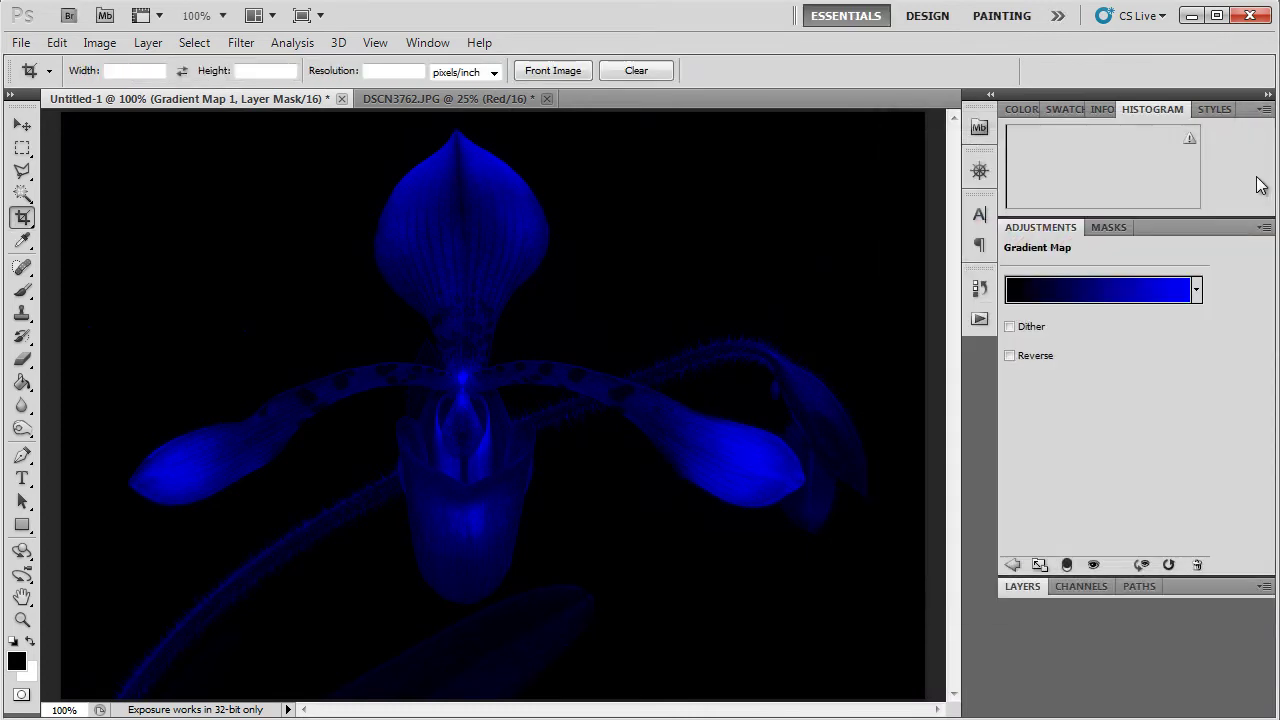
Clip the blue gradient map to Layer 3 : B so it affects only that layer
{"action": "left_click", "coordinate": [1028, 588]}
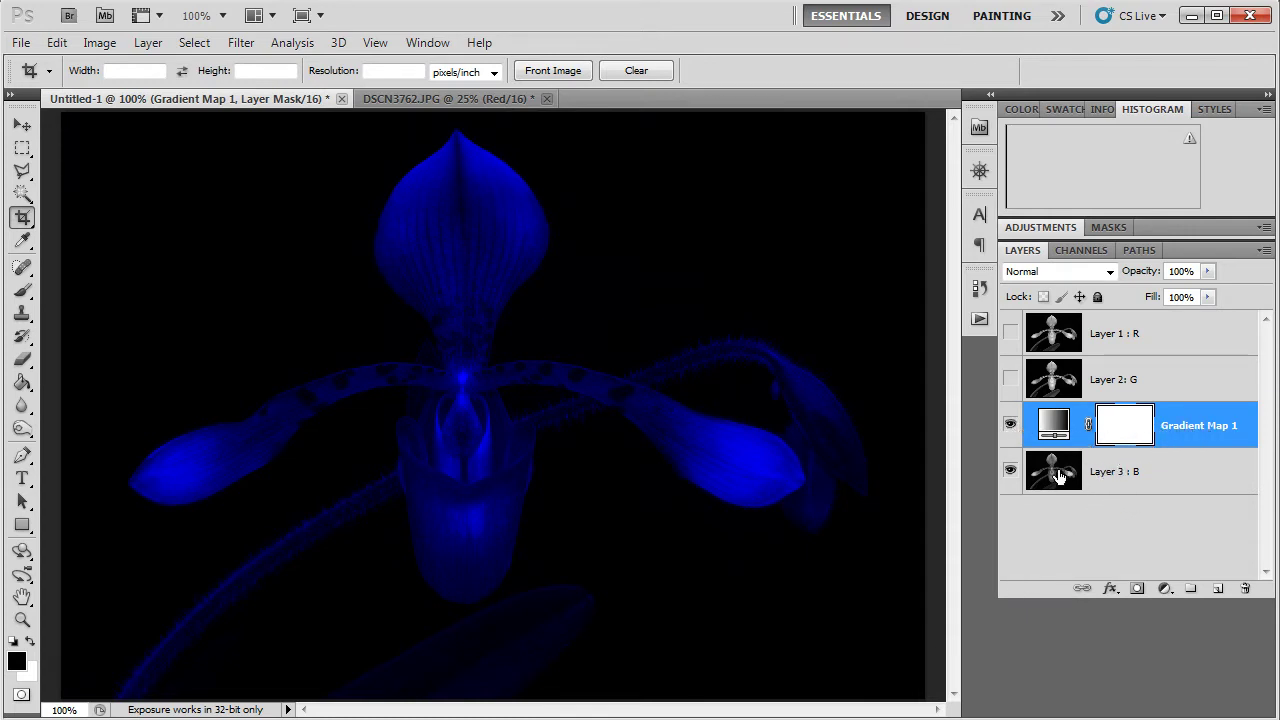
{"action": "left_click", "coordinate": [1120, 482]}
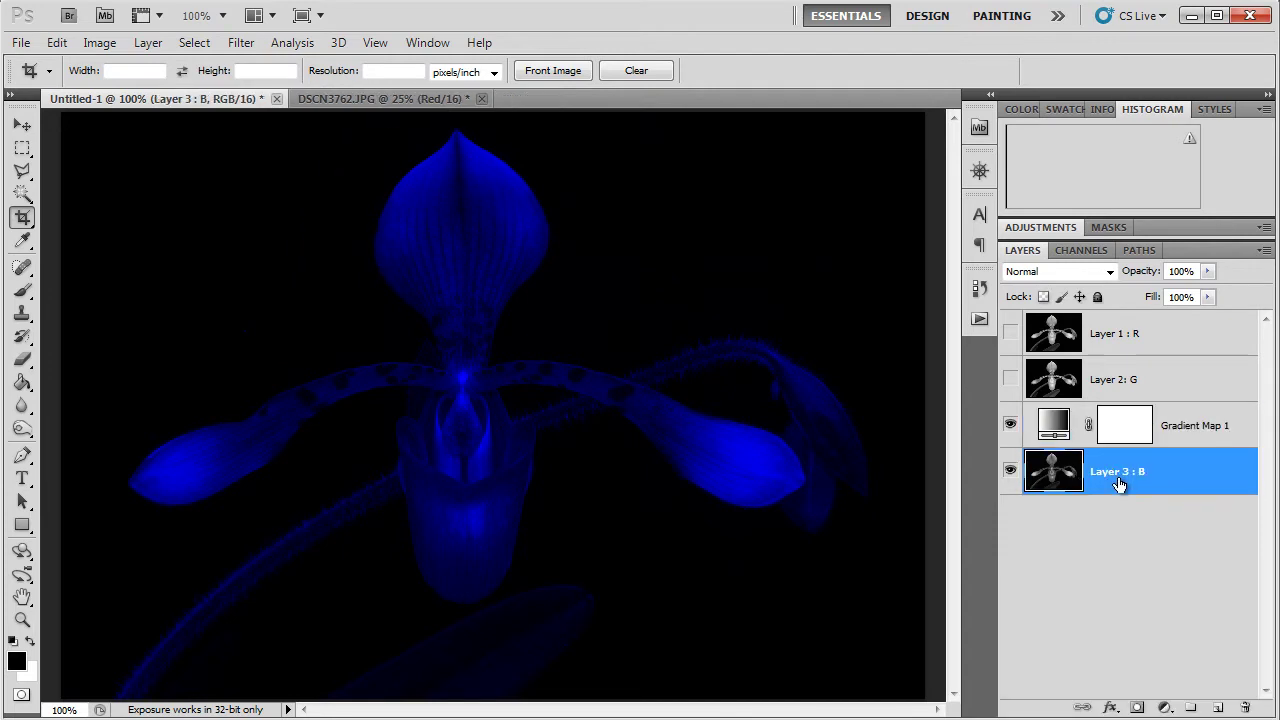
{"action": "left_click", "coordinate": [1195, 436]}
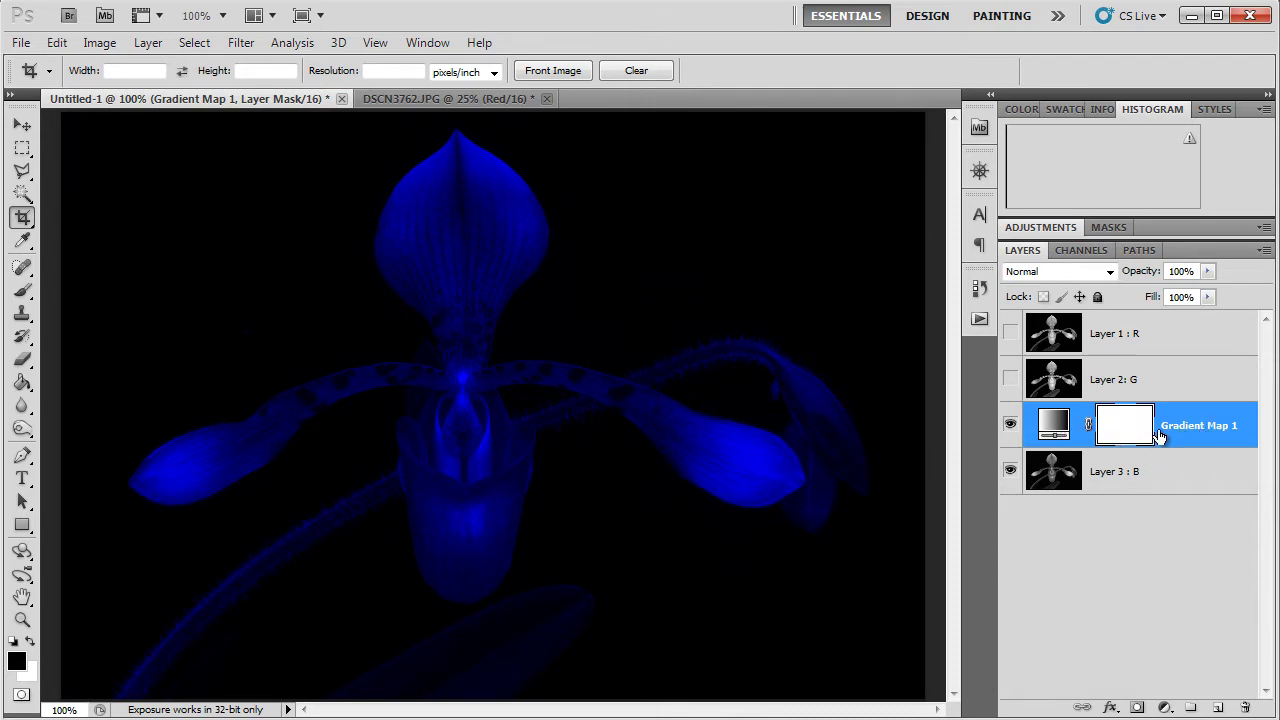
{"action": "left_click", "coordinate": [1108, 476]}
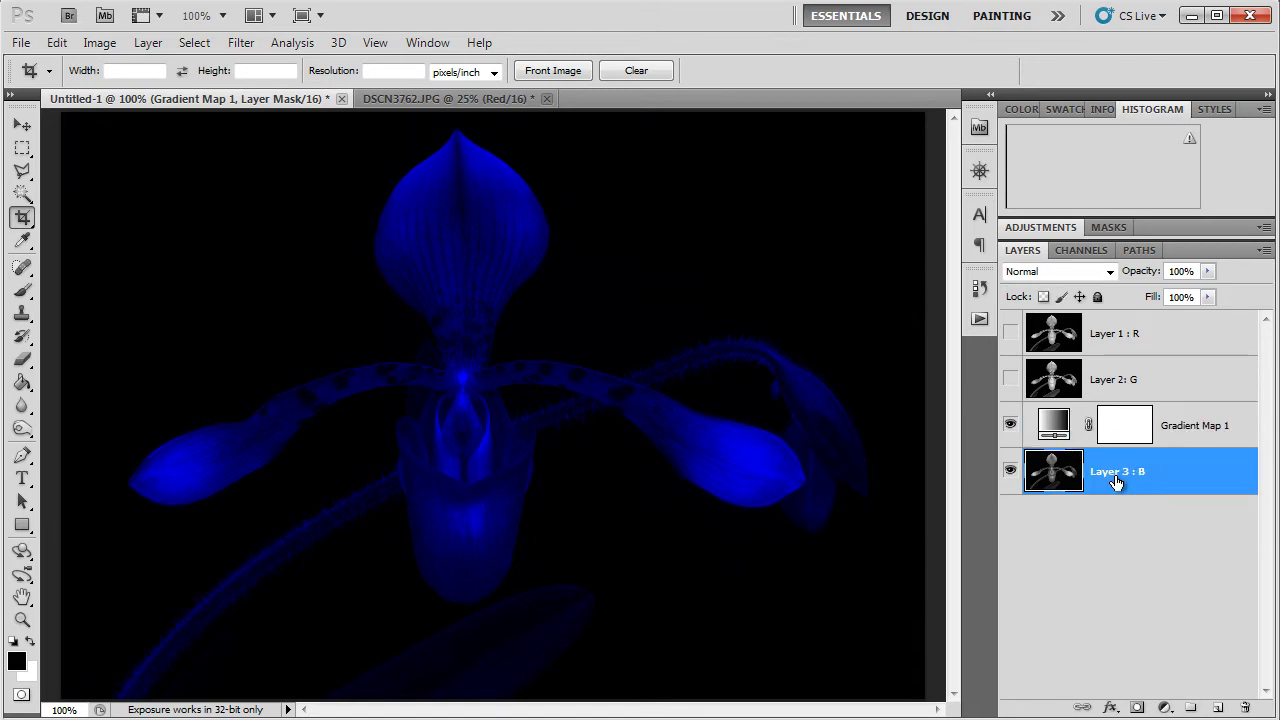
{"action": "left_click", "coordinate": [1158, 440]}
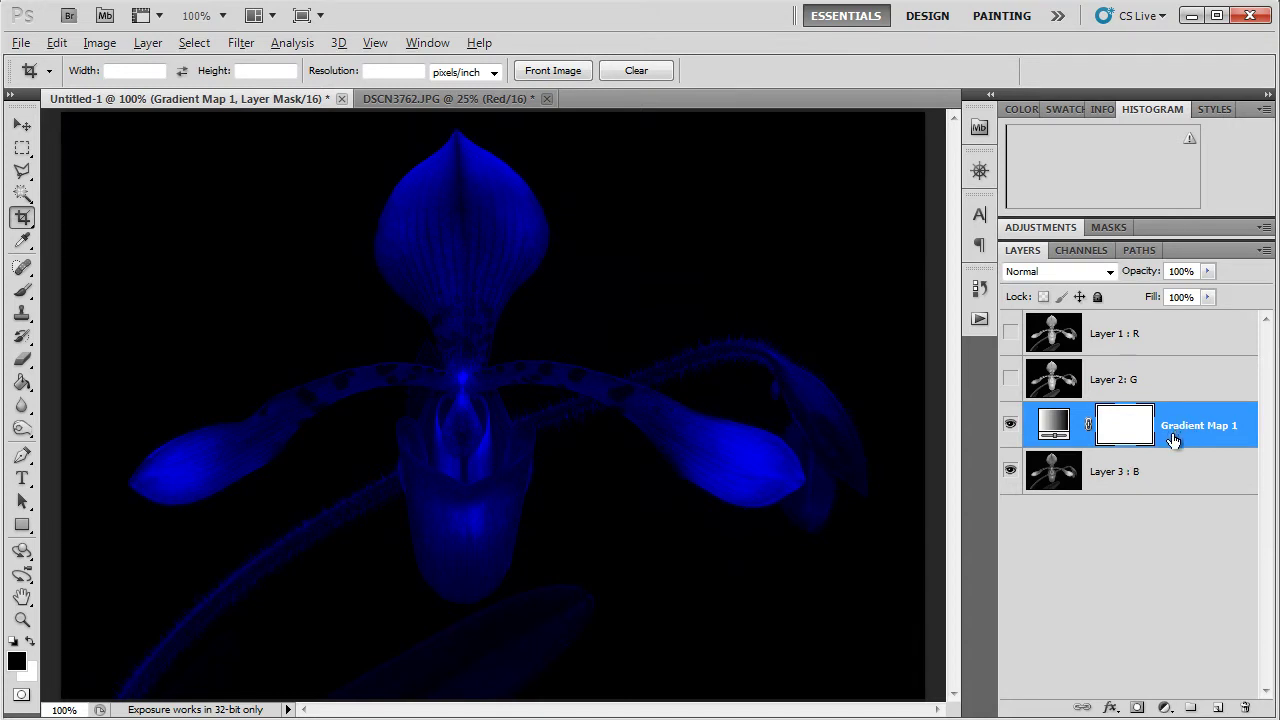
{"action": "left_click_drag", "start_coordinate": [1175, 440], "coordinate": [1178, 449]}
{"action": "left_click", "coordinate": [1178, 449], "text": "alt"}
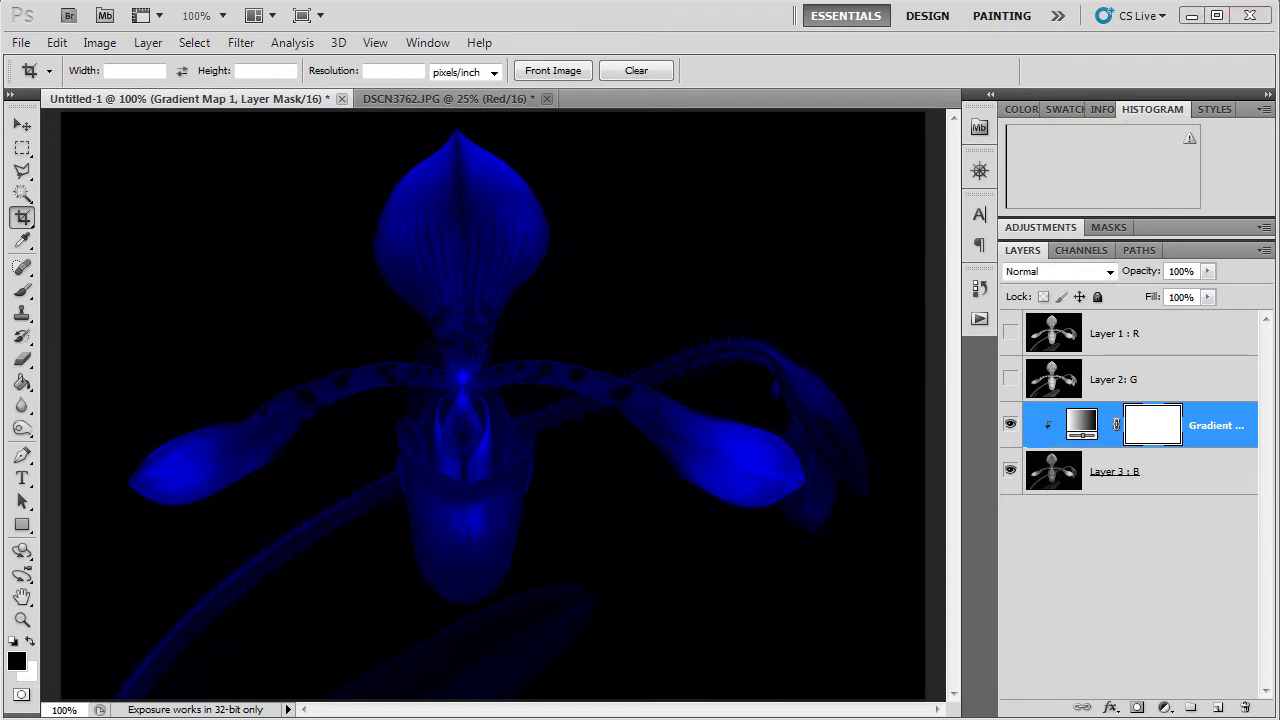
{"action": "left_click", "coordinate": [1081, 424]}
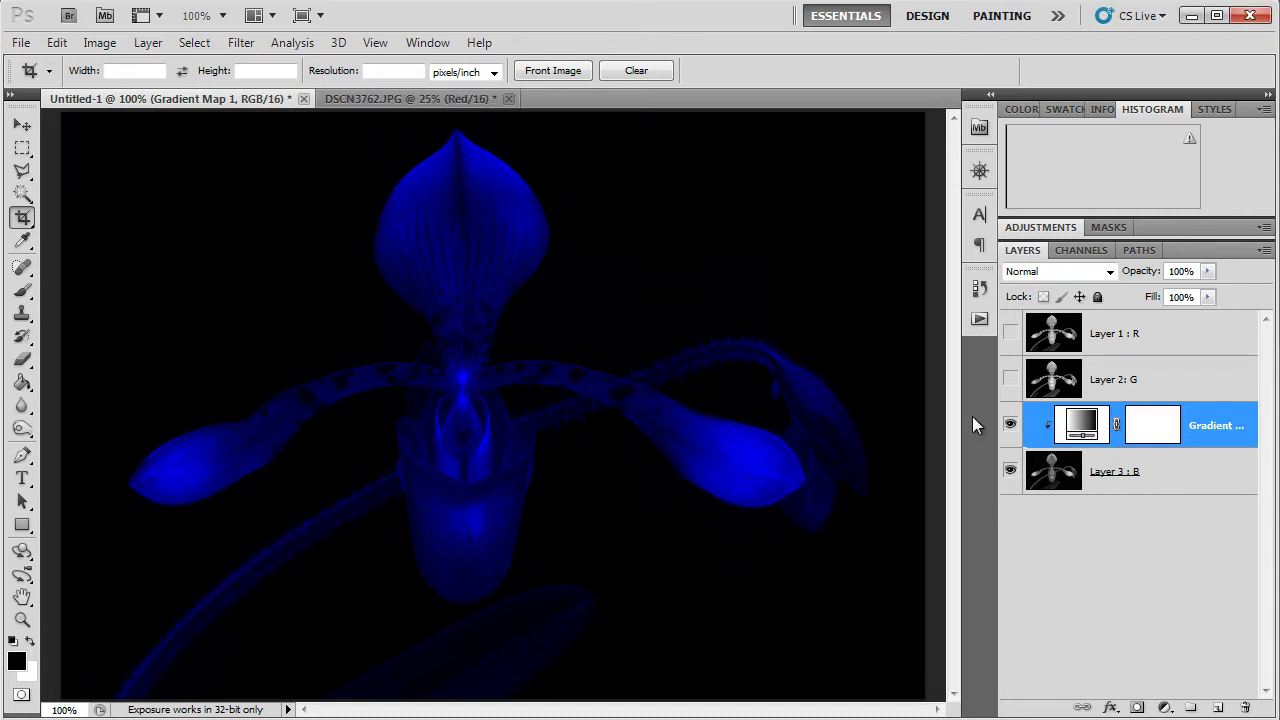
Show Layer 2: G and add a Gradient Map adjustment layer directly above it
{"action": "left_click", "coordinate": [1112, 387]}
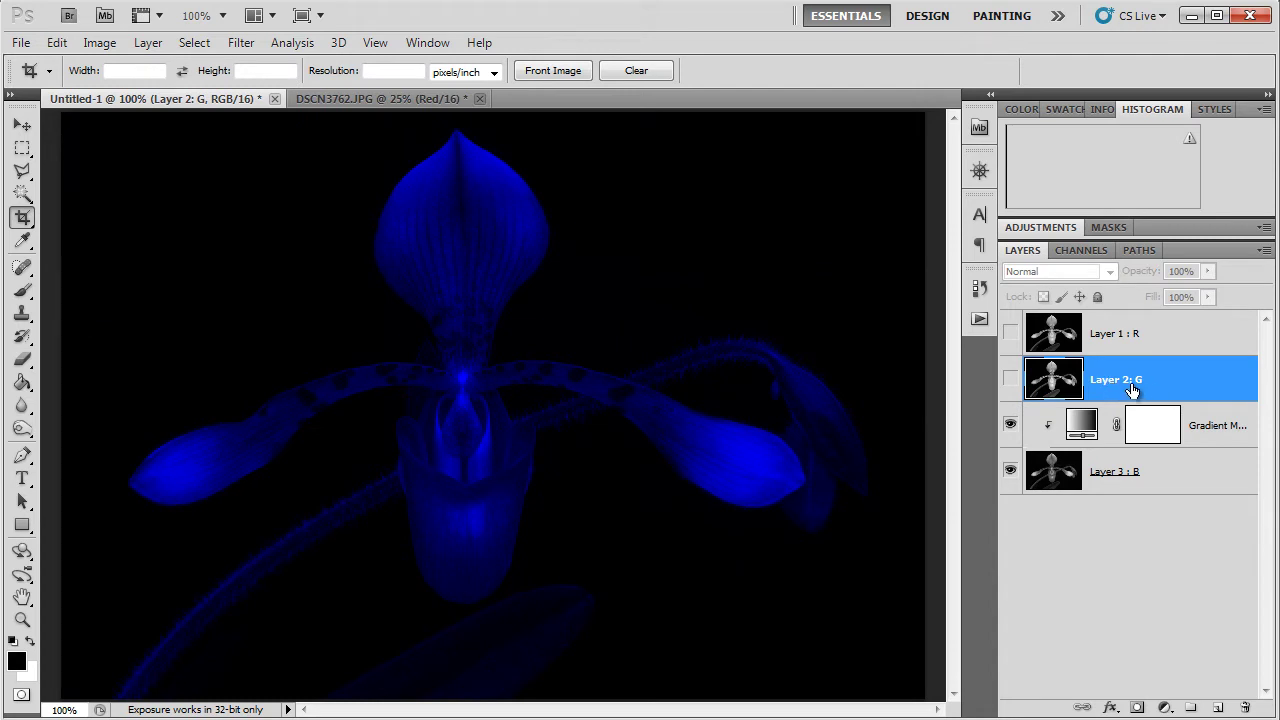
{"action": "left_click", "coordinate": [1010, 380]}
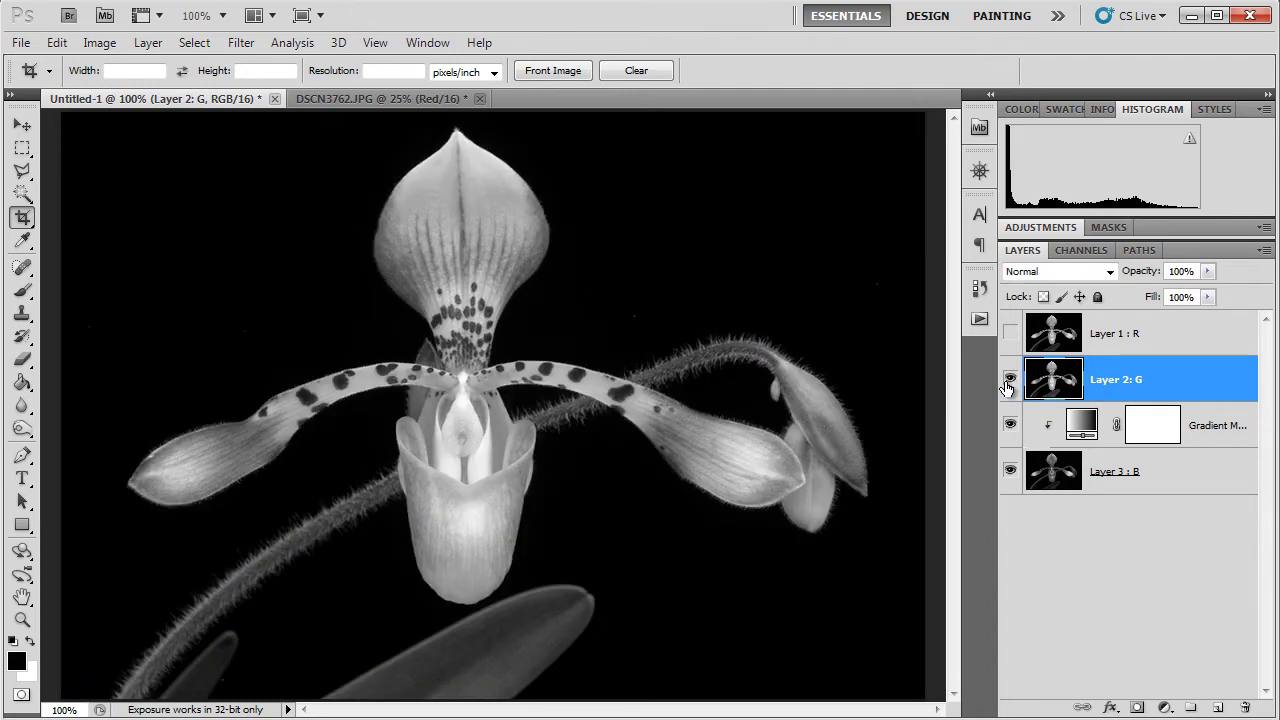
{"action": "left_click", "coordinate": [1165, 708]}
{"action": "left_click", "coordinate": [1212, 668]}
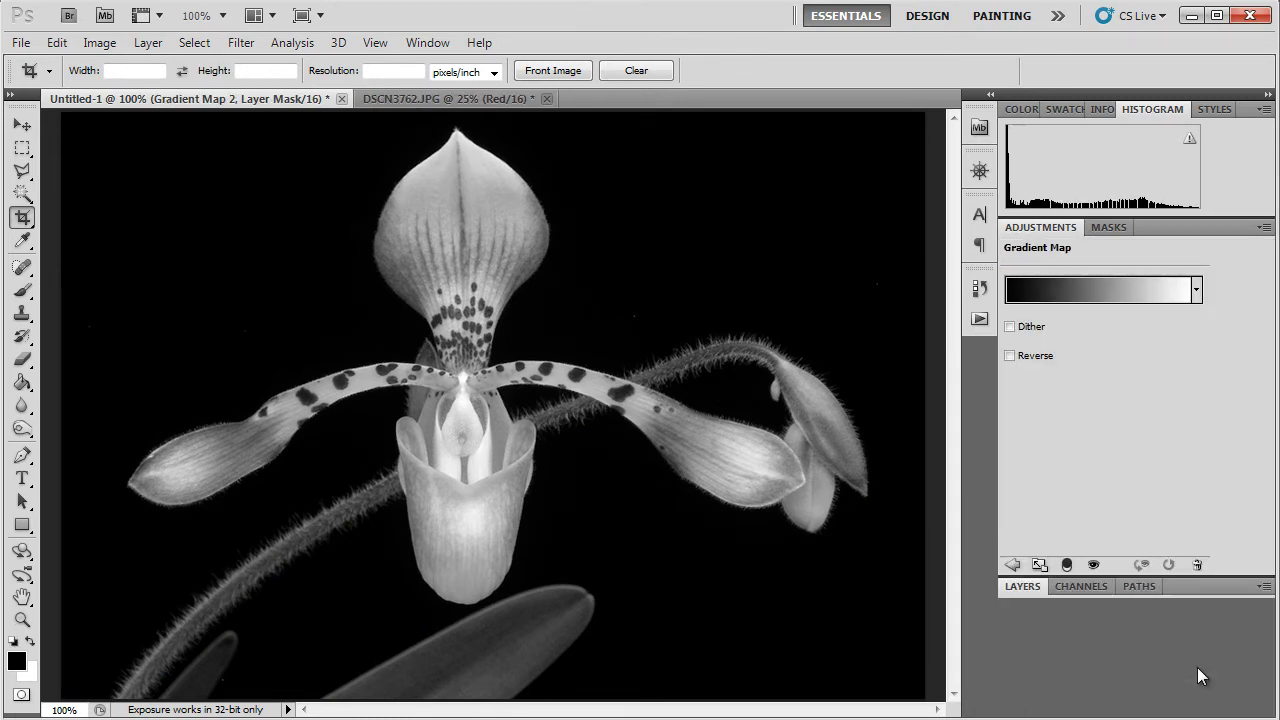
Change the new gradient map's white end stop to pure green with RGB values 0, 255, 0 and apply the gradient
{"action": "left_click", "coordinate": [1115, 297]}
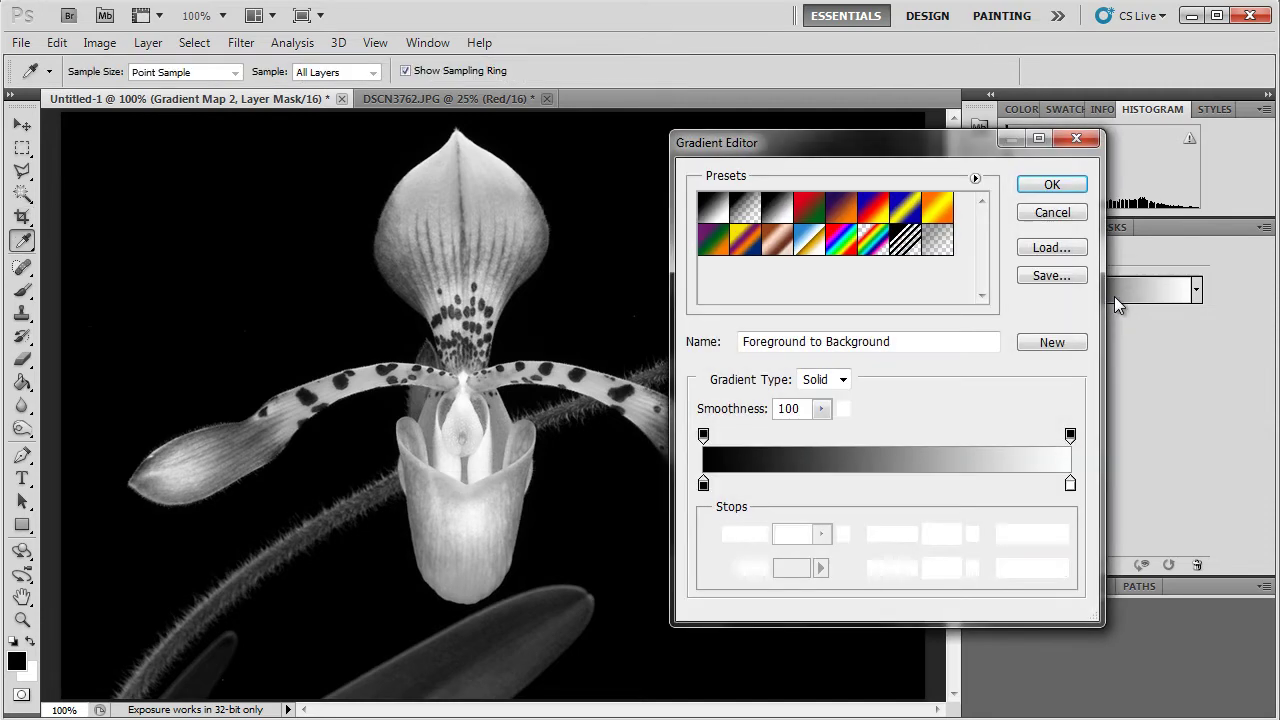
{"action": "left_click", "coordinate": [1070, 486]}
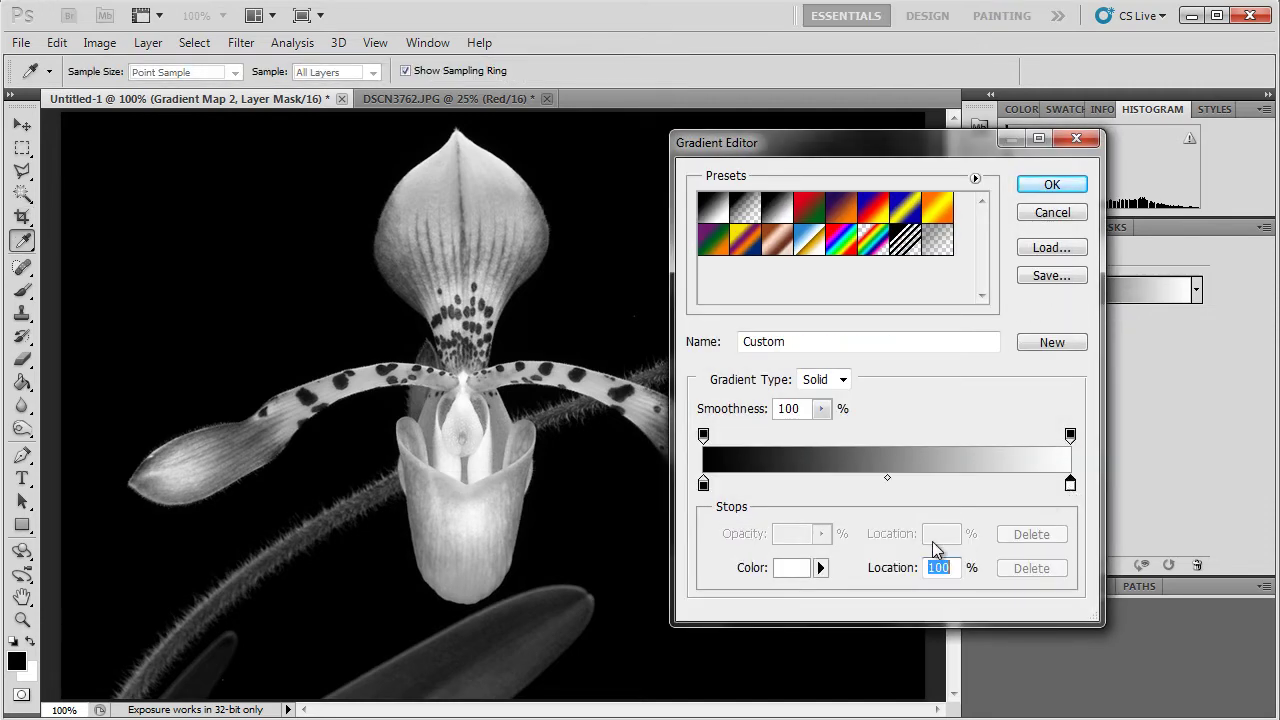
{"action": "left_click", "coordinate": [795, 569]}
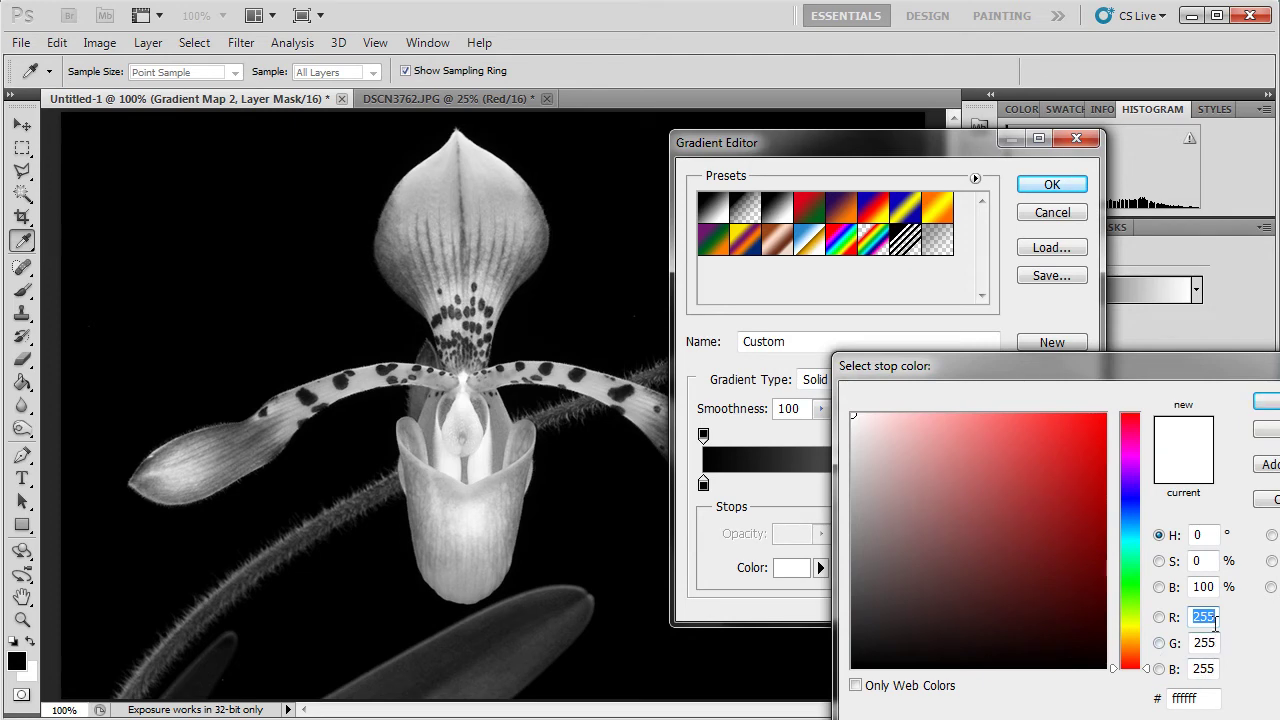
{"action": "type", "text": "0"}
{"action": "left_click_drag", "start_coordinate": [1216, 669], "coordinate": [1186, 669]}
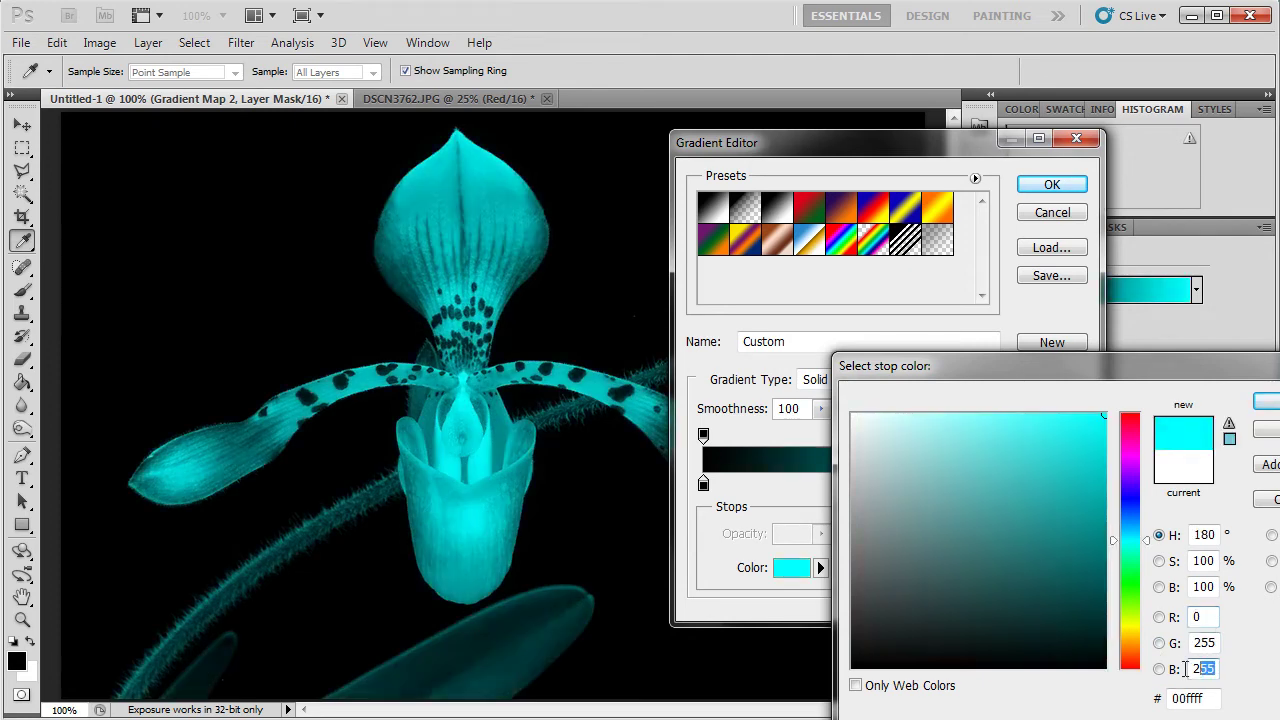
{"action": "type", "text": "0"}
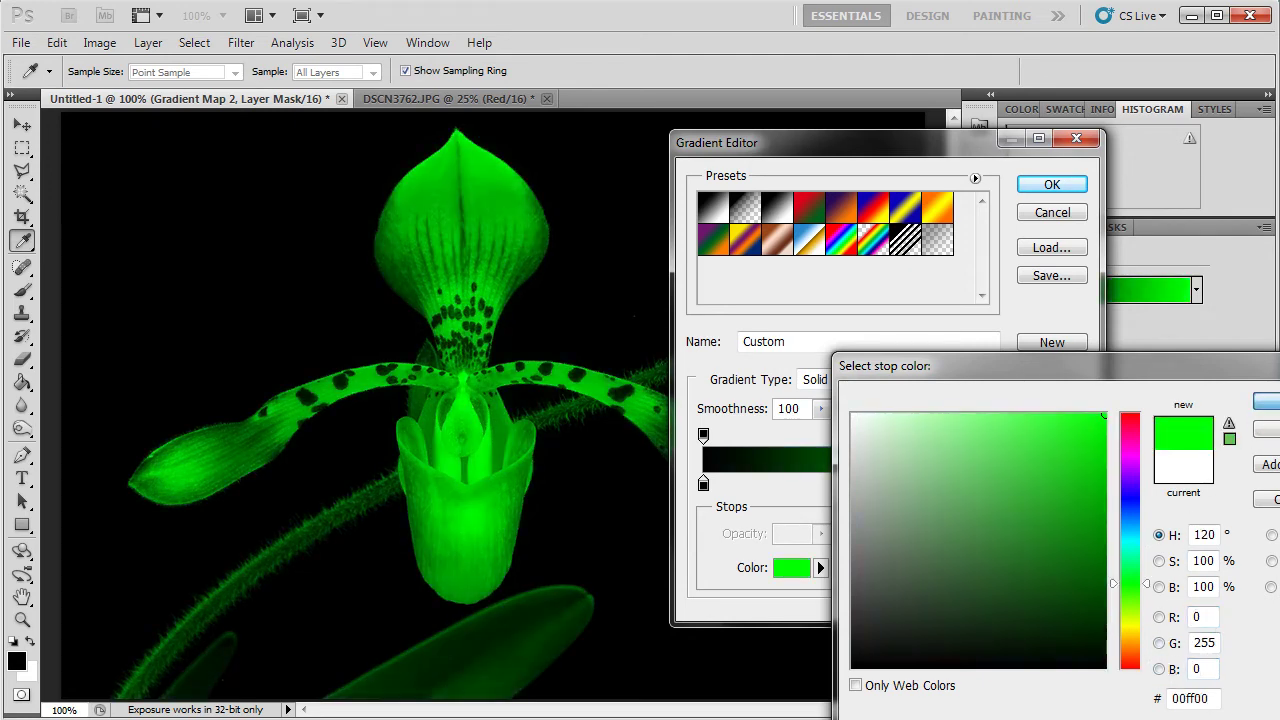
{"action": "left_click_drag", "start_coordinate": [1191, 365], "coordinate": [947, 298]}
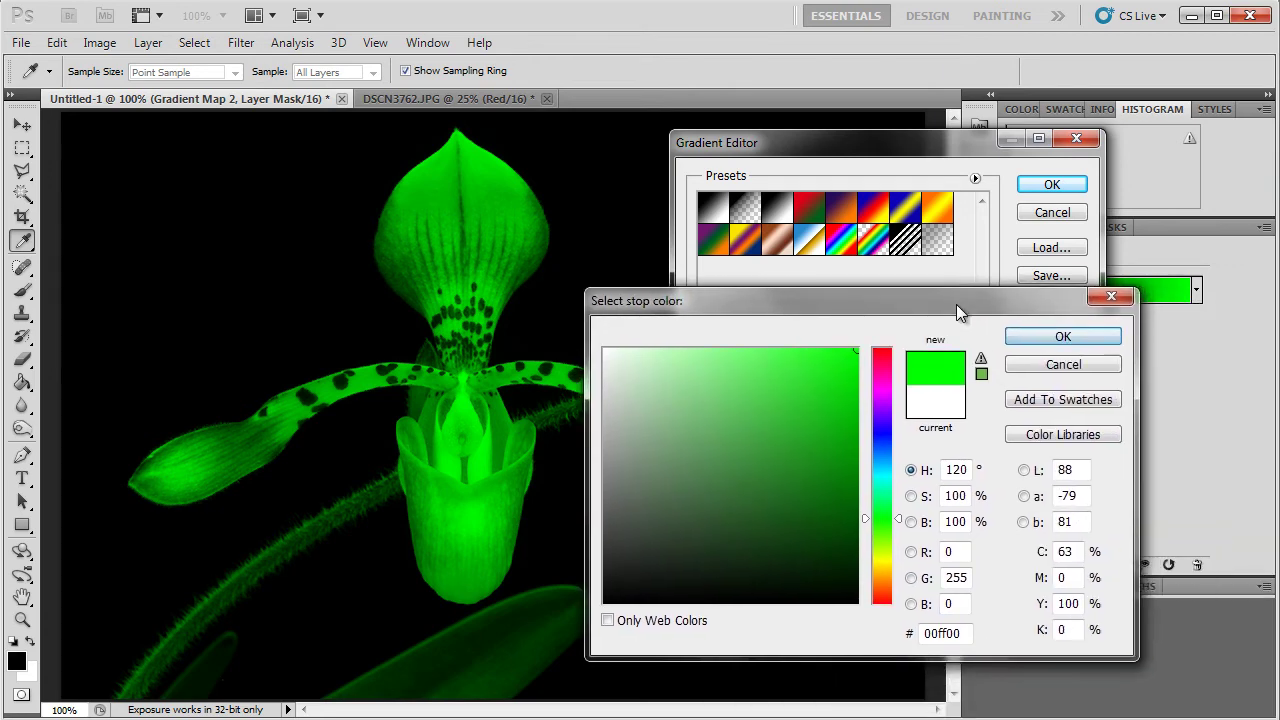
{"action": "left_click", "coordinate": [1065, 337]}
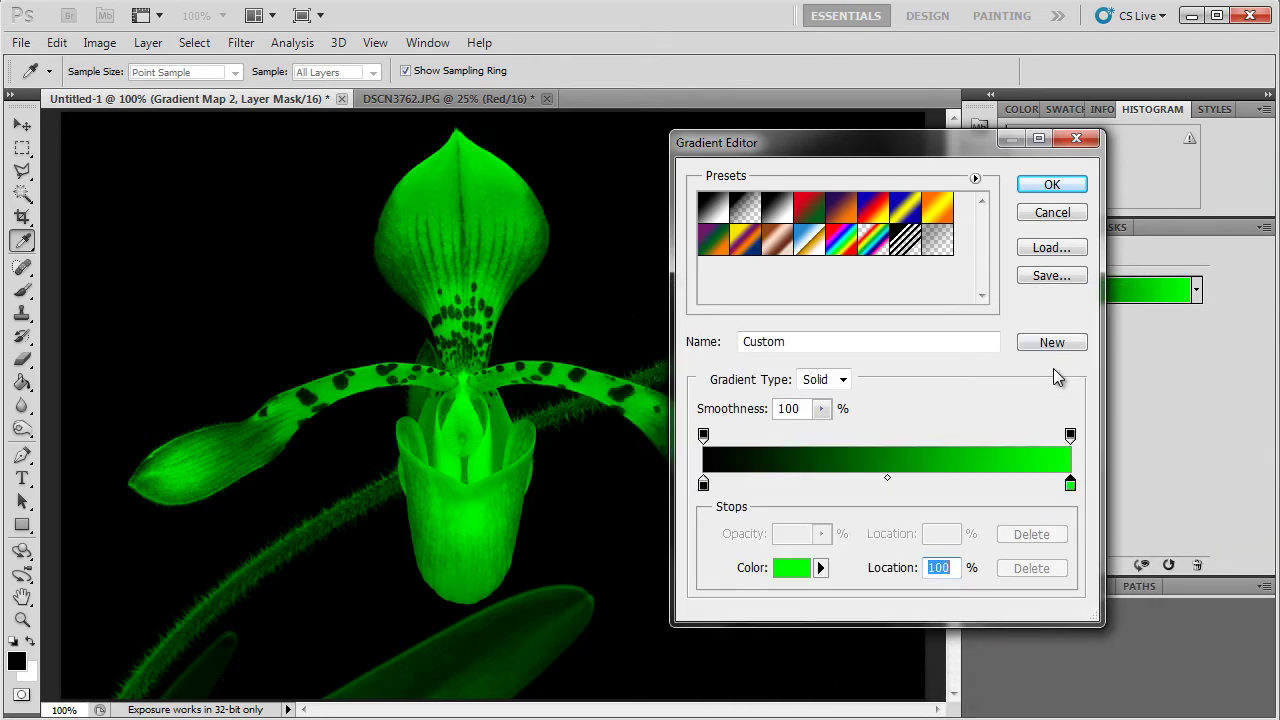
{"action": "left_click", "coordinate": [1052, 187]}
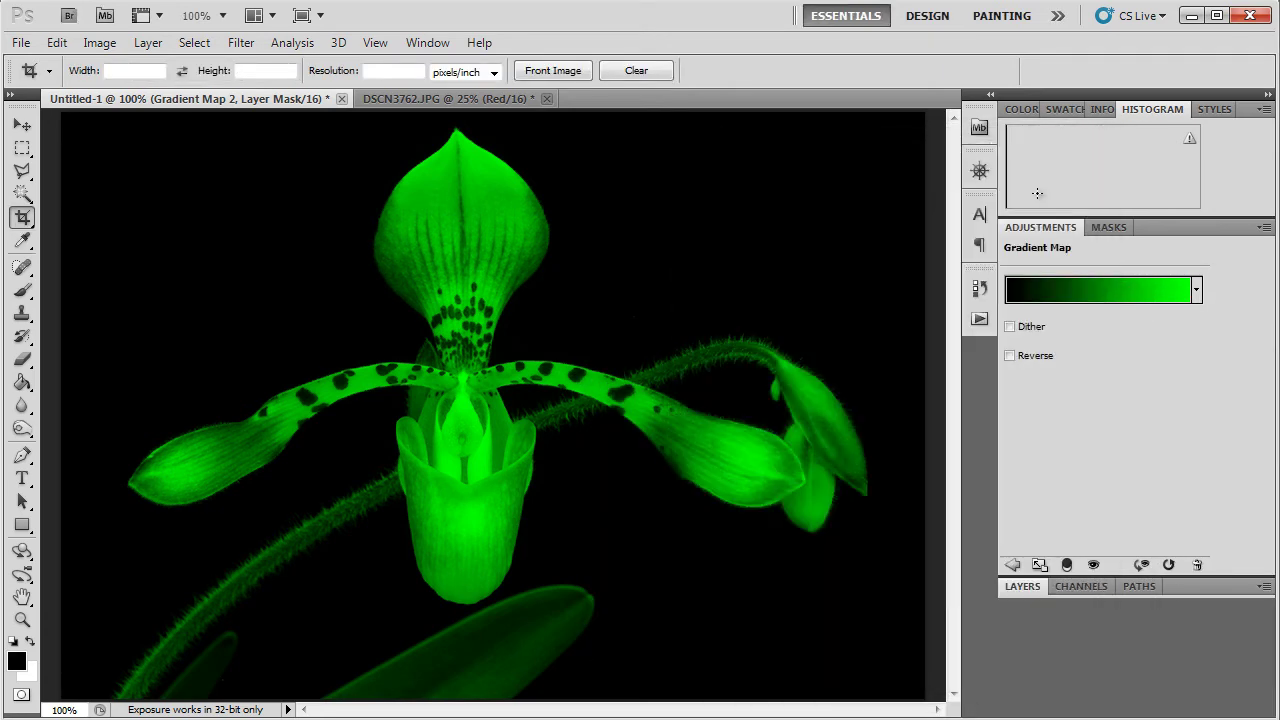
Clip the green gradient map to Layer 2: G so it affects only that layer
{"action": "left_click", "coordinate": [1024, 587]}
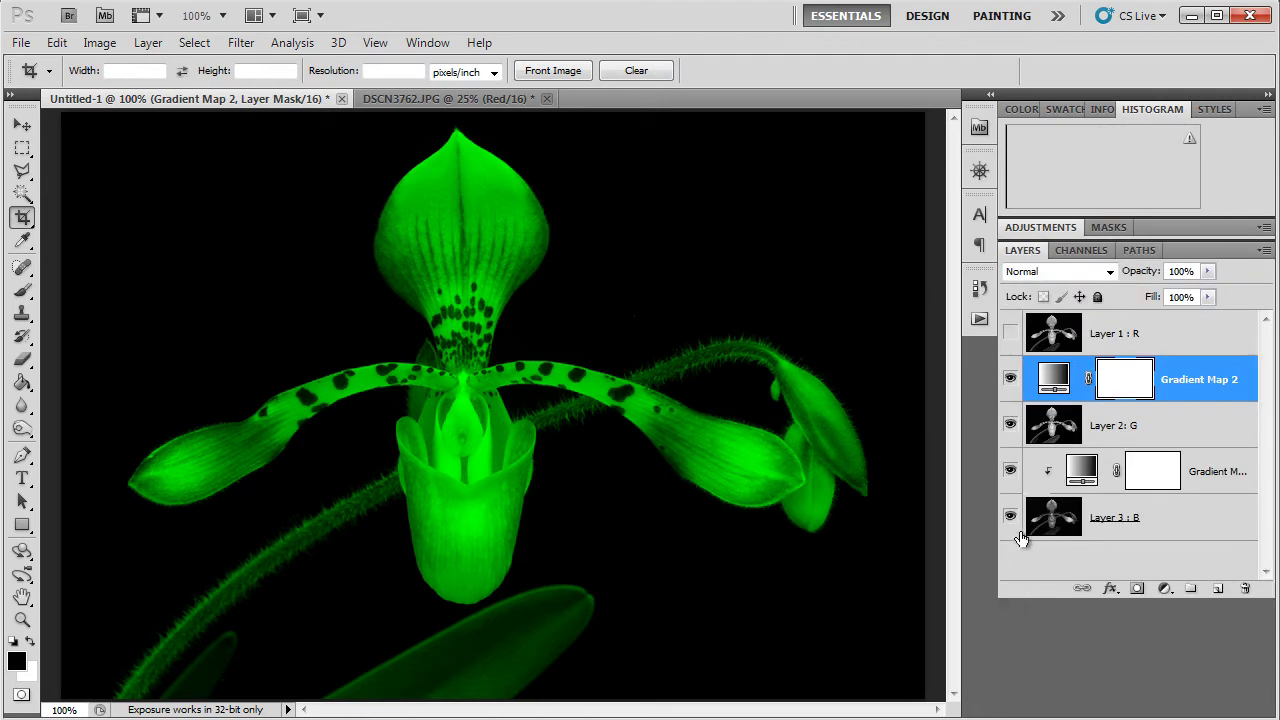
{"action": "left_click", "coordinate": [1184, 392]}
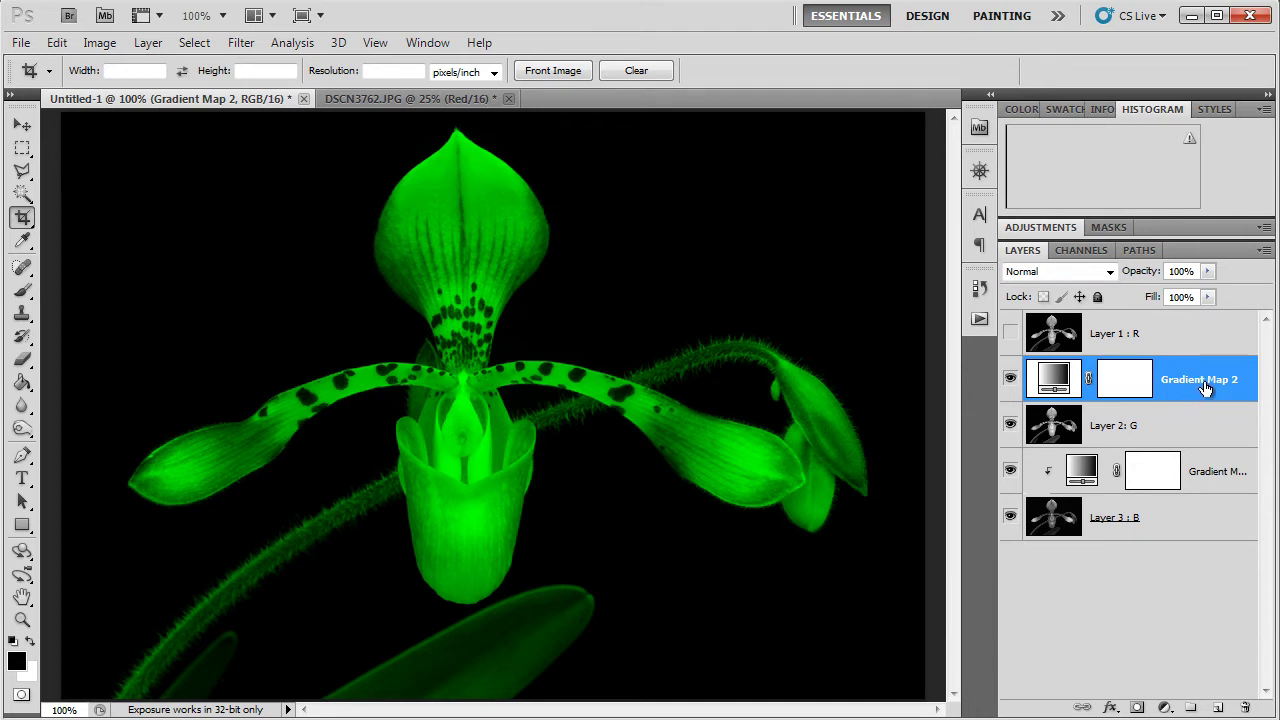
{"action": "left_click", "coordinate": [1184, 403], "text": "alt"}
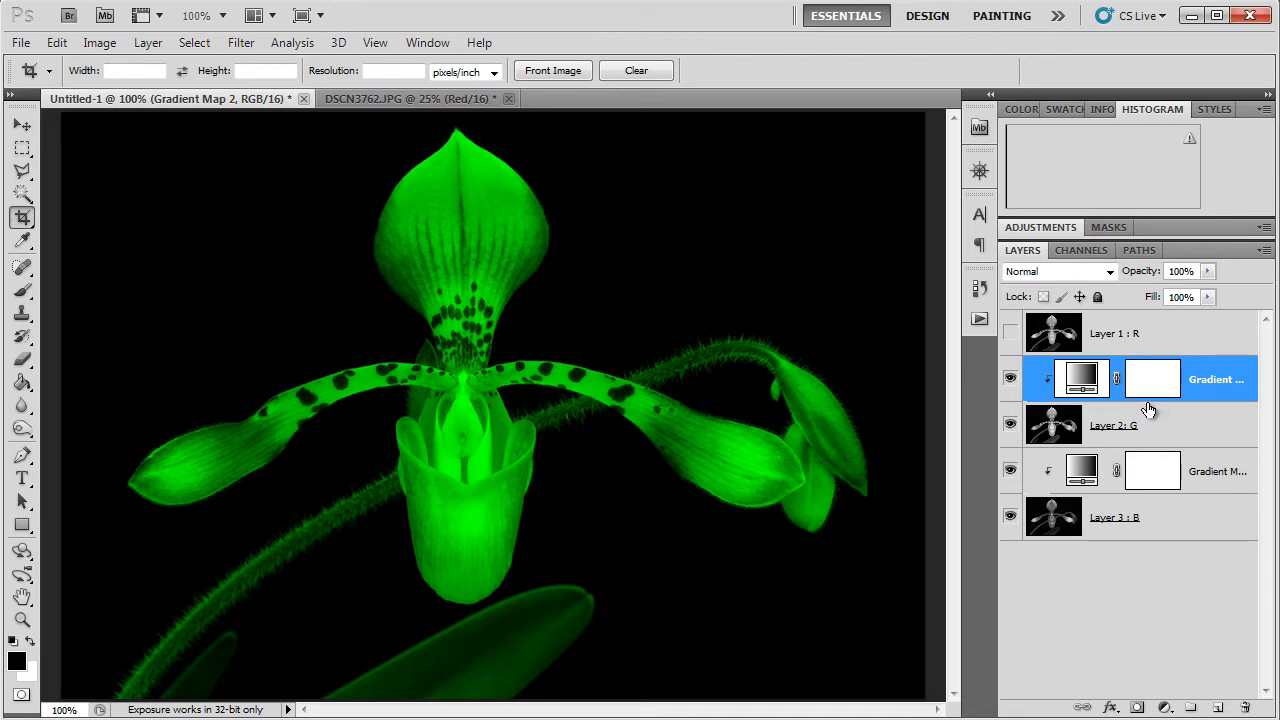
Show Layer 1 : R and add a Gradient Map adjustment layer directly above it
{"action": "left_click", "coordinate": [1116, 340]}
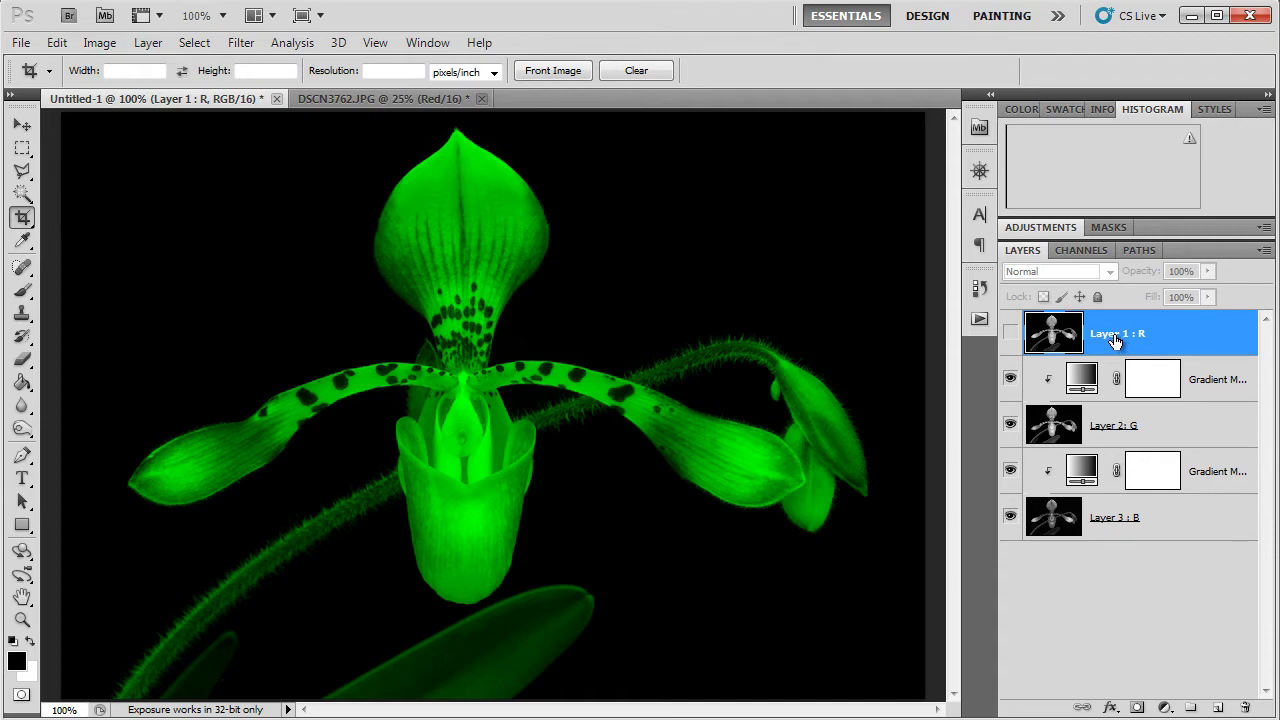
{"action": "left_click", "coordinate": [1012, 336]}
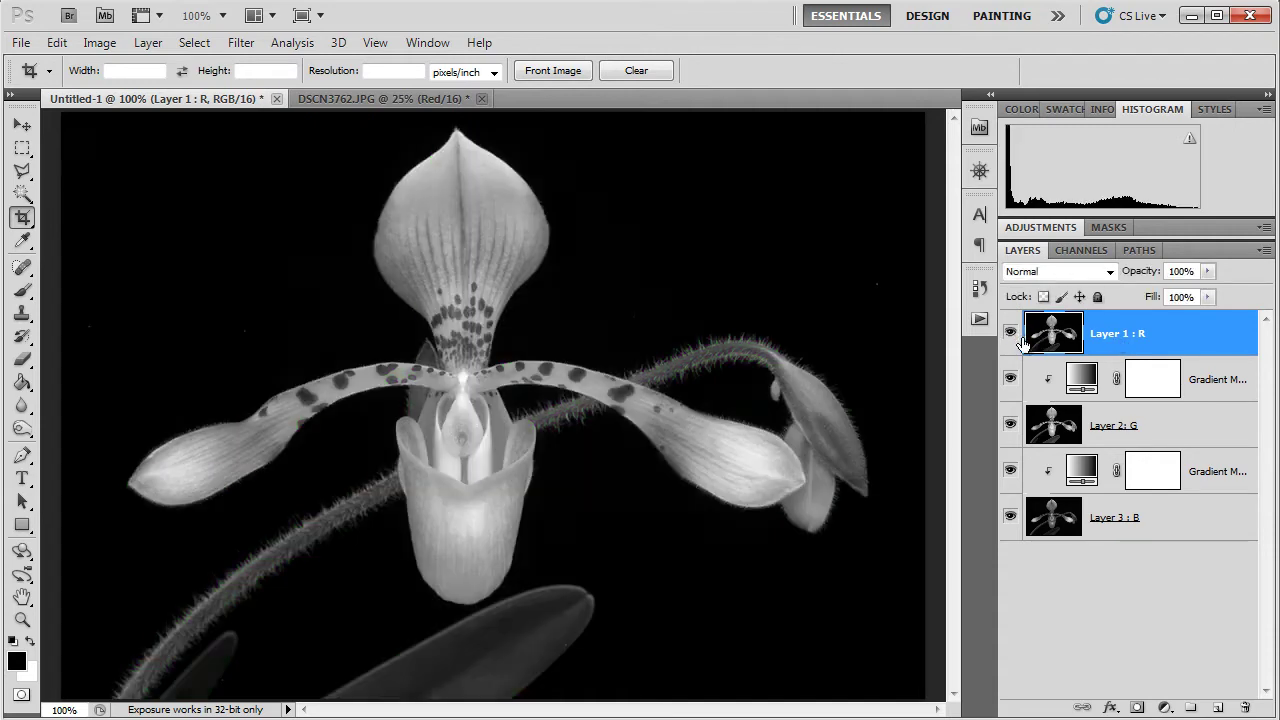
{"action": "left_click", "coordinate": [1164, 707]}
{"action": "left_click", "coordinate": [1203, 668]}
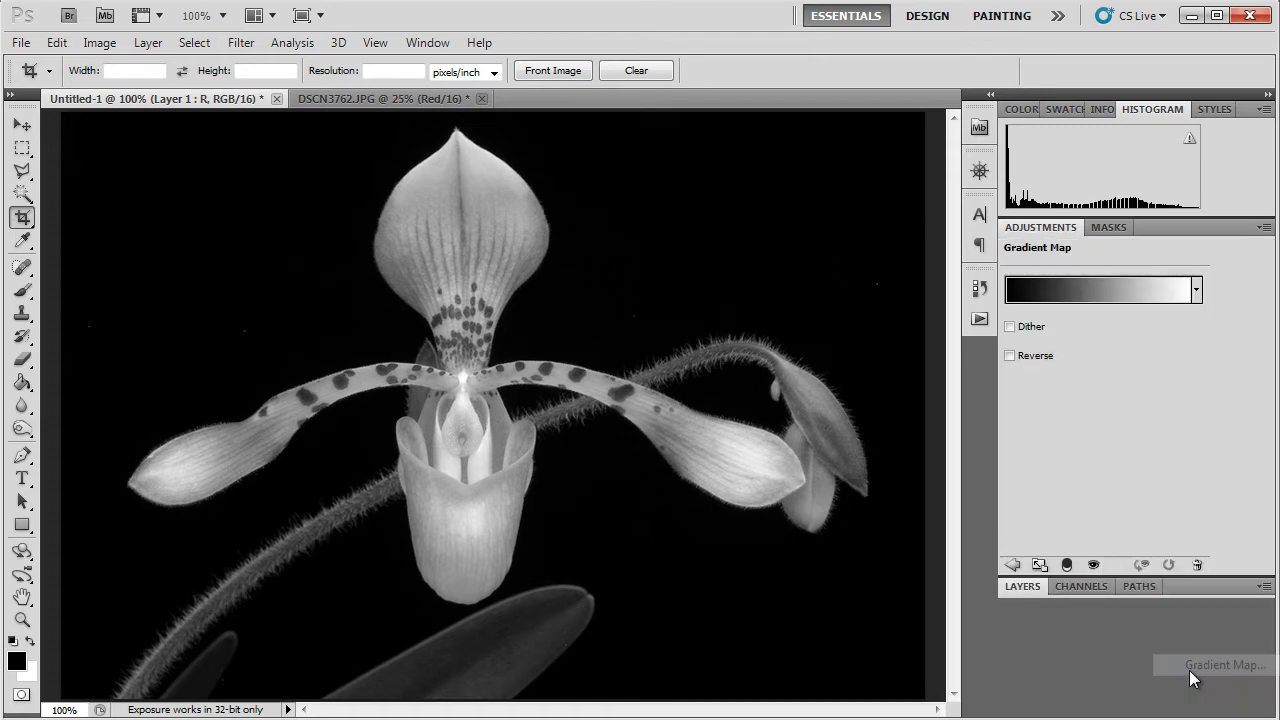
Set the gradient map's white end stop to pure red with RGB values 255, 0, 0 and clip the adjustment to Layer 1 : R
{"action": "left_click", "coordinate": [1108, 303]}
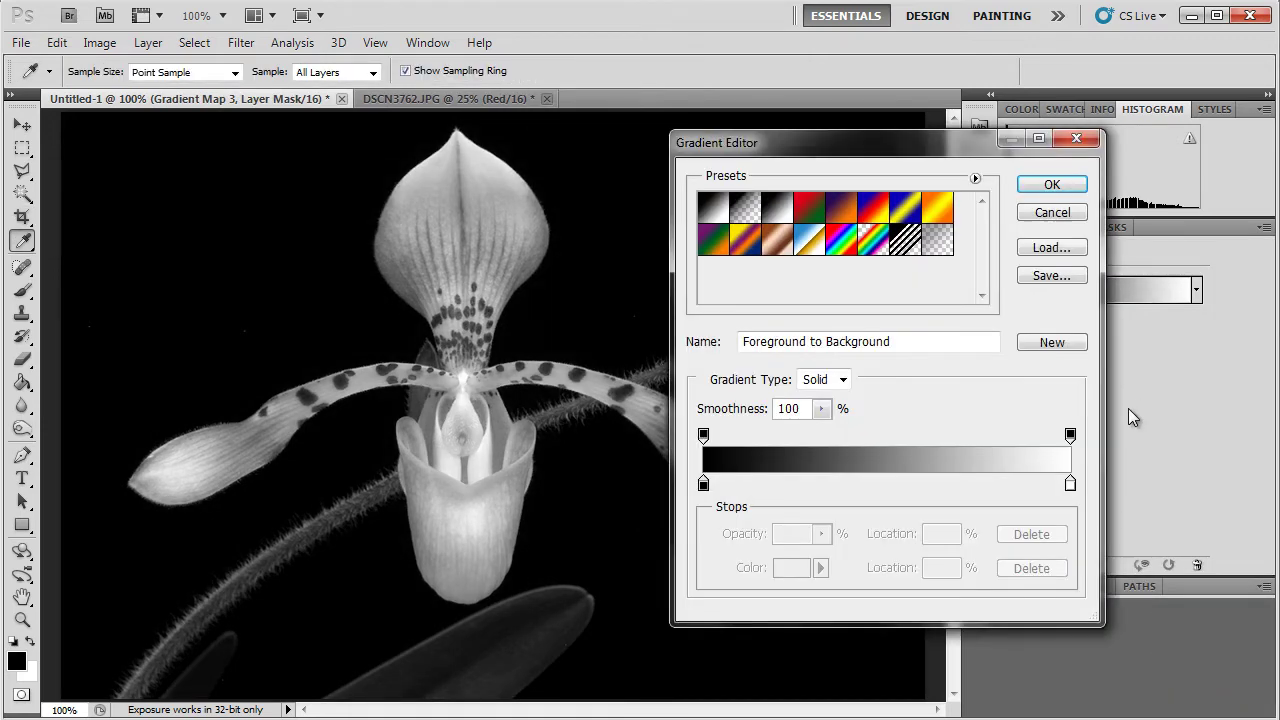
{"action": "left_click", "coordinate": [1071, 484]}
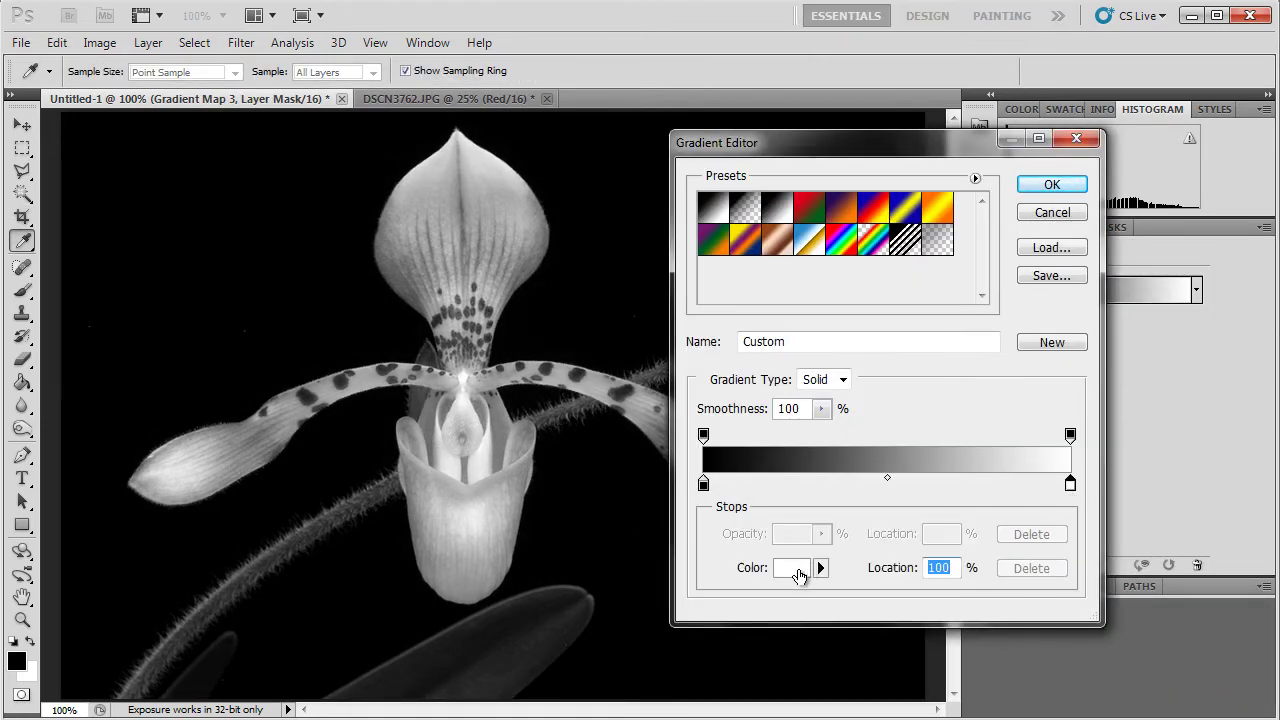
{"action": "left_click", "coordinate": [806, 567]}
{"action": "left_click_drag", "start_coordinate": [840, 381], "coordinate": [878, 331]}
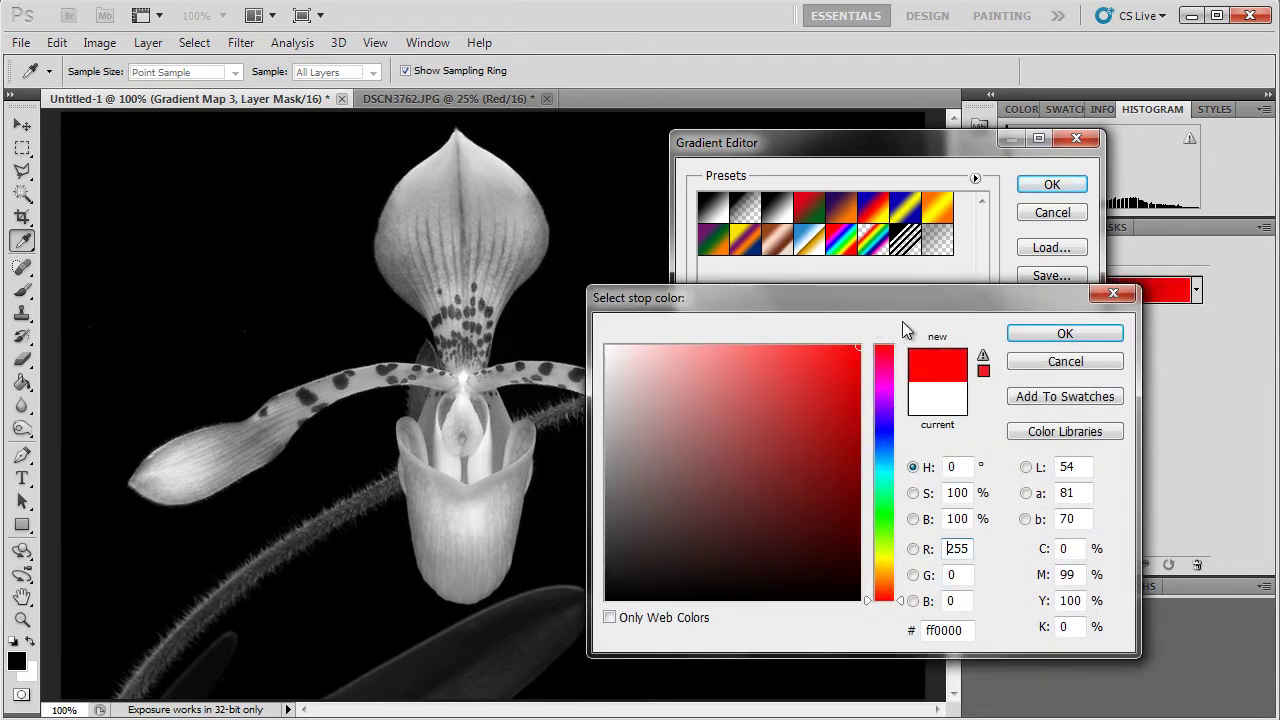
{"action": "left_click", "coordinate": [1050, 334]}
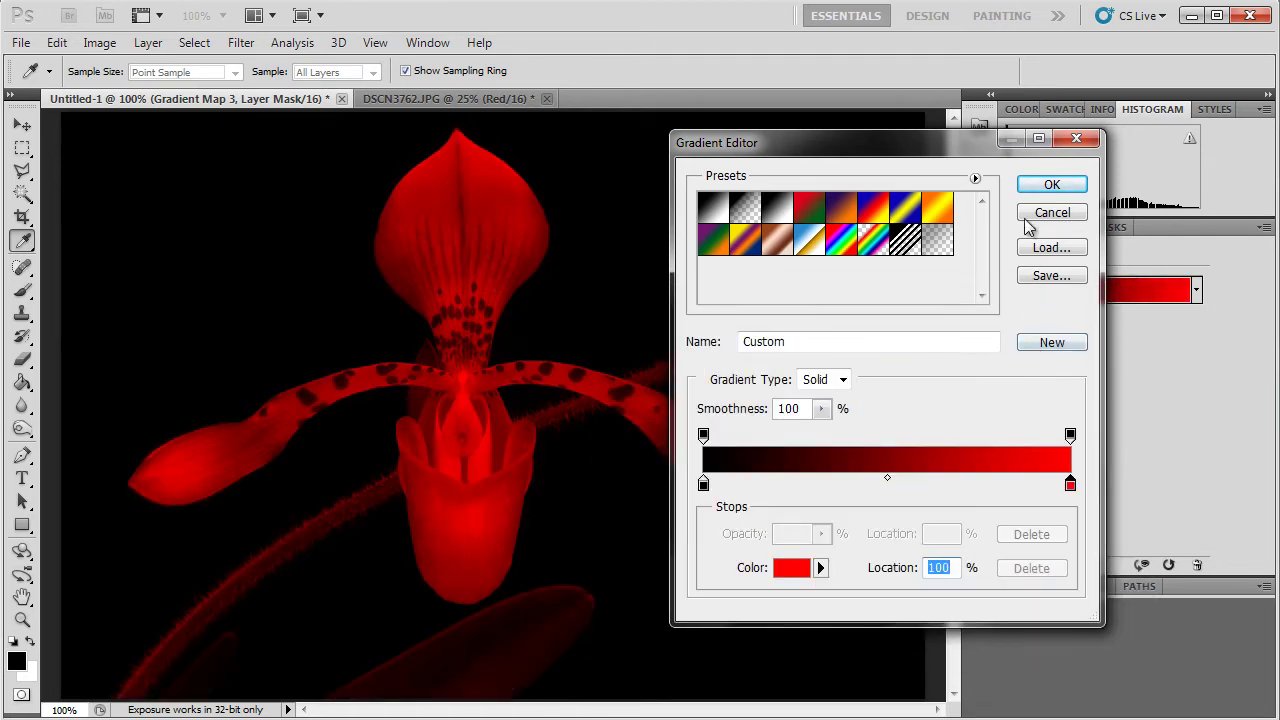
{"action": "left_click", "coordinate": [1047, 186]}
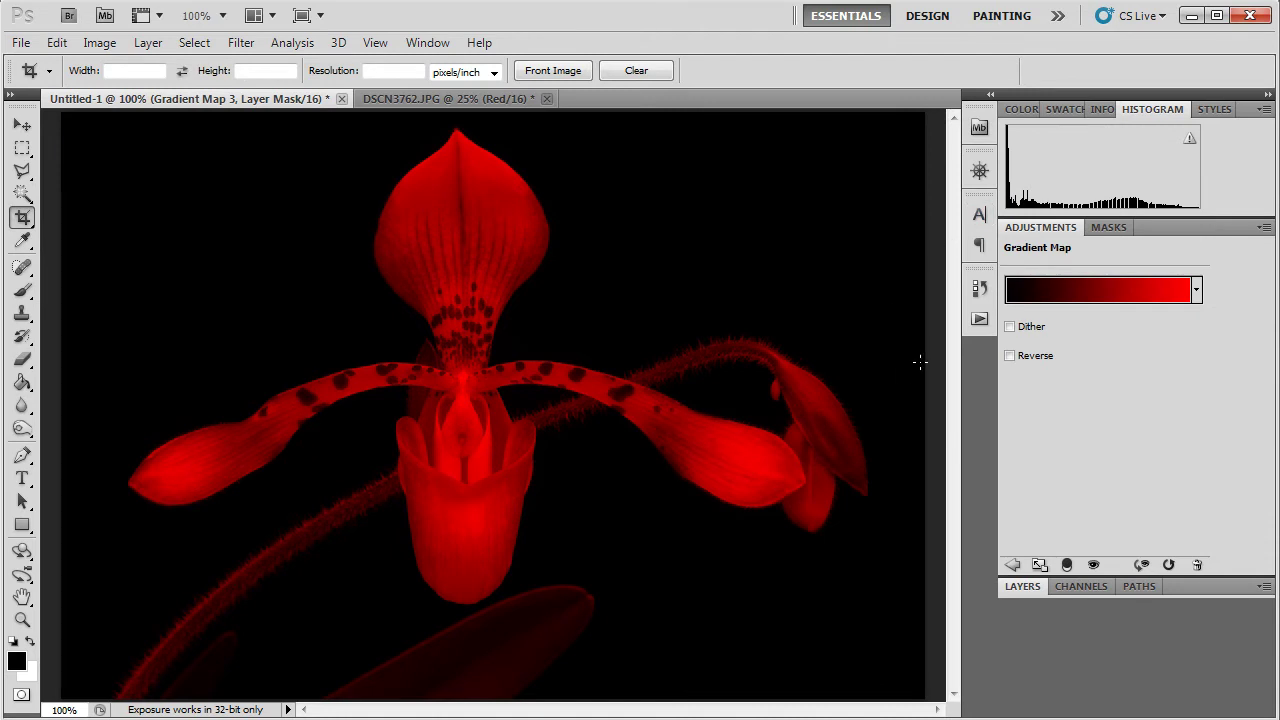
{"action": "left_click", "coordinate": [1023, 587]}
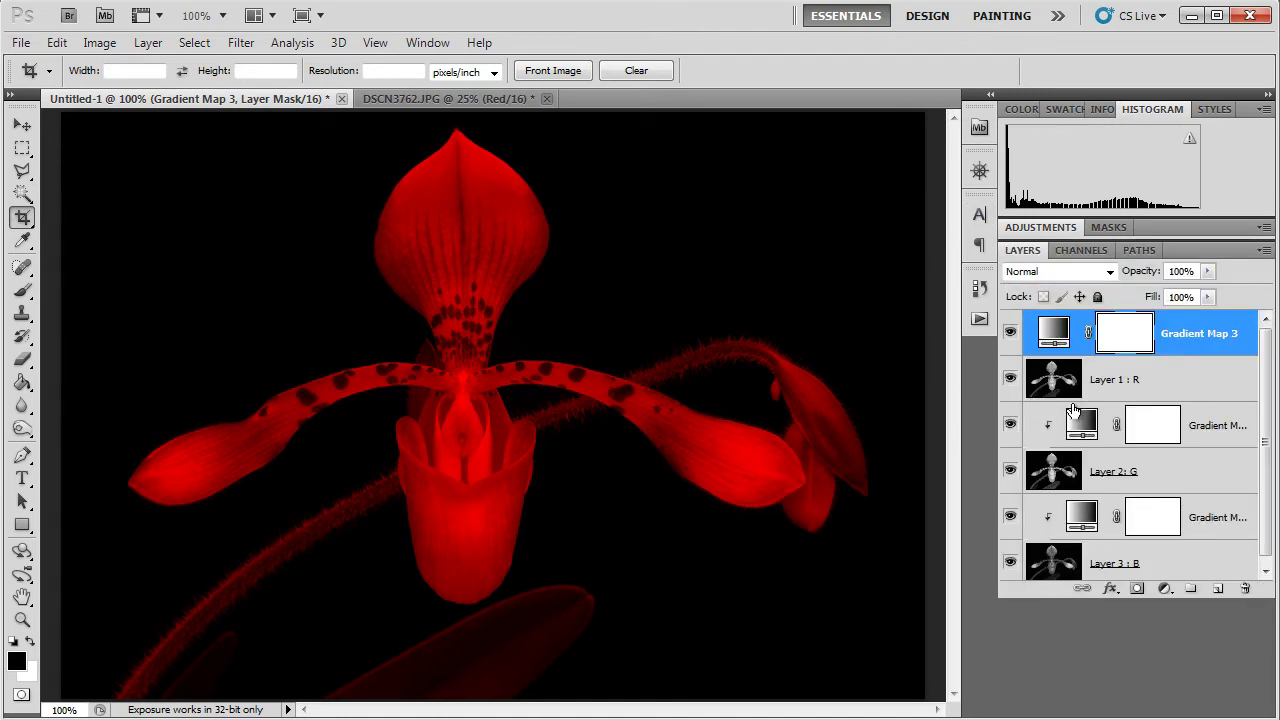
{"action": "left_click", "coordinate": [1175, 357], "text": "alt"}
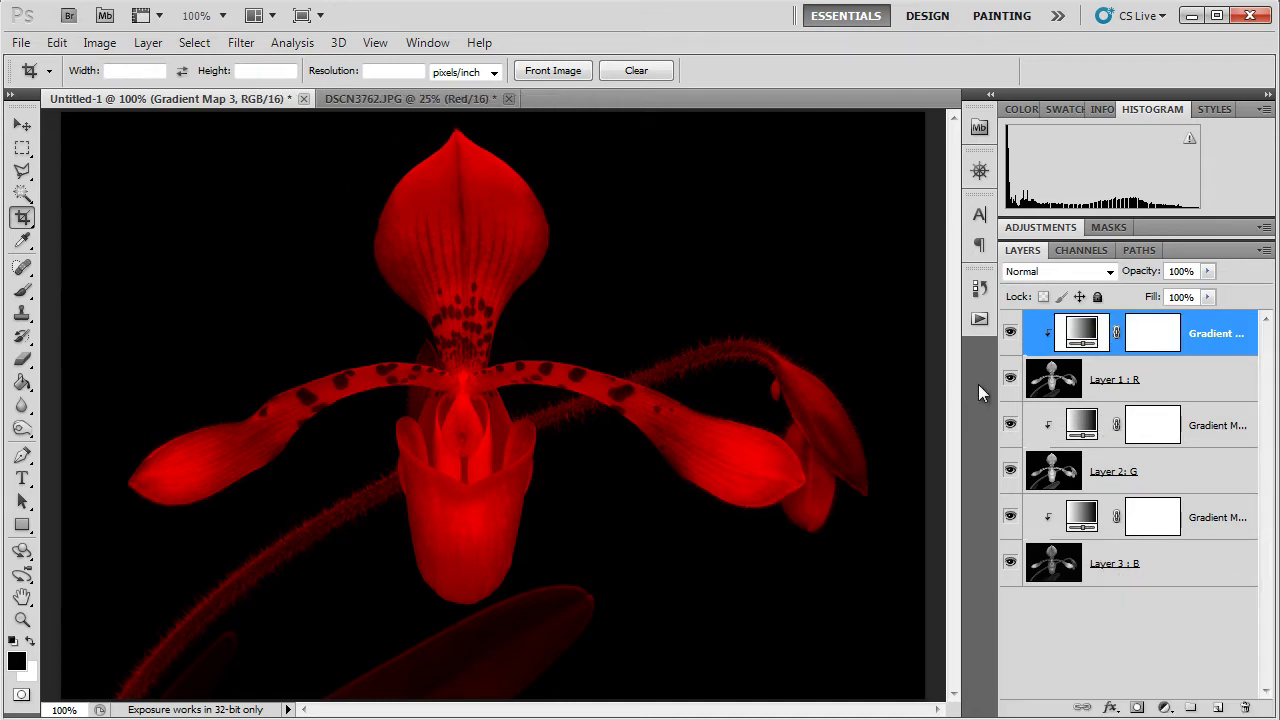
Hide Layer 1 : R and Layer 2: G in turn to check each tinted layer beneath, and show both again
{"action": "left_click", "coordinate": [1055, 389]}
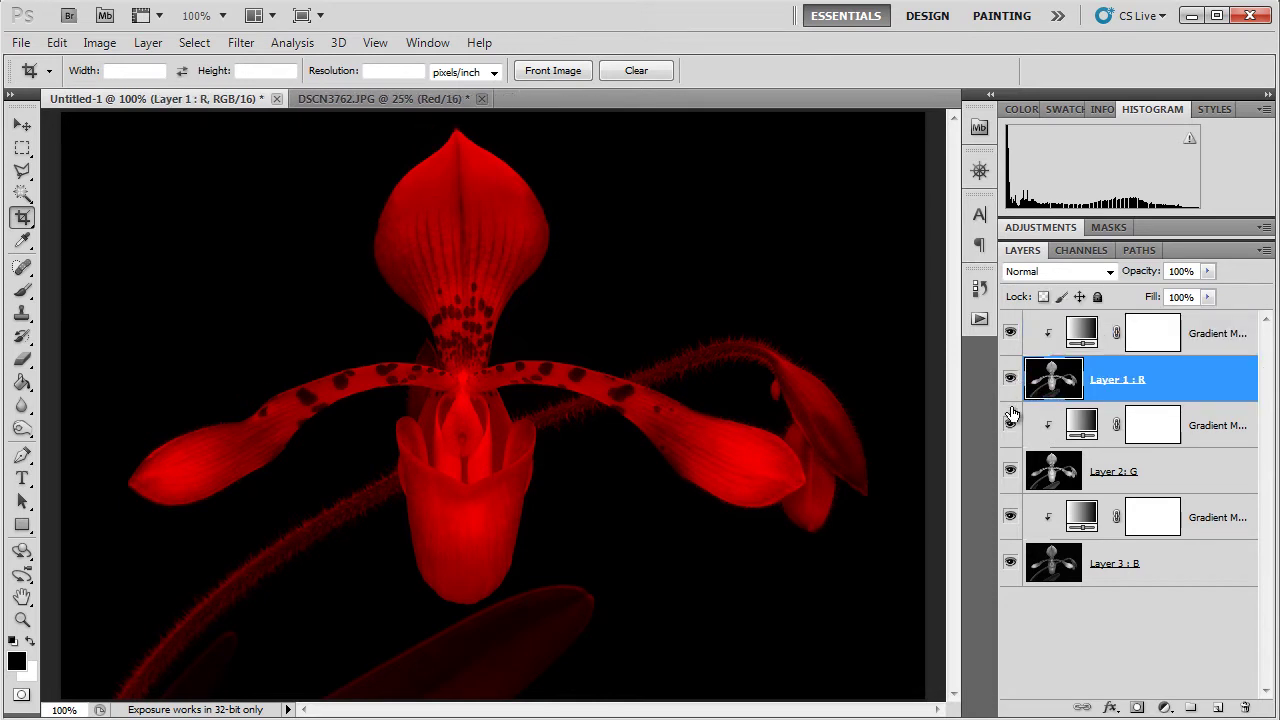
{"action": "left_click", "coordinate": [1010, 379]}
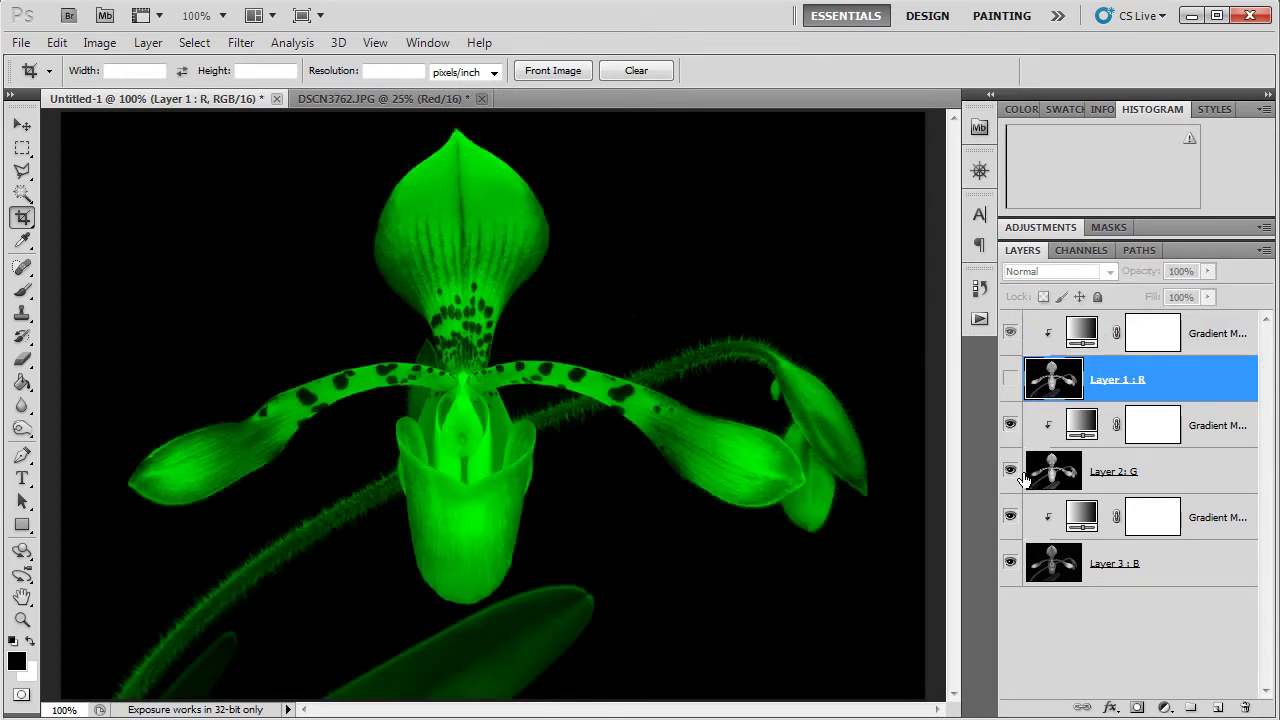
{"action": "left_click", "coordinate": [1010, 471]}
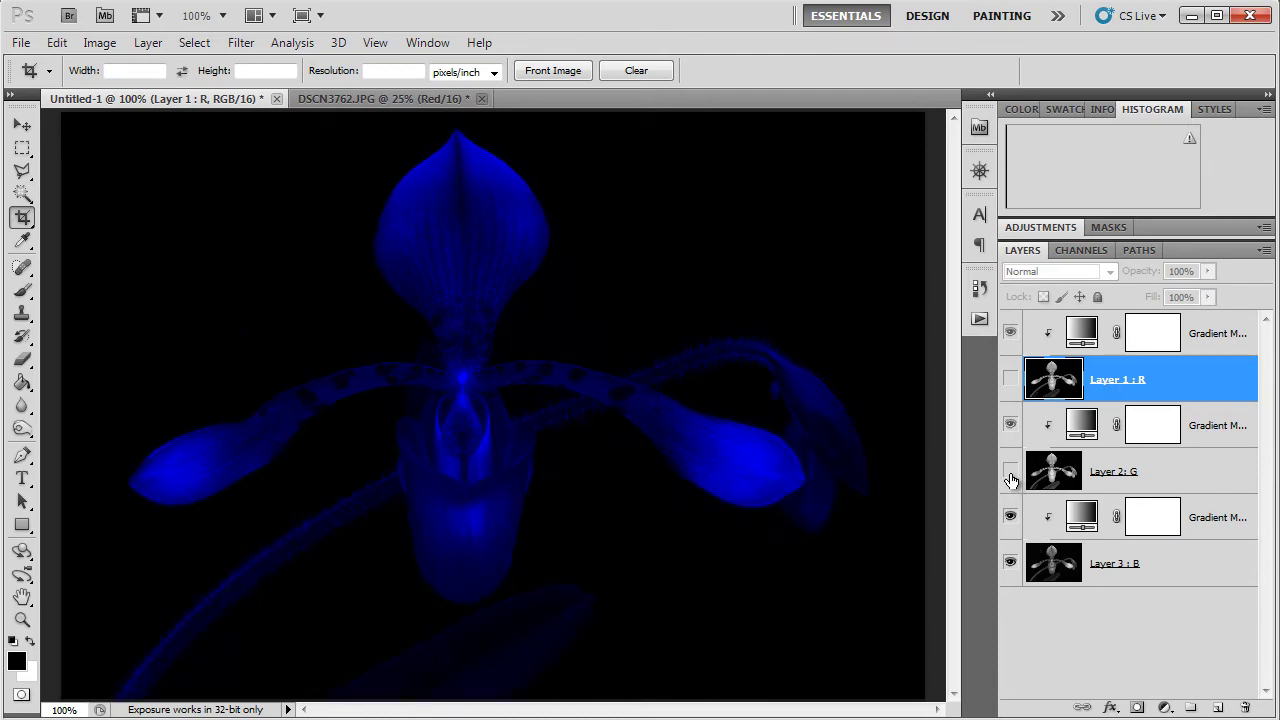
{"action": "left_click", "coordinate": [1010, 471]}
{"action": "left_click", "coordinate": [1008, 382]}
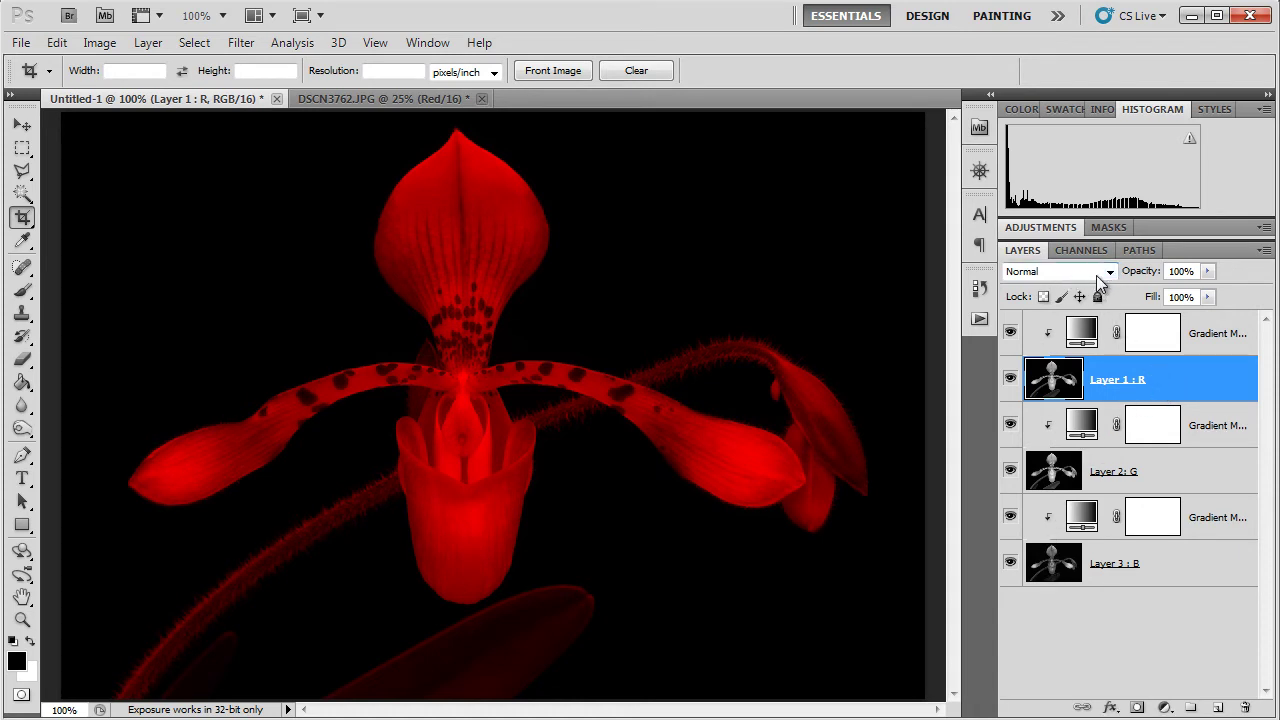
Set the blend mode of Layer 1 : R to Screen
{"action": "left_click", "coordinate": [1178, 451]}
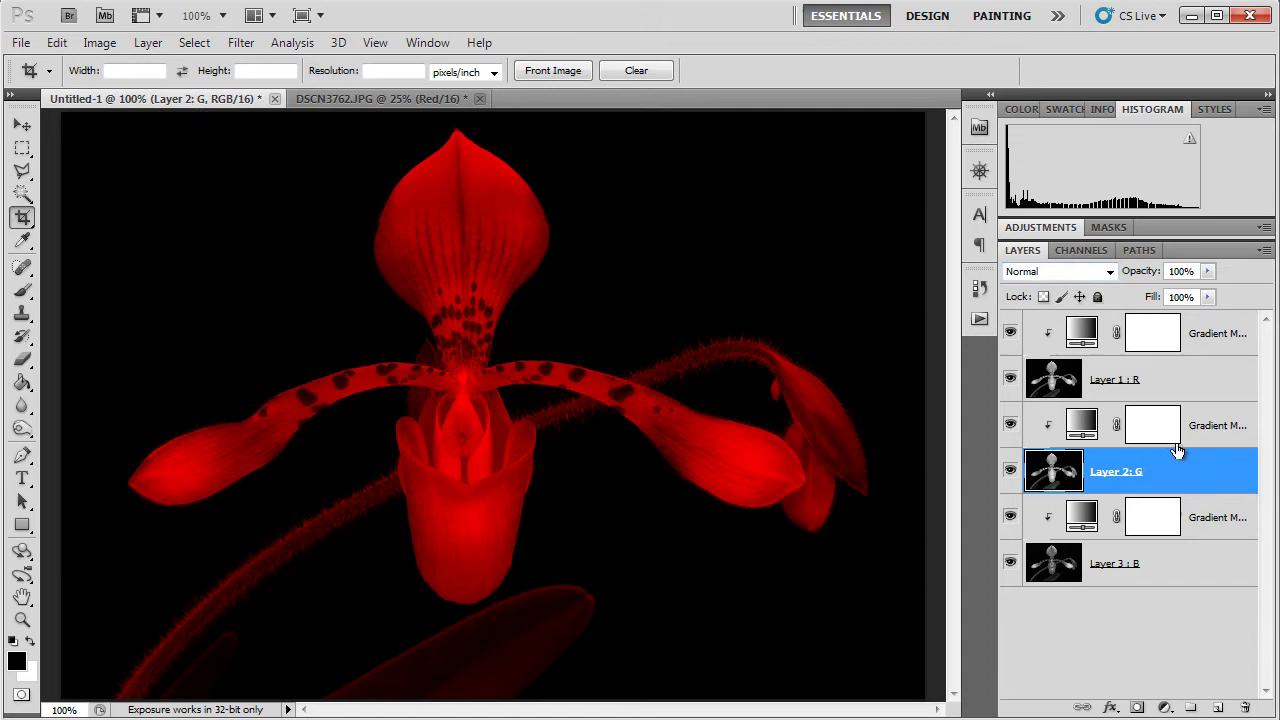
{"action": "left_click", "coordinate": [1176, 390]}
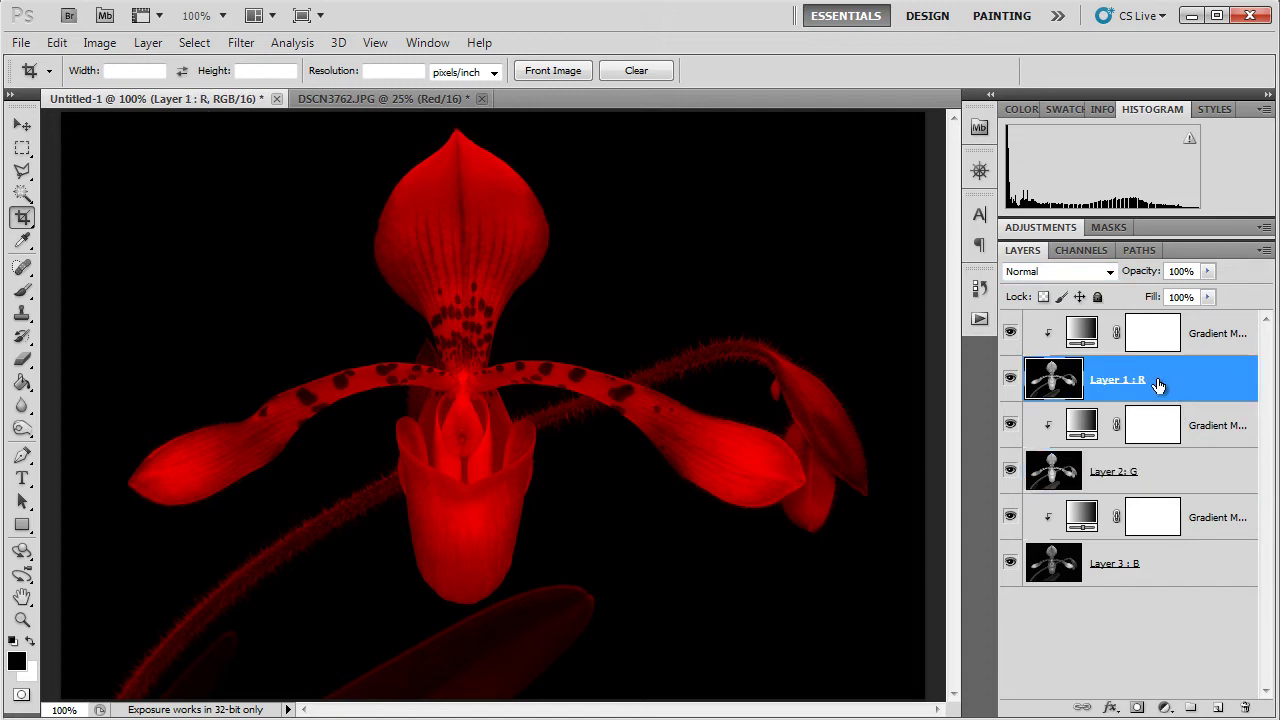
{"action": "left_click", "coordinate": [1110, 273]}
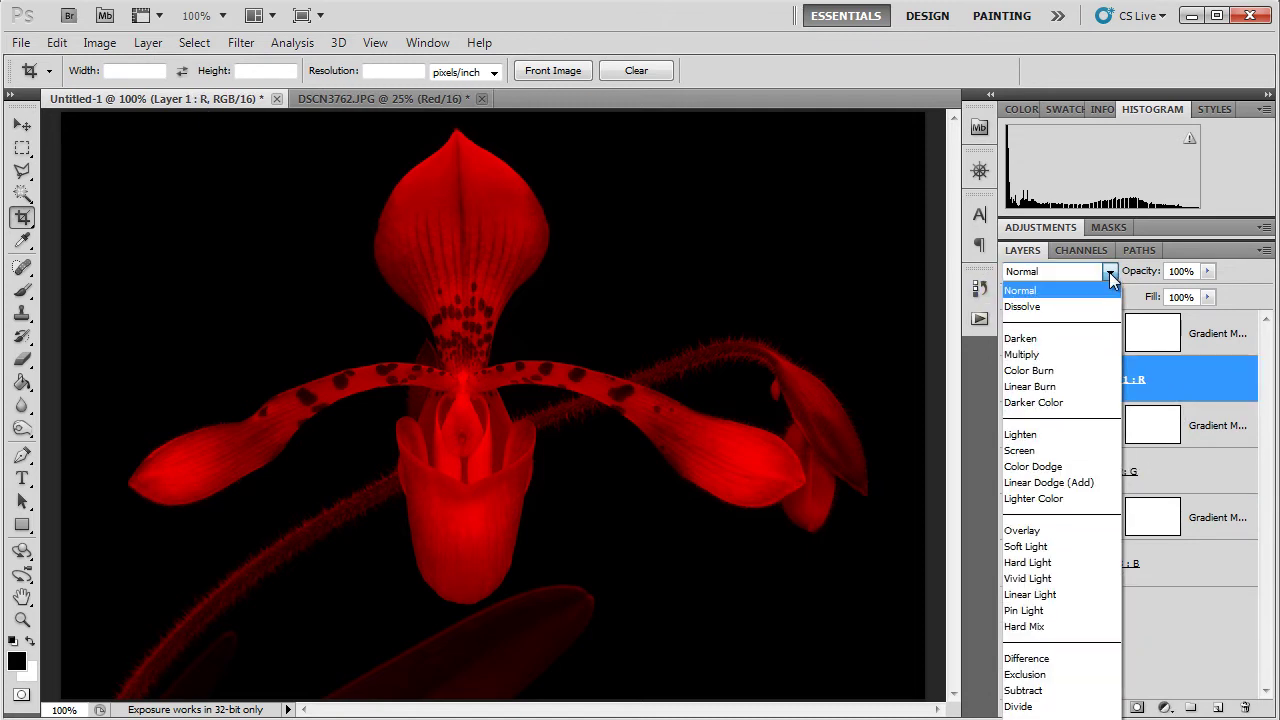
{"action": "left_click", "coordinate": [1066, 451]}
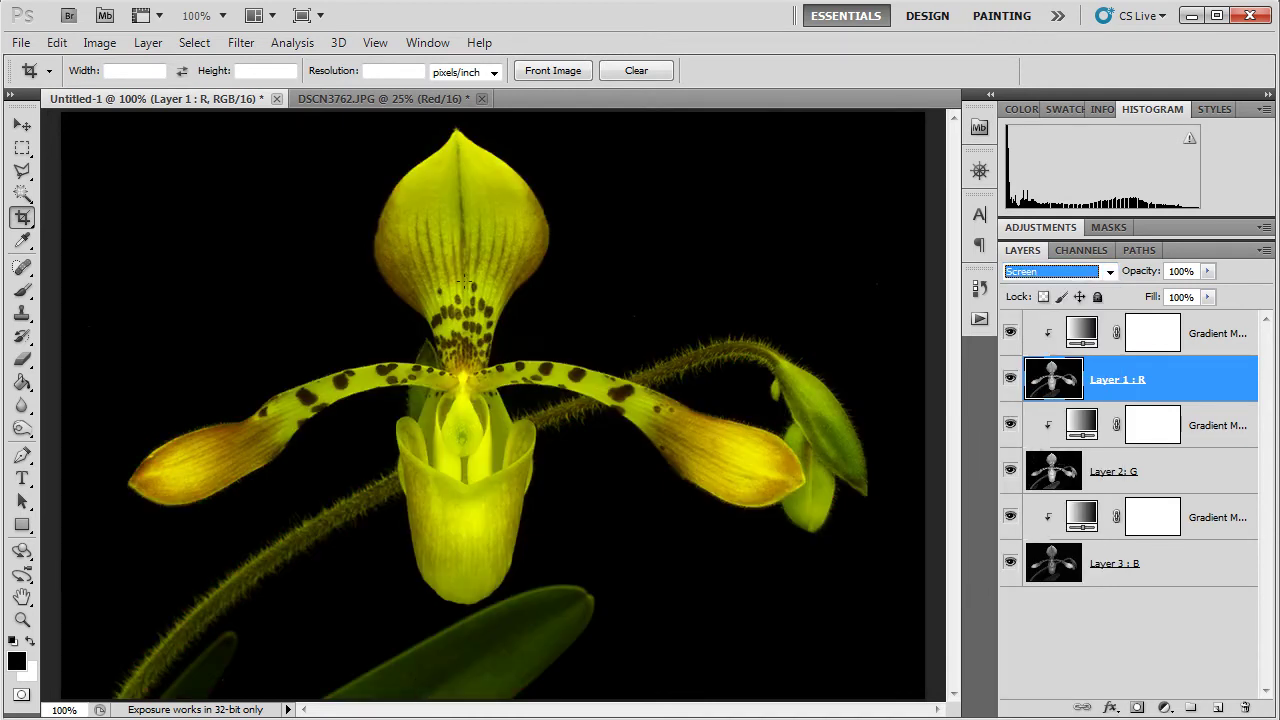
Set the blend mode of Layer 2: G to Screen
{"action": "key", "text": "shift+alt+n"}
{"action": "left_click", "coordinate": [1163, 483]}
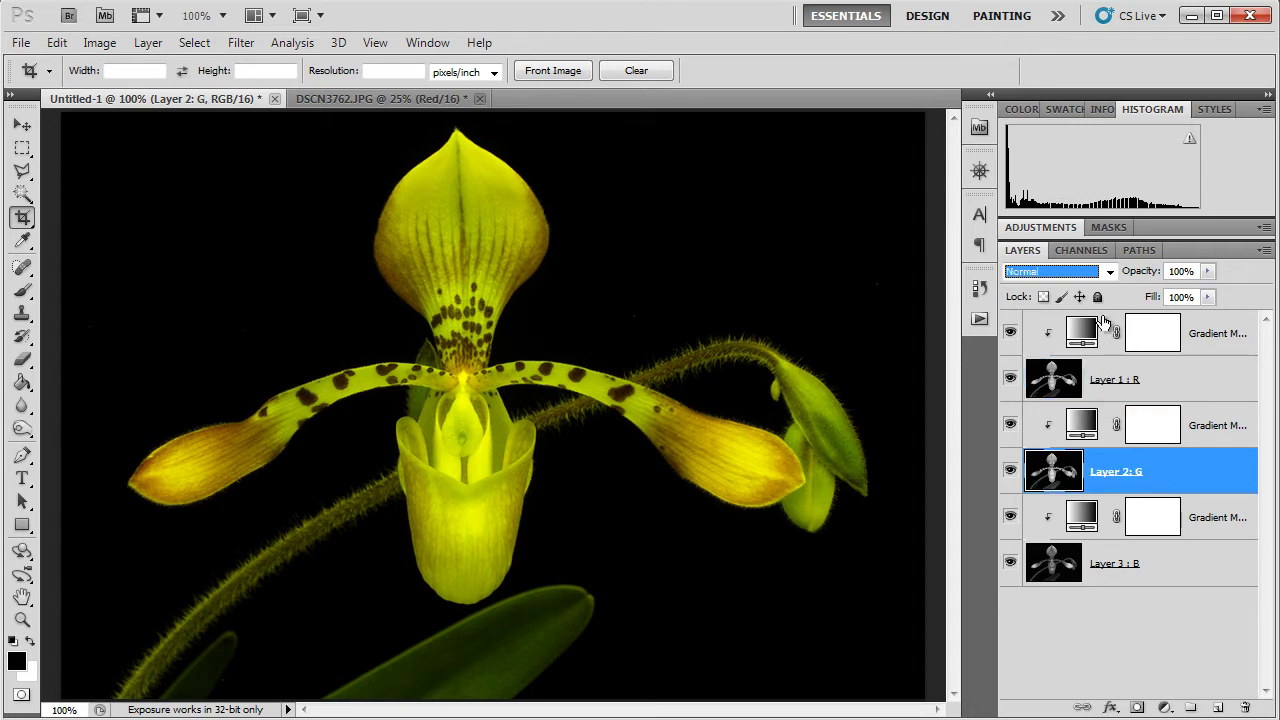
{"action": "left_click", "coordinate": [1111, 273]}
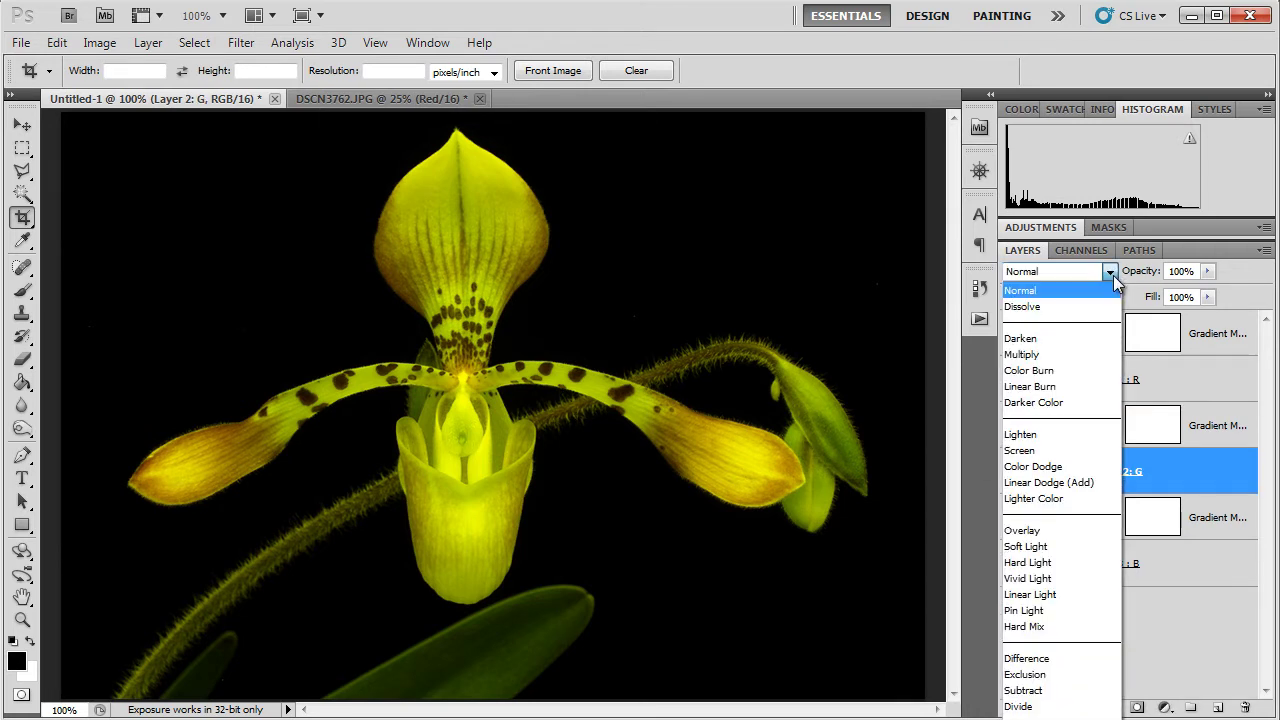
{"action": "left_click", "coordinate": [1069, 449]}
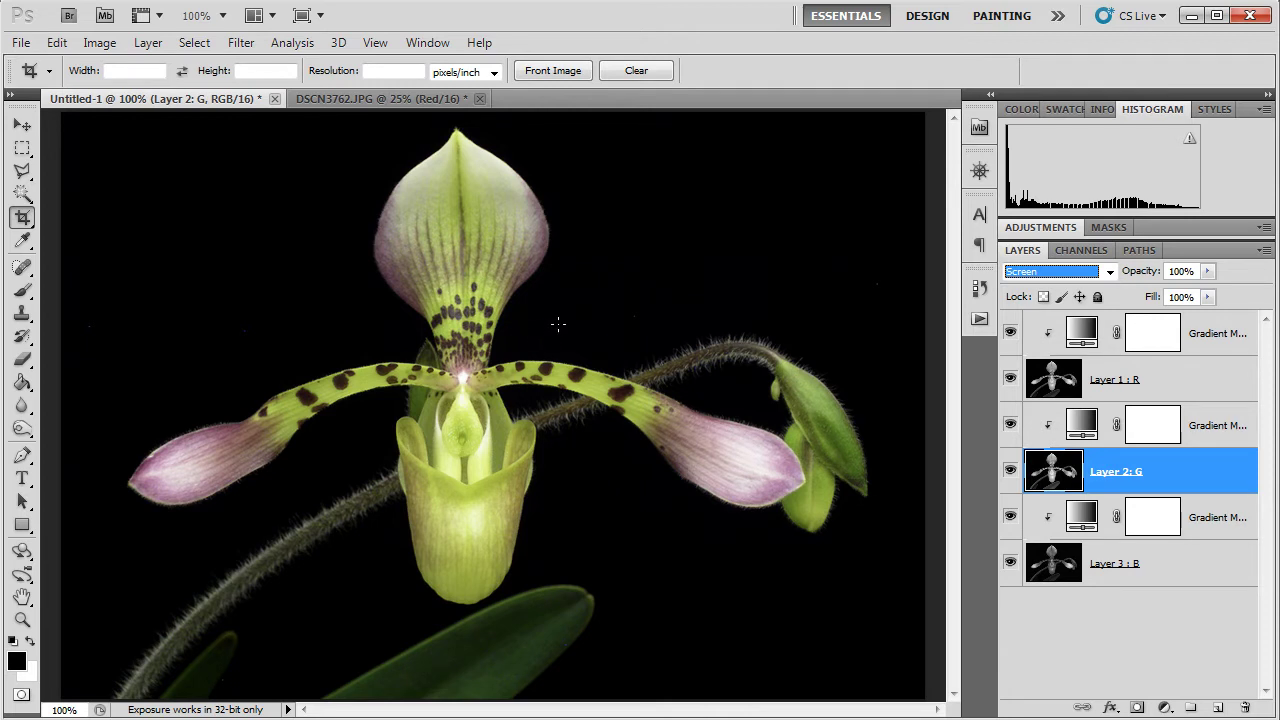
Switch to the DSCN3762.JPG document and display its composite RGB channel to compare the original colors, returning to its layer list
{"action": "left_click", "coordinate": [392, 98]}
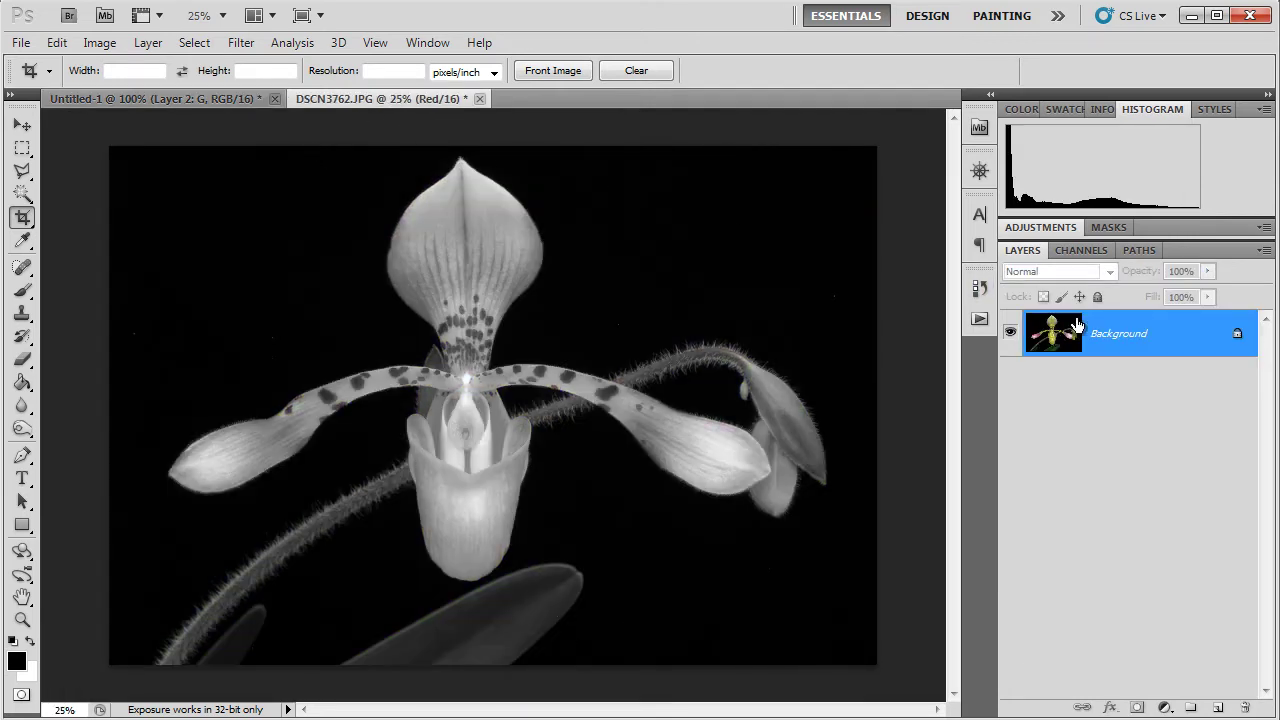
{"action": "left_click", "coordinate": [1081, 250]}
{"action": "left_click", "coordinate": [1096, 294]}
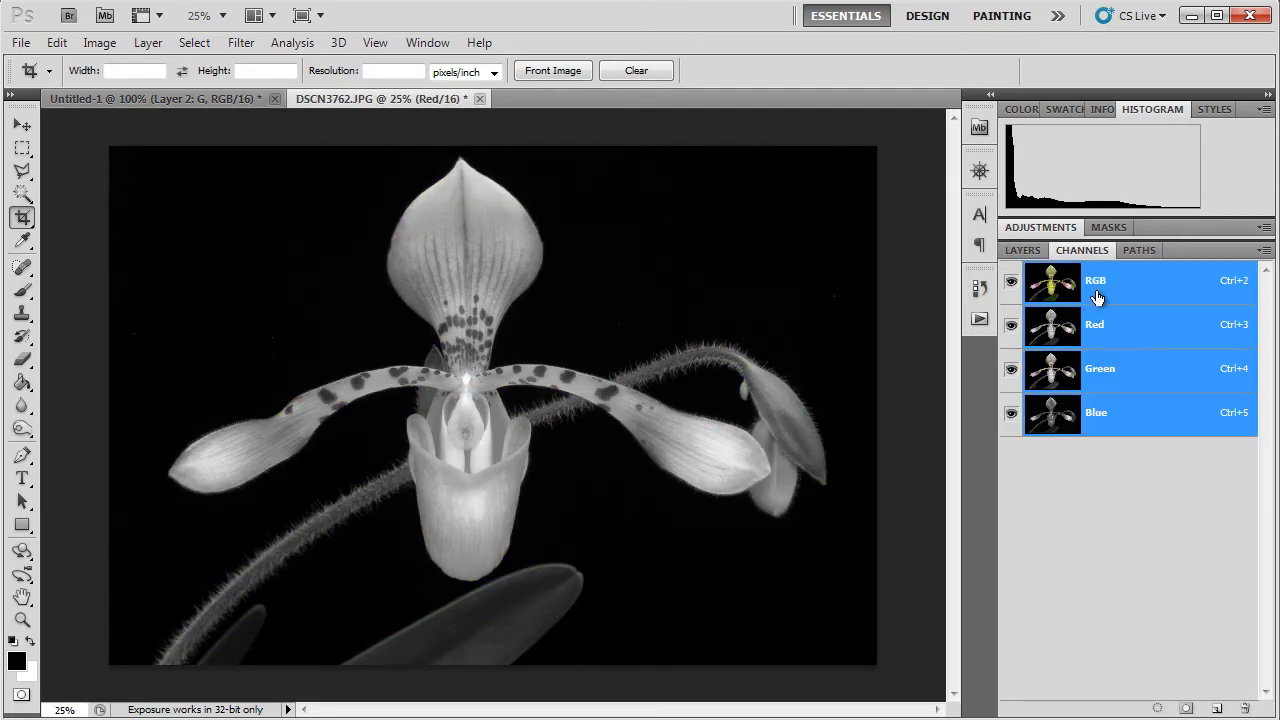
{"action": "left_click", "coordinate": [1029, 250]}
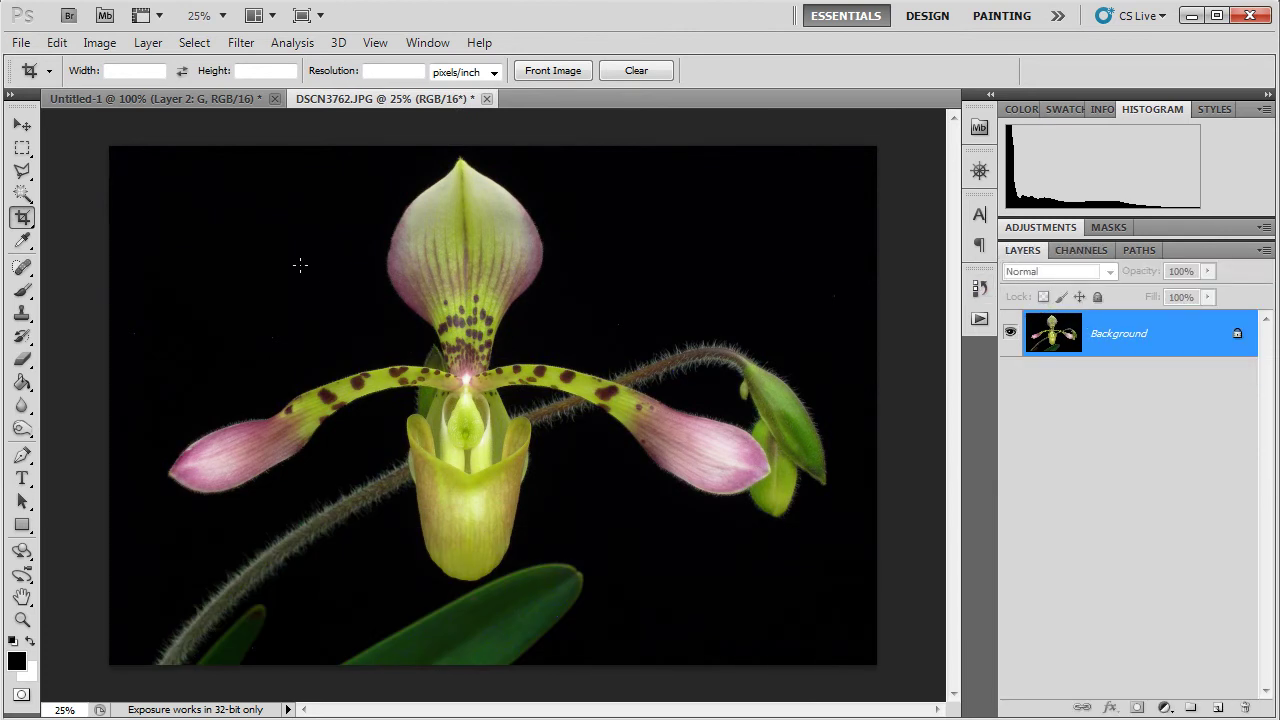
Return to the Untitled-1 document and examine the home theater photo showing the projector's red, green and blue lenses
{"action": "left_click", "coordinate": [225, 96]}
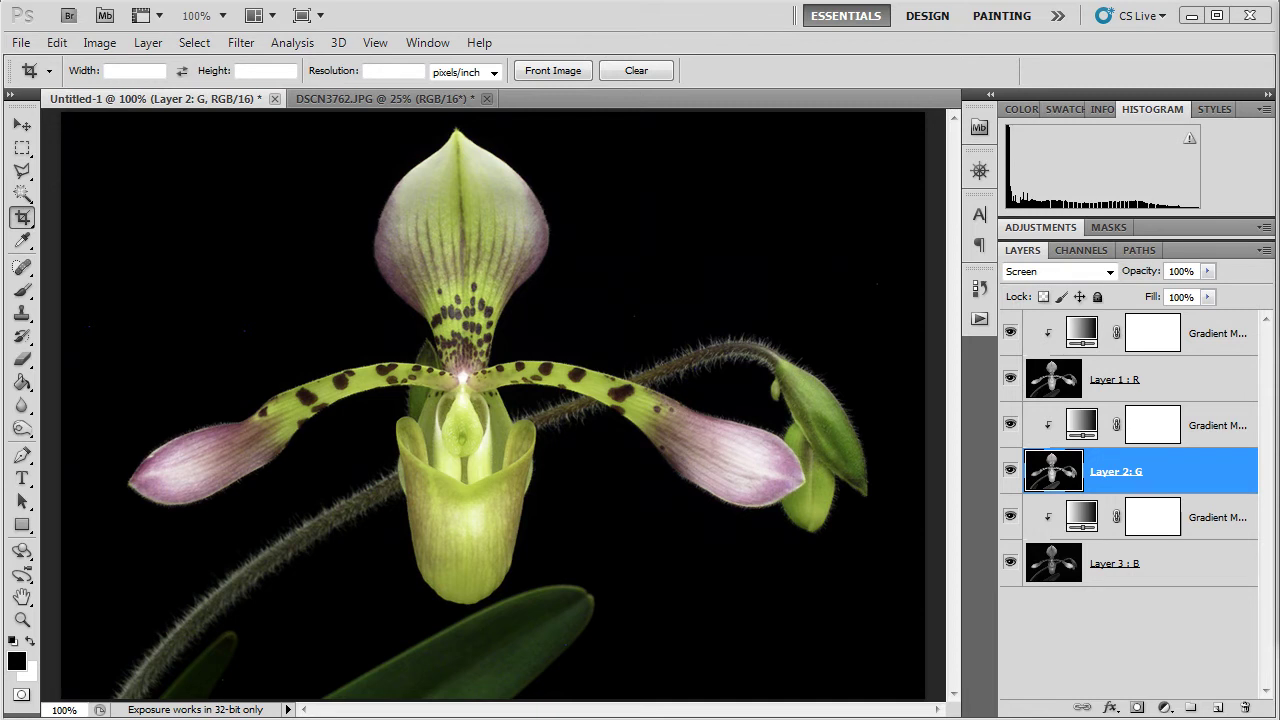
{"action": "left_click", "coordinate": [410, 632]}
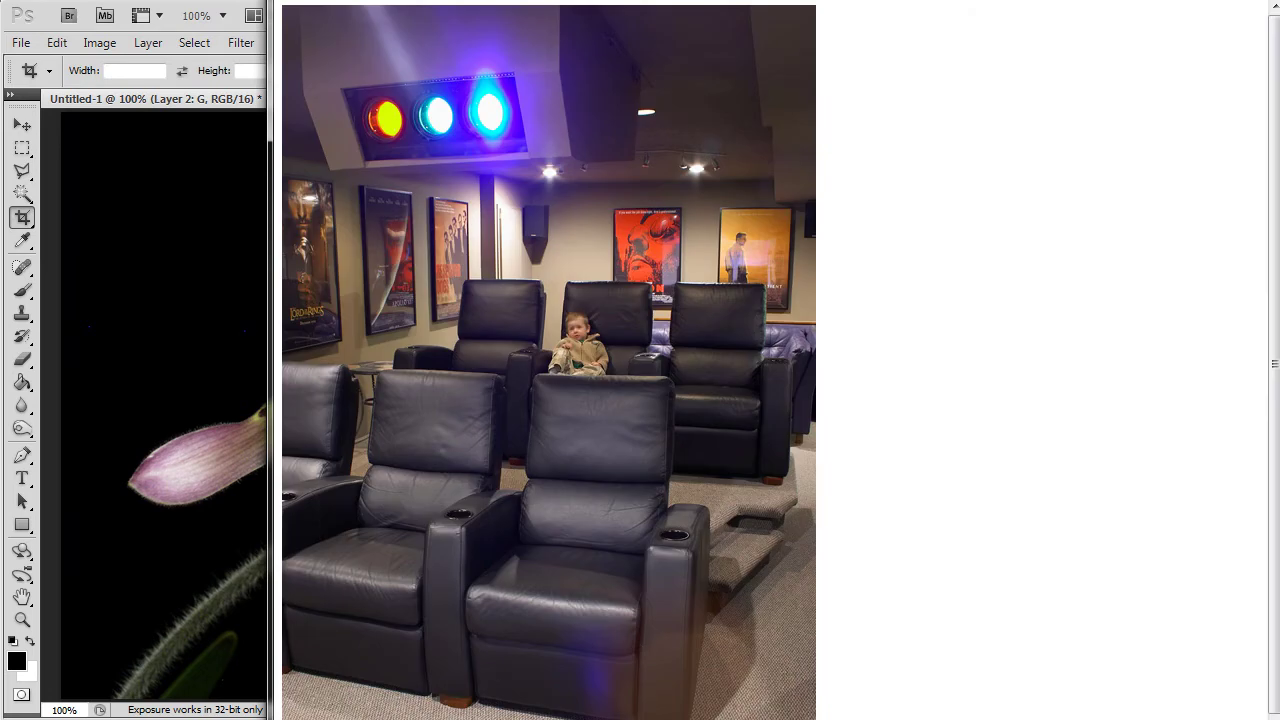
{"action": "left_click", "coordinate": [414, 171], "text": "alt"}
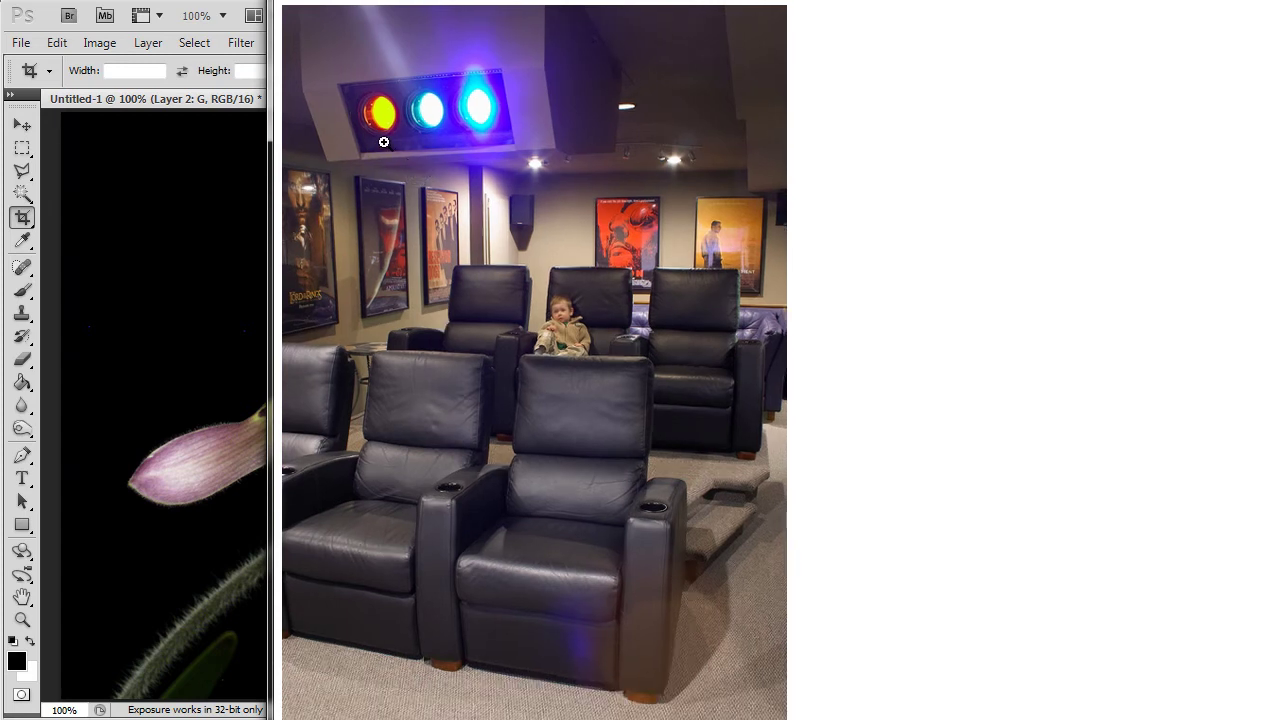
{"action": "left_click", "coordinate": [455, 145]}
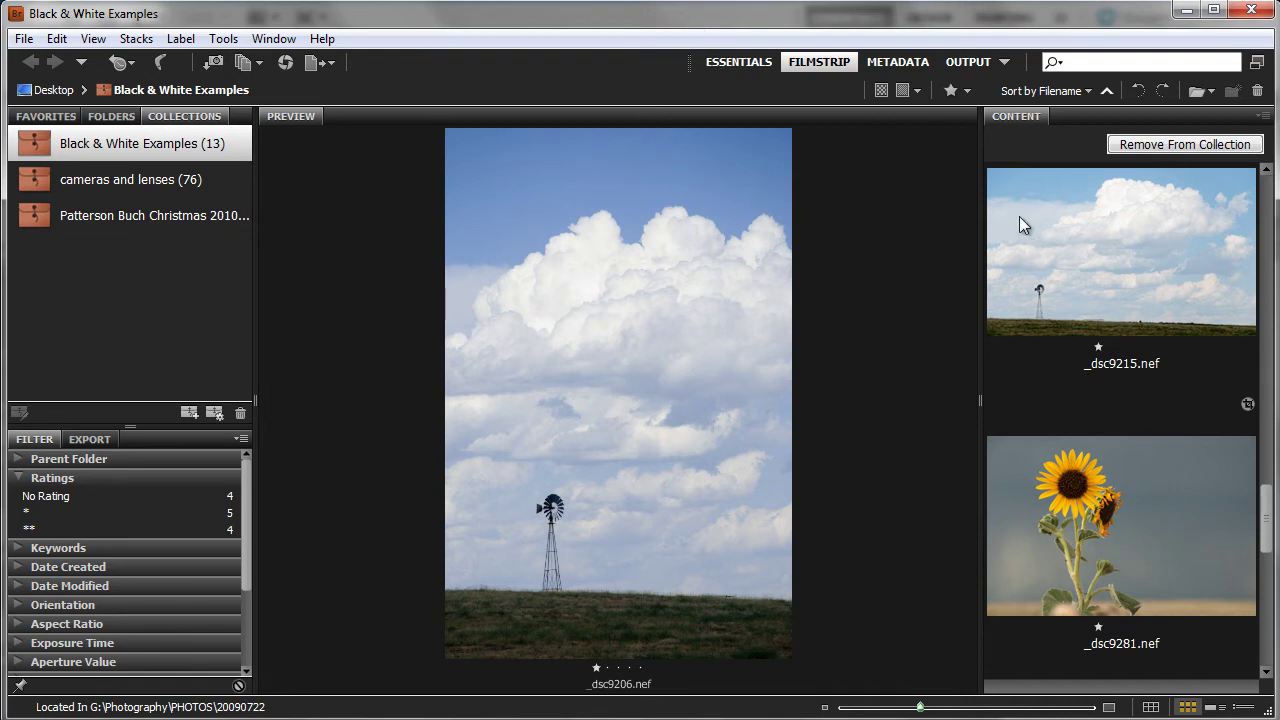
Open _dsc9215.nef from Bridge's Black & White Examples collection in Camera Raw
{"action": "left_click", "coordinate": [1110, 256]}
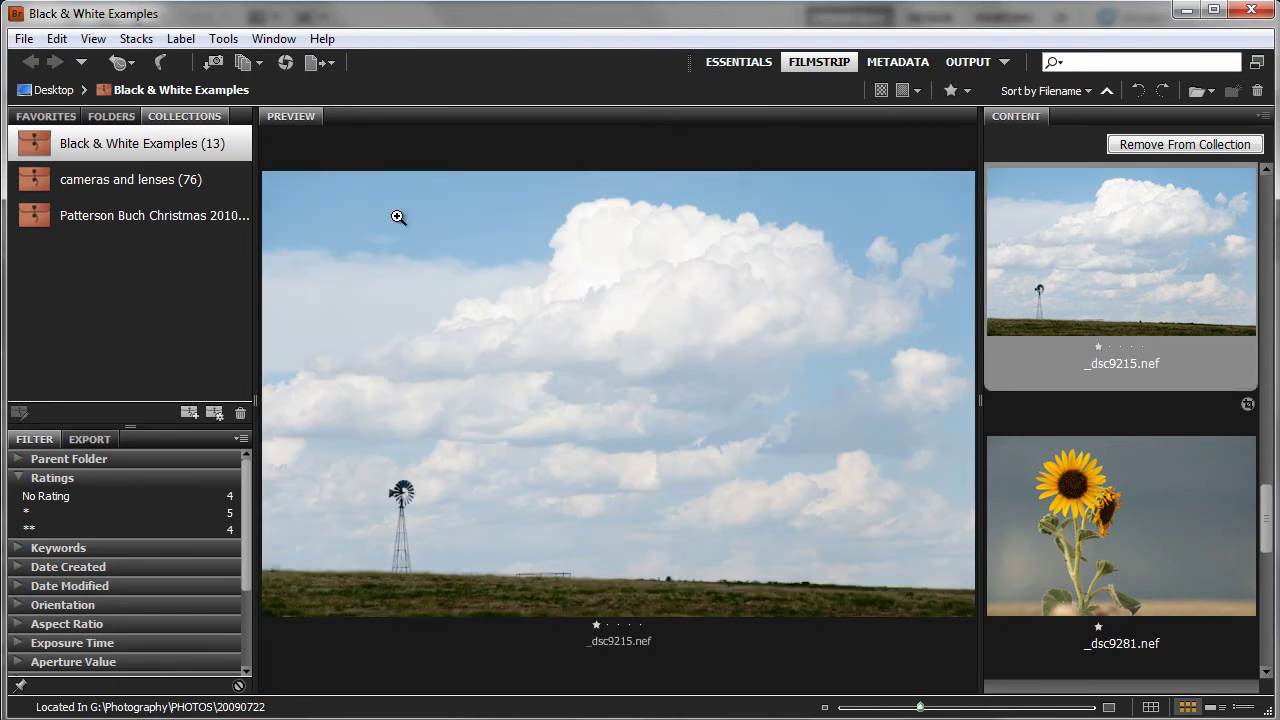
{"action": "left_click", "coordinate": [287, 63]}
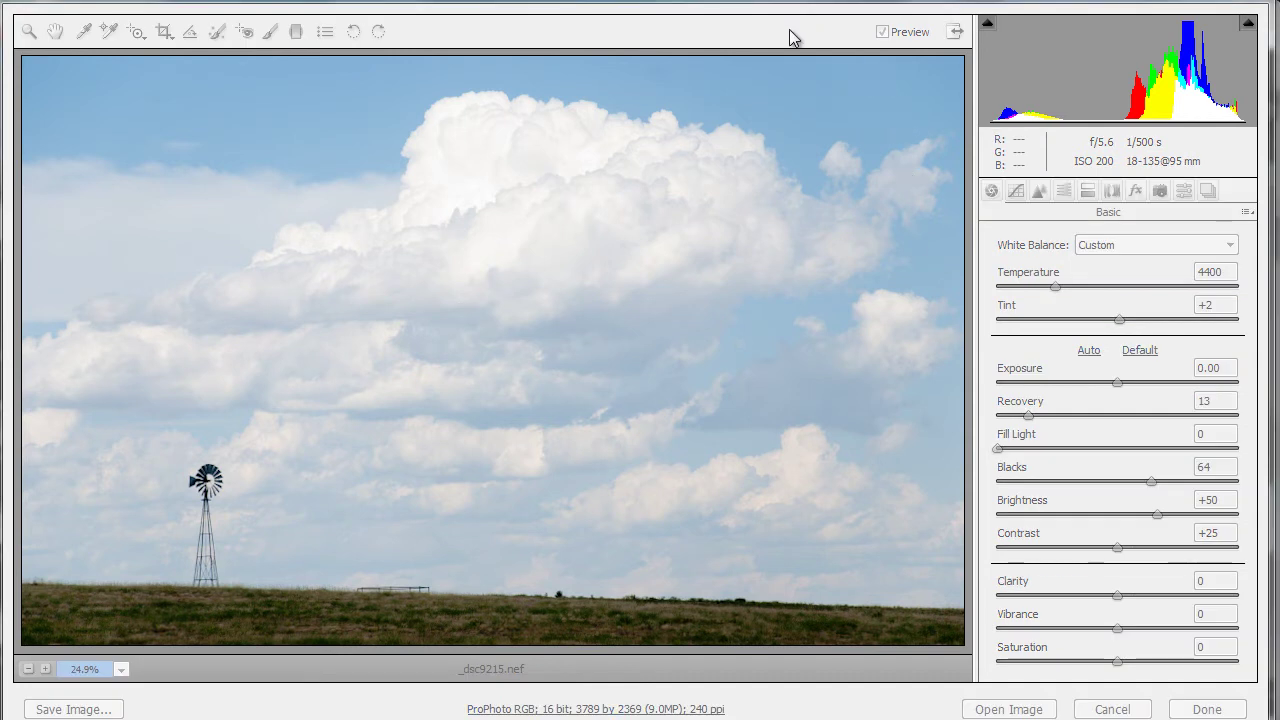
{"action": "left_click", "coordinate": [784, 31]}
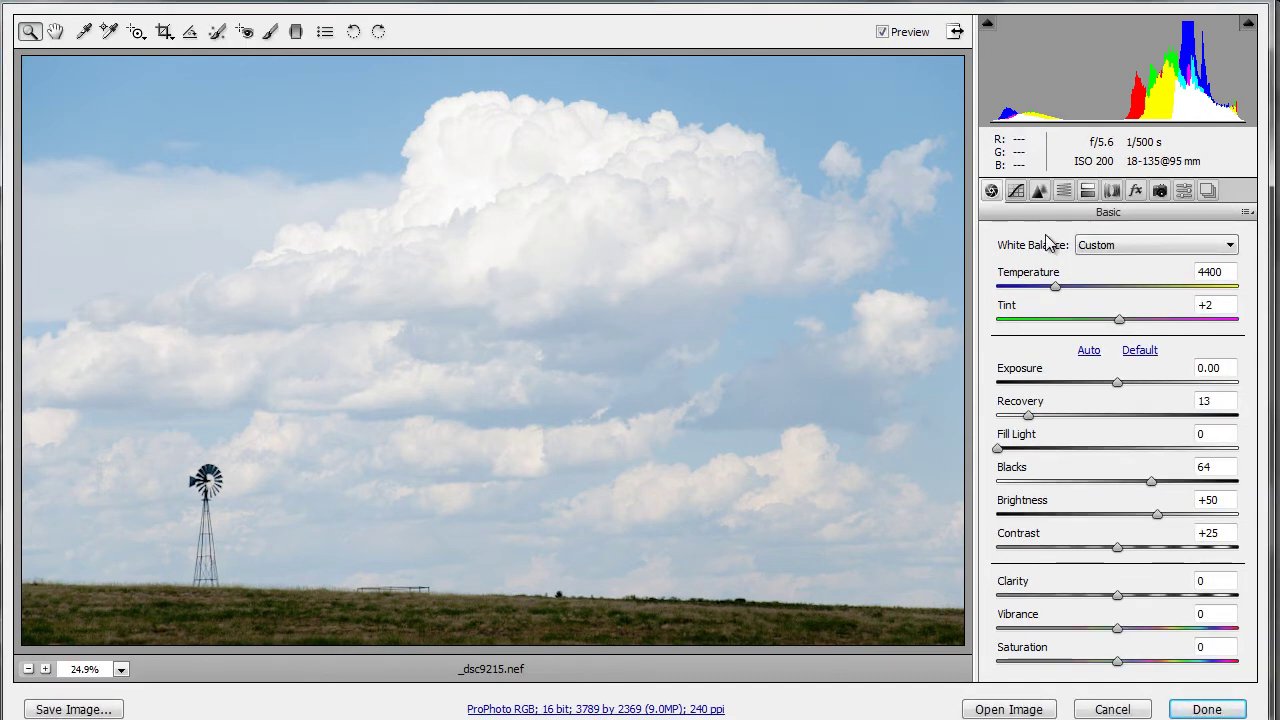
Try the grayscale conversion in the HSL / Grayscale settings, switch it off again and return to the Basic settings
{"action": "left_click", "coordinate": [1064, 192]}
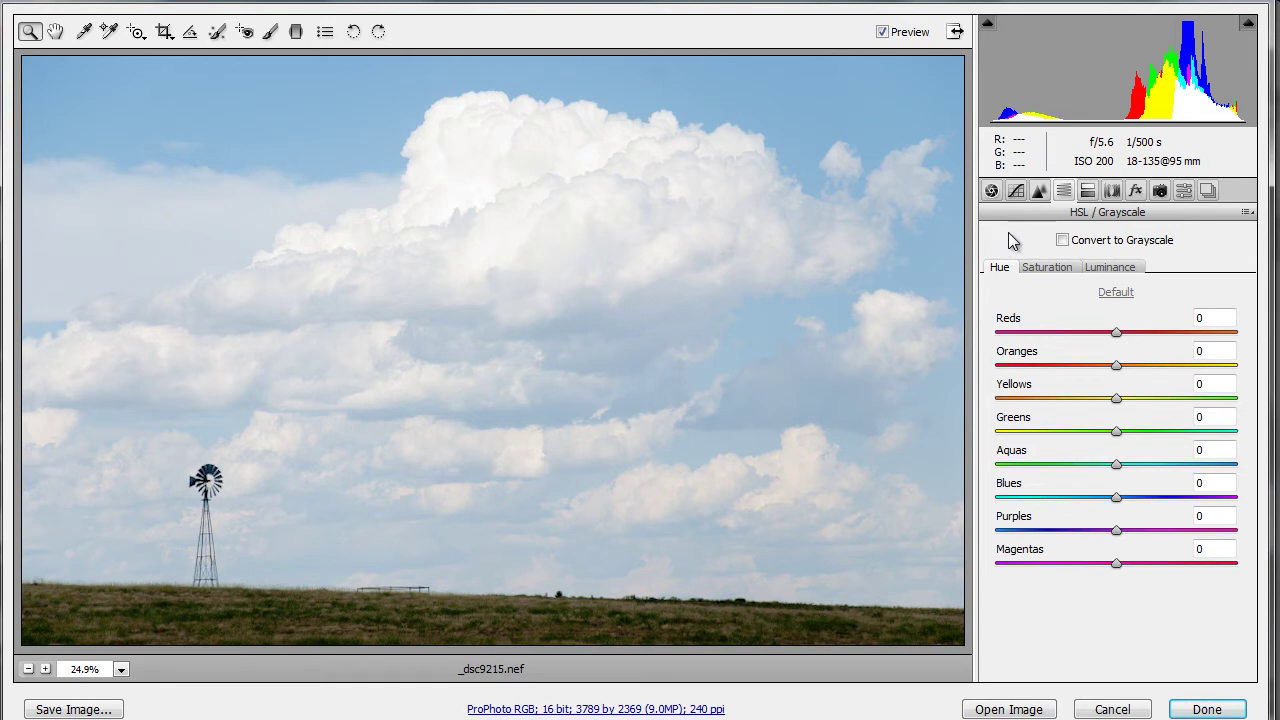
{"action": "left_click", "coordinate": [1063, 242]}
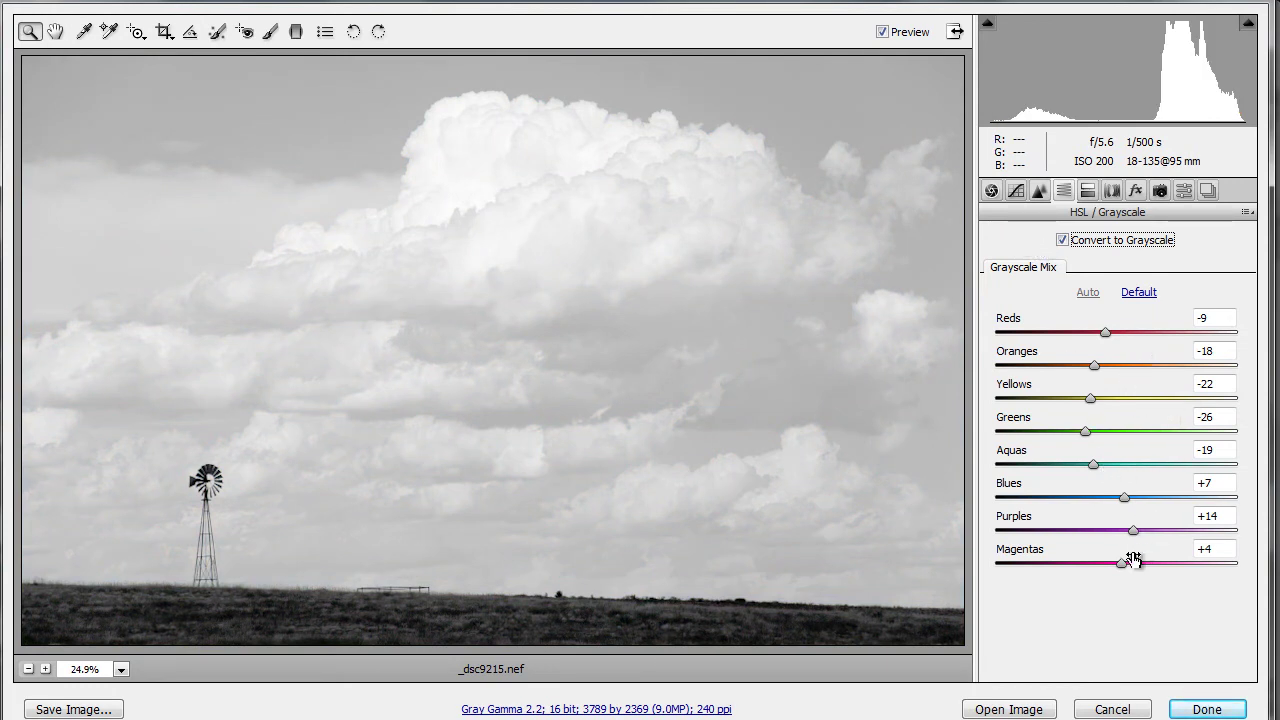
{"action": "left_click", "coordinate": [1062, 241]}
{"action": "left_click", "coordinate": [991, 190]}
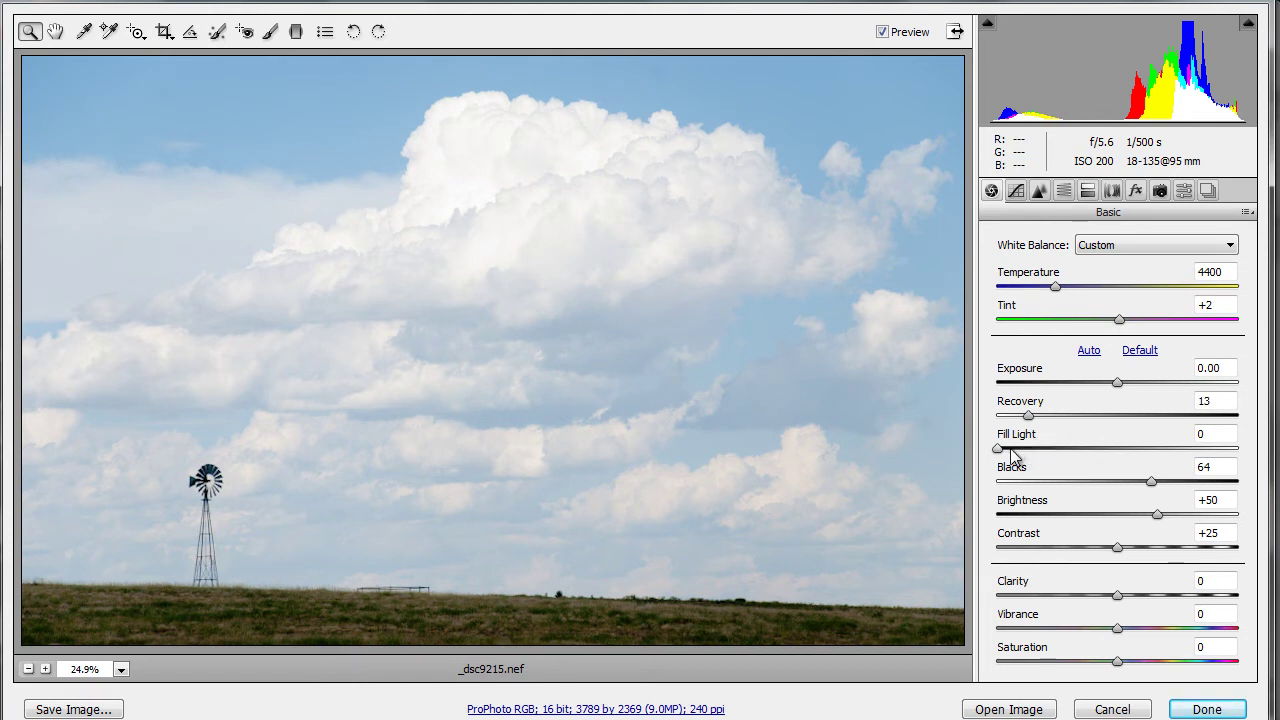
Set Fill Light to 7 and activate the White Balance tool
{"action": "left_click_drag", "start_coordinate": [998, 449], "coordinate": [1013, 450]}
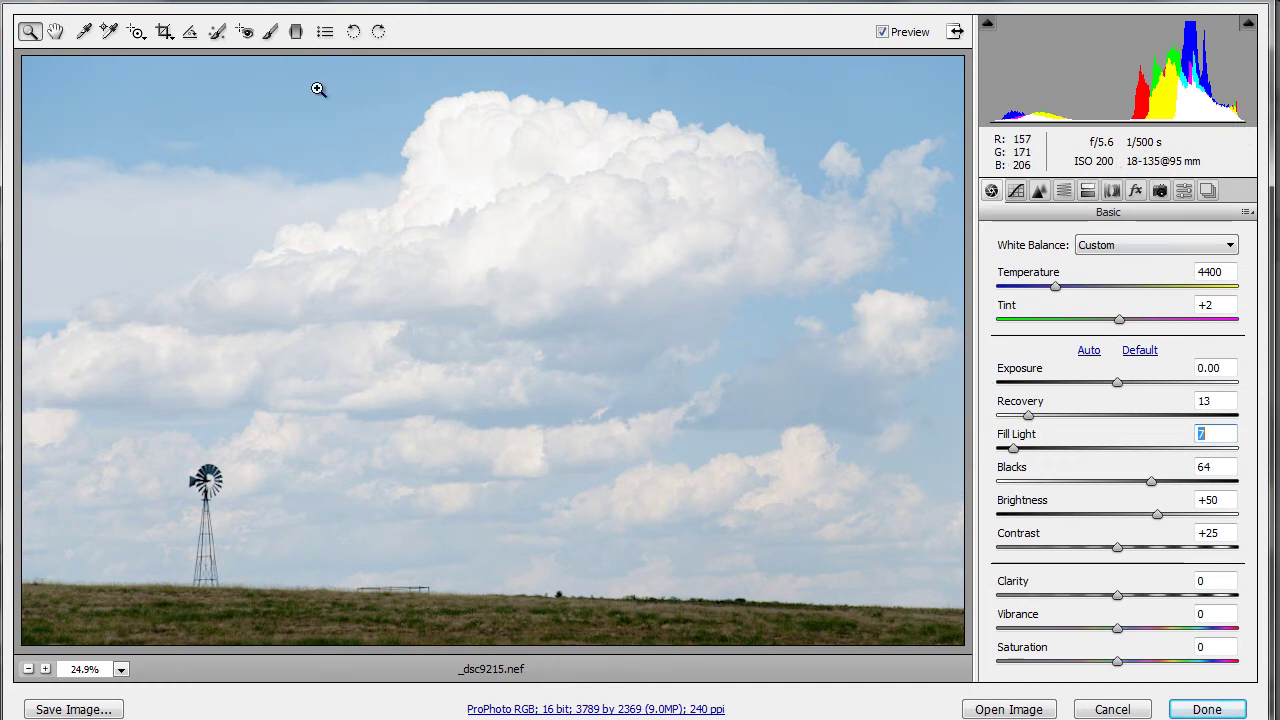
{"action": "left_click", "coordinate": [84, 33]}
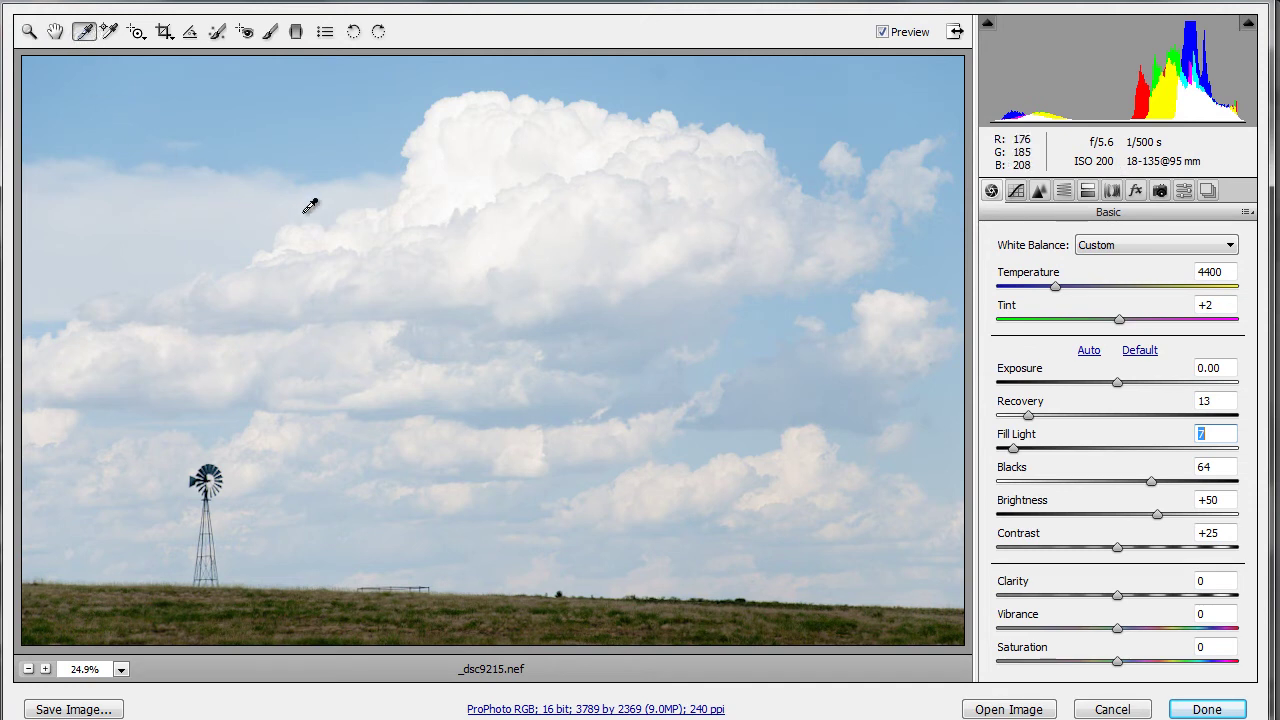
{"action": "left_click", "coordinate": [470, 173]}
Convert the photo to grayscale and darken the sky by setting Blues to -56 in the Grayscale Mix
{"action": "left_click", "coordinate": [1064, 192]}
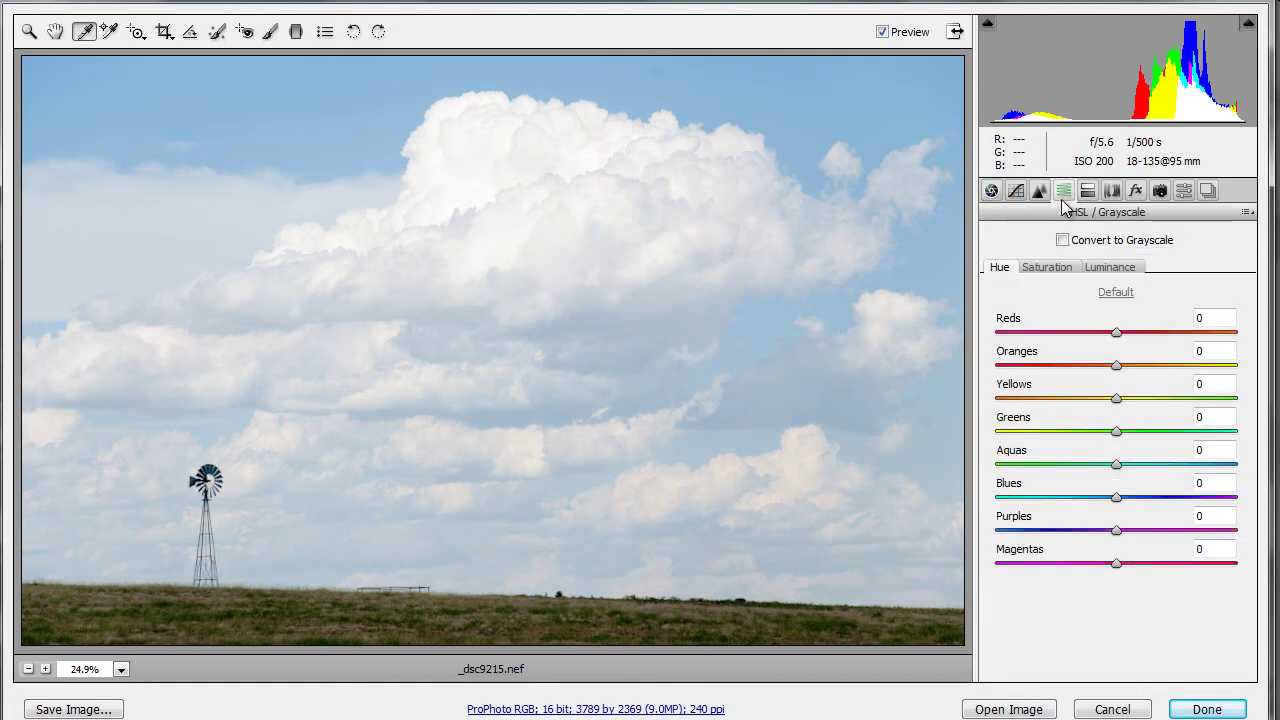
{"action": "left_click", "coordinate": [1062, 241]}
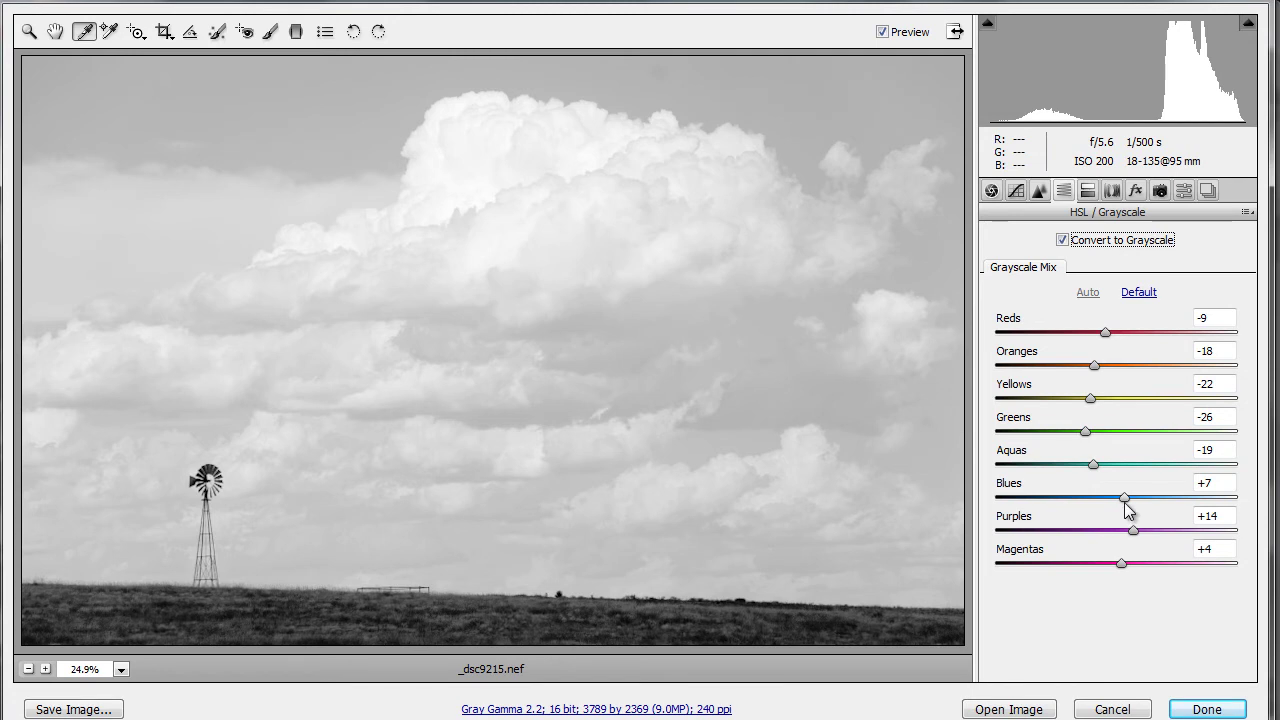
{"action": "left_click_drag", "start_coordinate": [1126, 505], "coordinate": [1033, 507]}
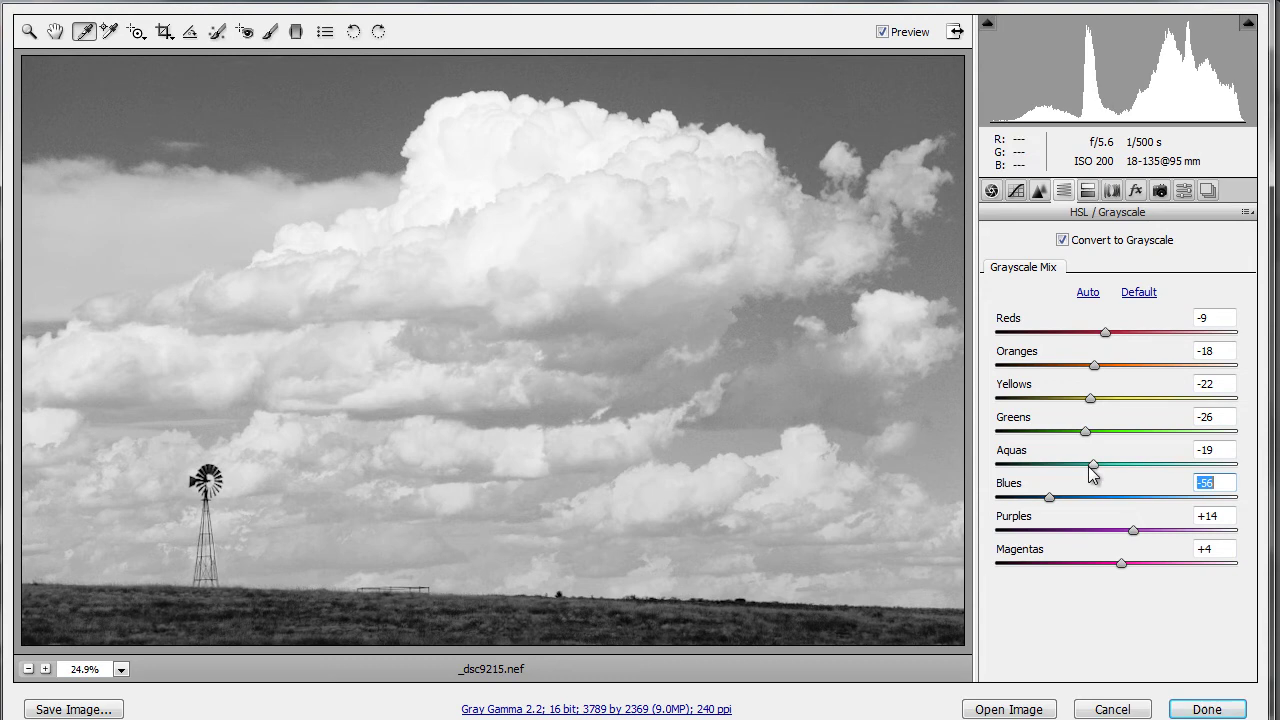
Set Aquas to -42 and Purples to -29 in the Grayscale Mix
{"action": "left_click_drag", "start_coordinate": [1090, 470], "coordinate": [1063, 472]}
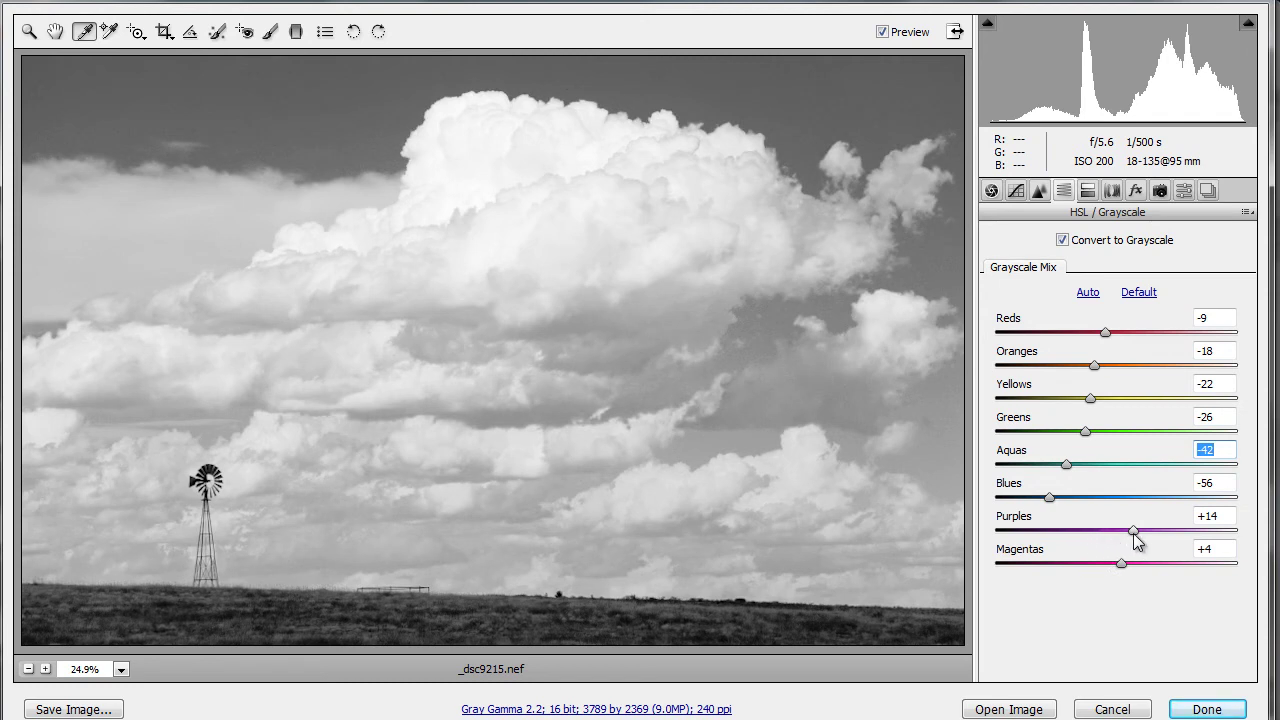
{"action": "left_click_drag", "start_coordinate": [1132, 532], "coordinate": [1083, 541]}
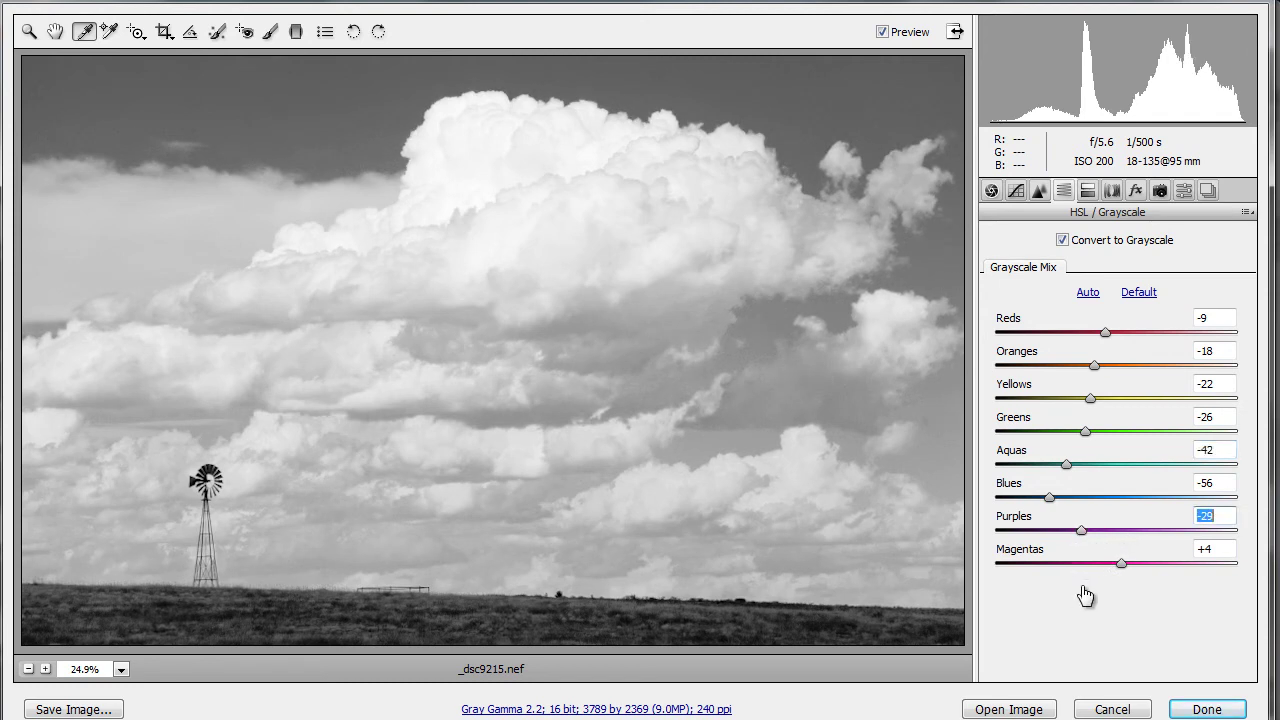
{"action": "key", "text": "Return"}
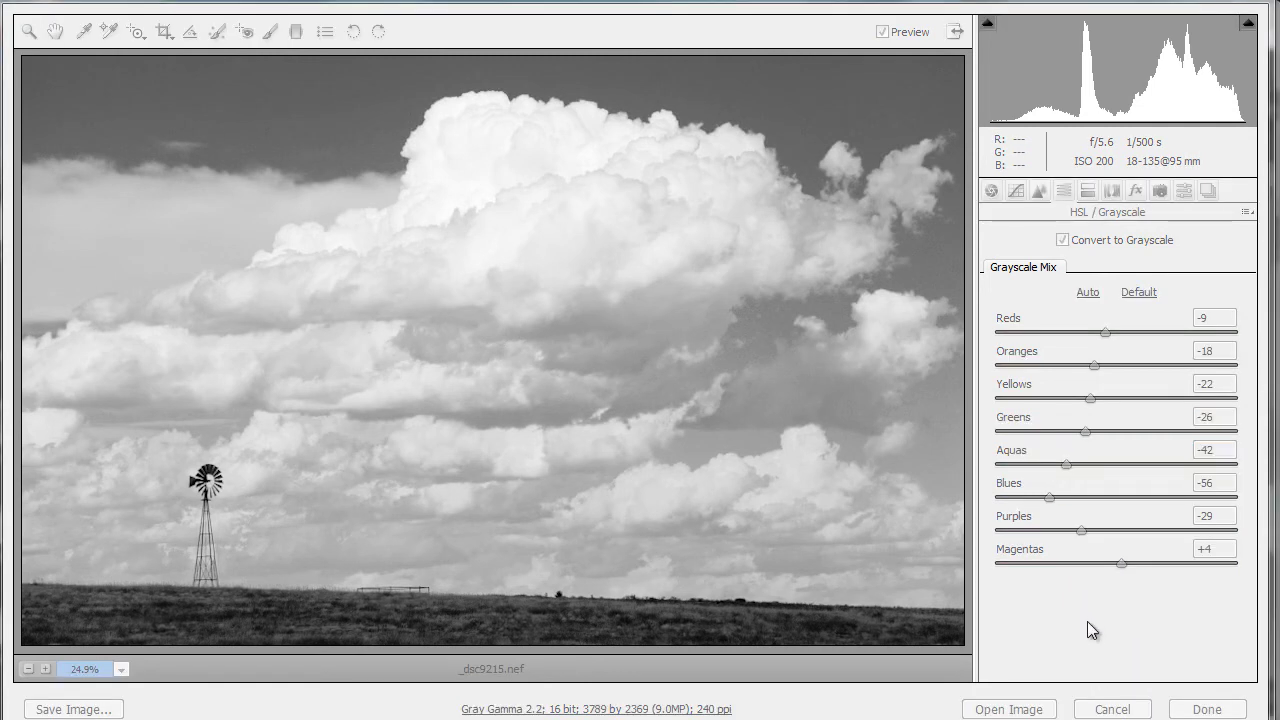
{"action": "left_click", "coordinate": [714, 35]}
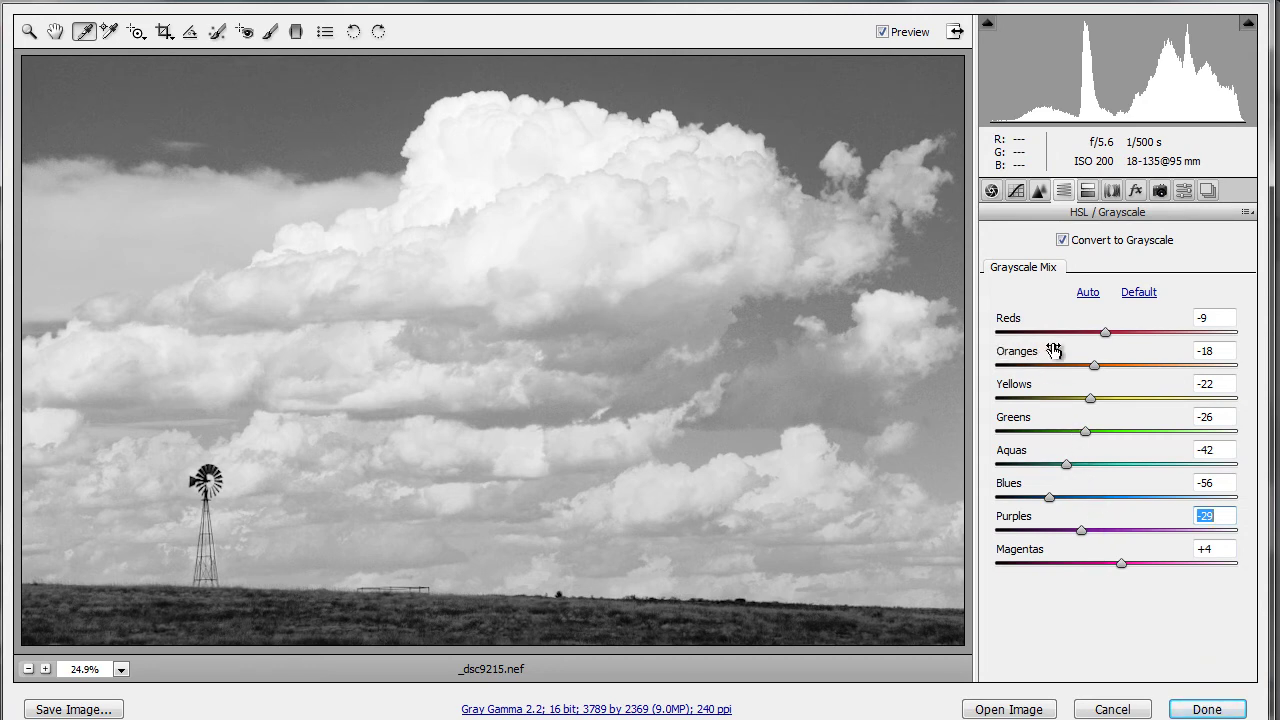
Try lighter and darker Yellows values on the grass and settle on -38
{"action": "left_click", "coordinate": [1091, 400]}
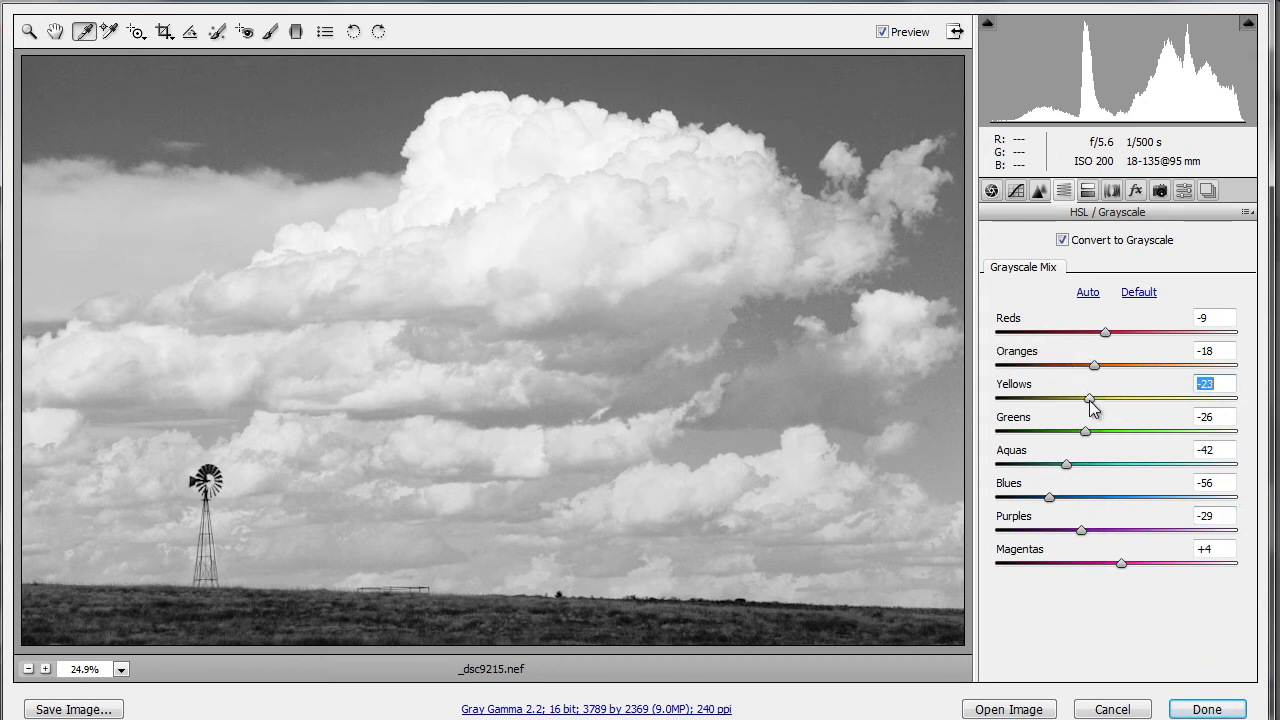
{"action": "left_click_drag", "start_coordinate": [1090, 400], "coordinate": [1187, 402]}
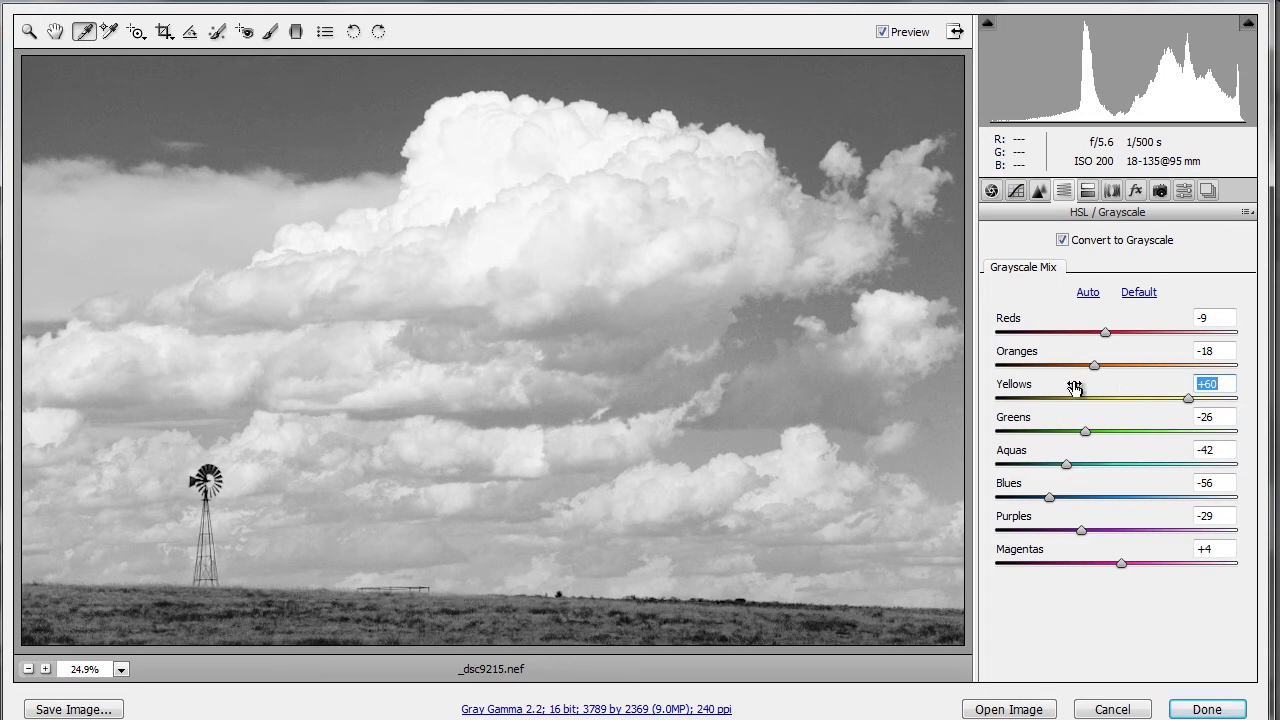
{"action": "left_click_drag", "start_coordinate": [1188, 400], "coordinate": [1092, 402]}
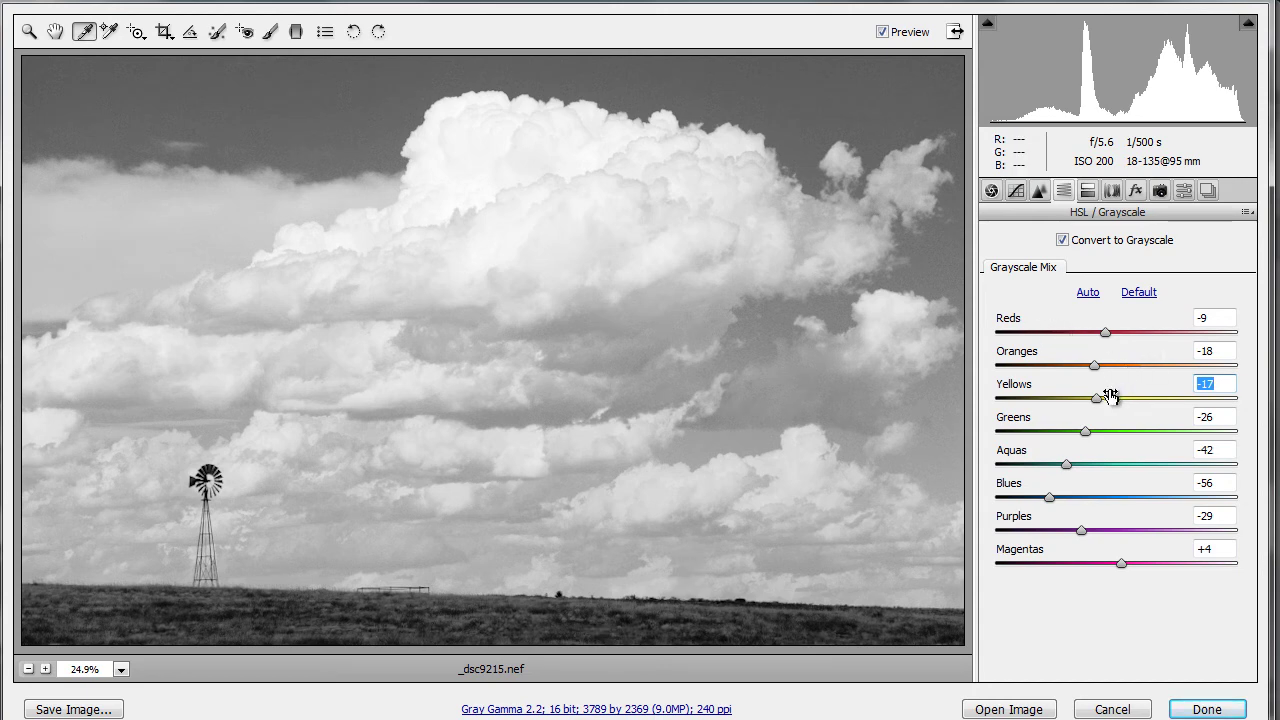
{"action": "left_click_drag", "start_coordinate": [1113, 397], "coordinate": [1108, 399]}
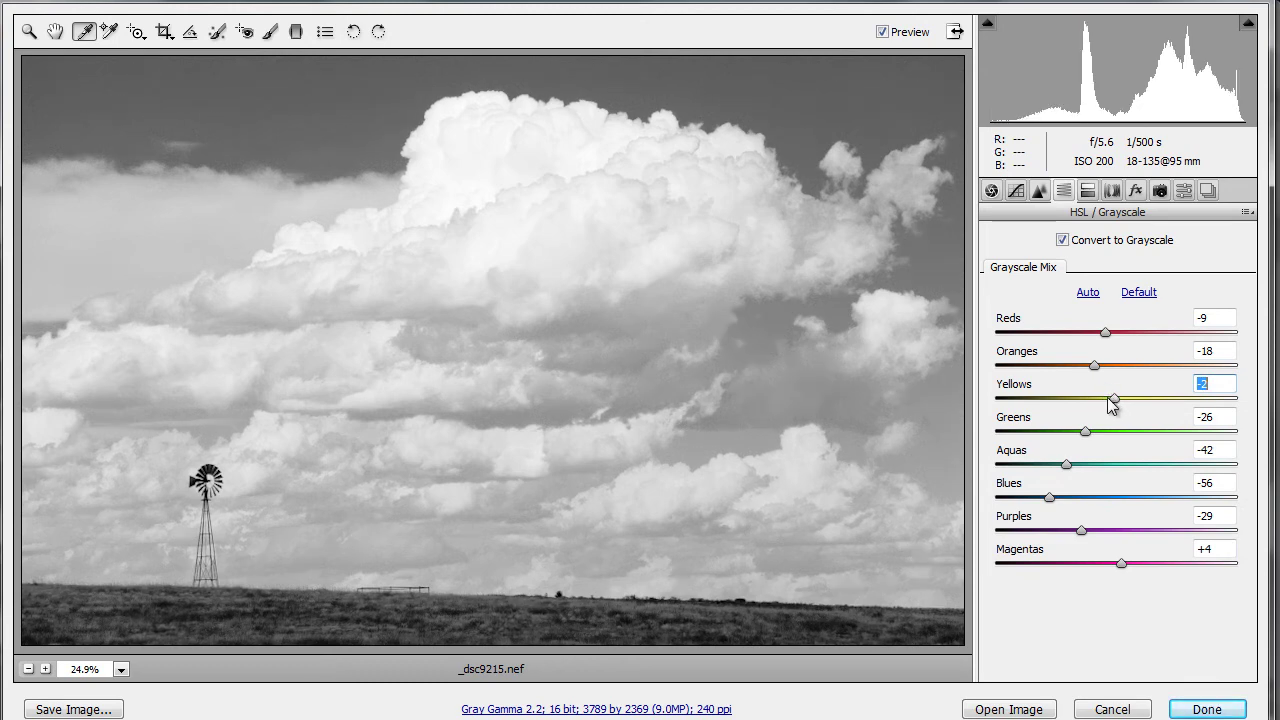
{"action": "left_click", "coordinate": [1088, 398]}
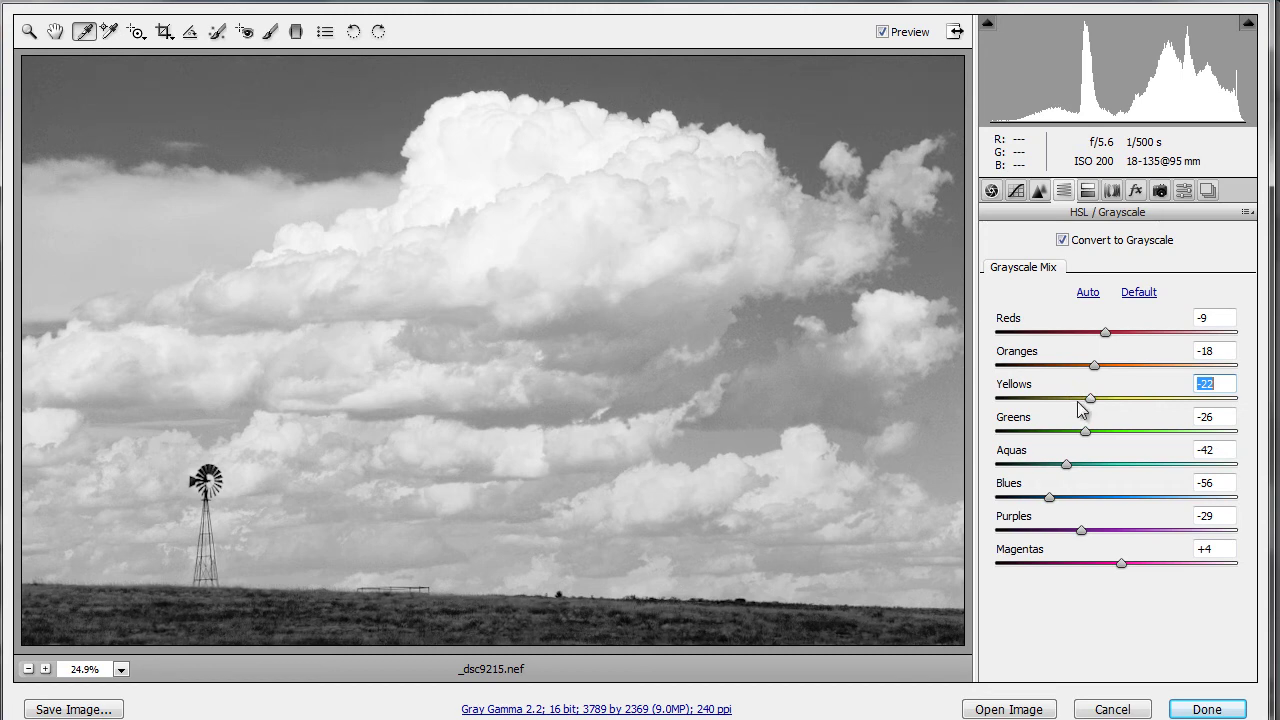
{"action": "left_click", "coordinate": [1073, 398]}
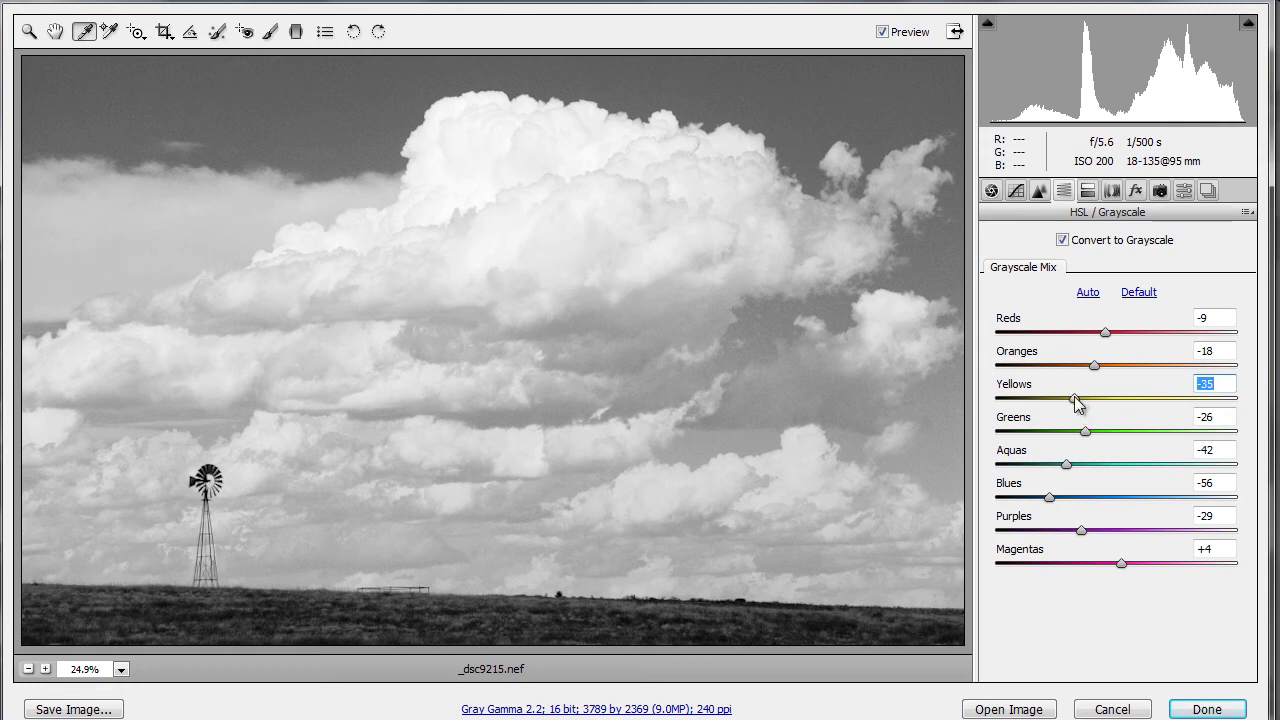
{"action": "left_click_drag", "start_coordinate": [1073, 400], "coordinate": [1069, 402]}
Try strong positive and negative Reds values in the Grayscale Mix and set Reds to 0
{"action": "left_click_drag", "start_coordinate": [1107, 340], "coordinate": [1179, 343]}
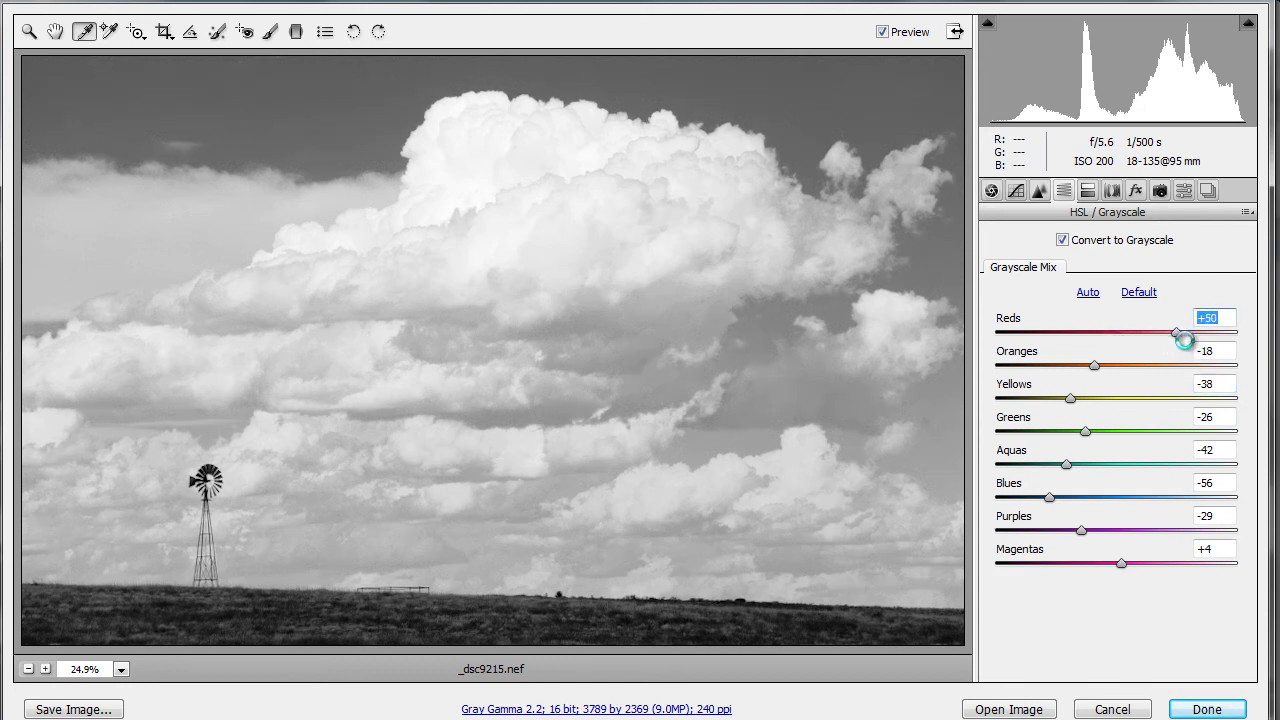
{"action": "left_click_drag", "start_coordinate": [1180, 337], "coordinate": [1234, 345]}
{"action": "left_click_drag", "start_coordinate": [1230, 334], "coordinate": [953, 342]}
{"action": "type", "text": "0"}
Compare high and low Oranges values in the Grayscale Mix and settle on +47
{"action": "left_click_drag", "start_coordinate": [1095, 367], "coordinate": [1177, 370]}
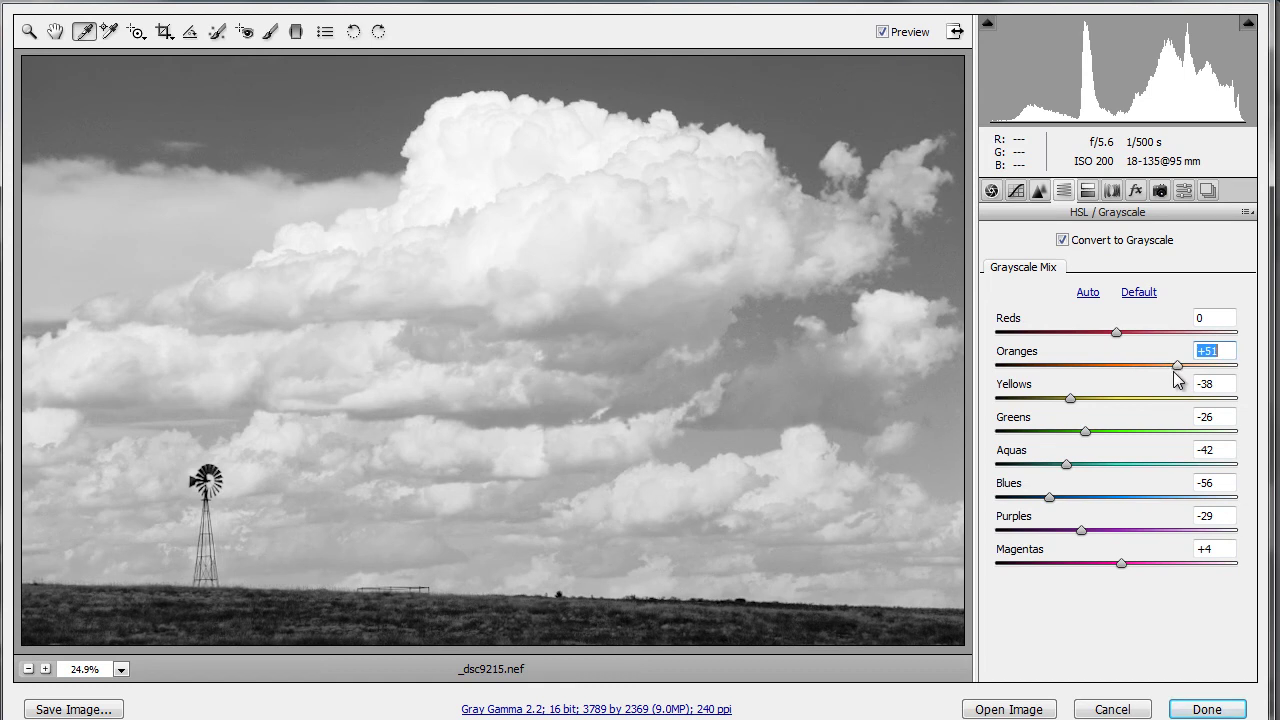
{"action": "left_click", "coordinate": [1042, 367]}
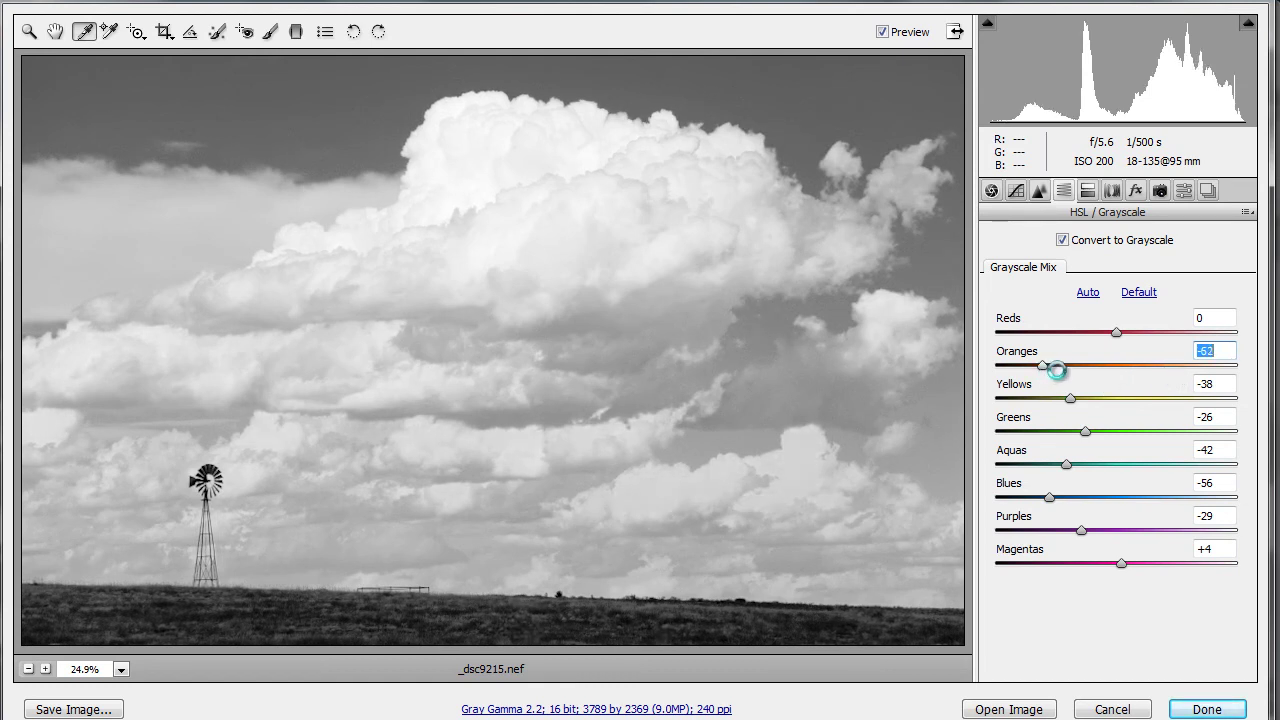
{"action": "left_click", "coordinate": [1159, 366]}
{"action": "left_click", "coordinate": [1051, 366]}
{"action": "left_click", "coordinate": [1165, 366]}
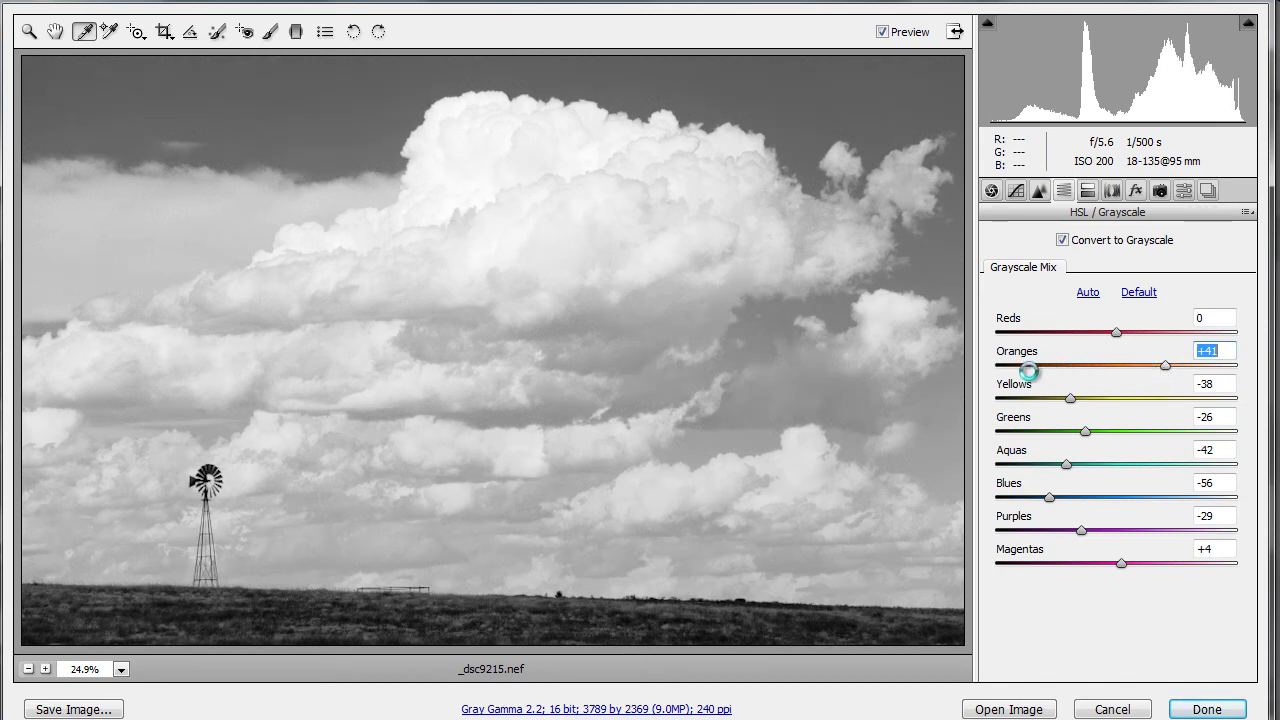
{"action": "left_click", "coordinate": [1028, 366]}
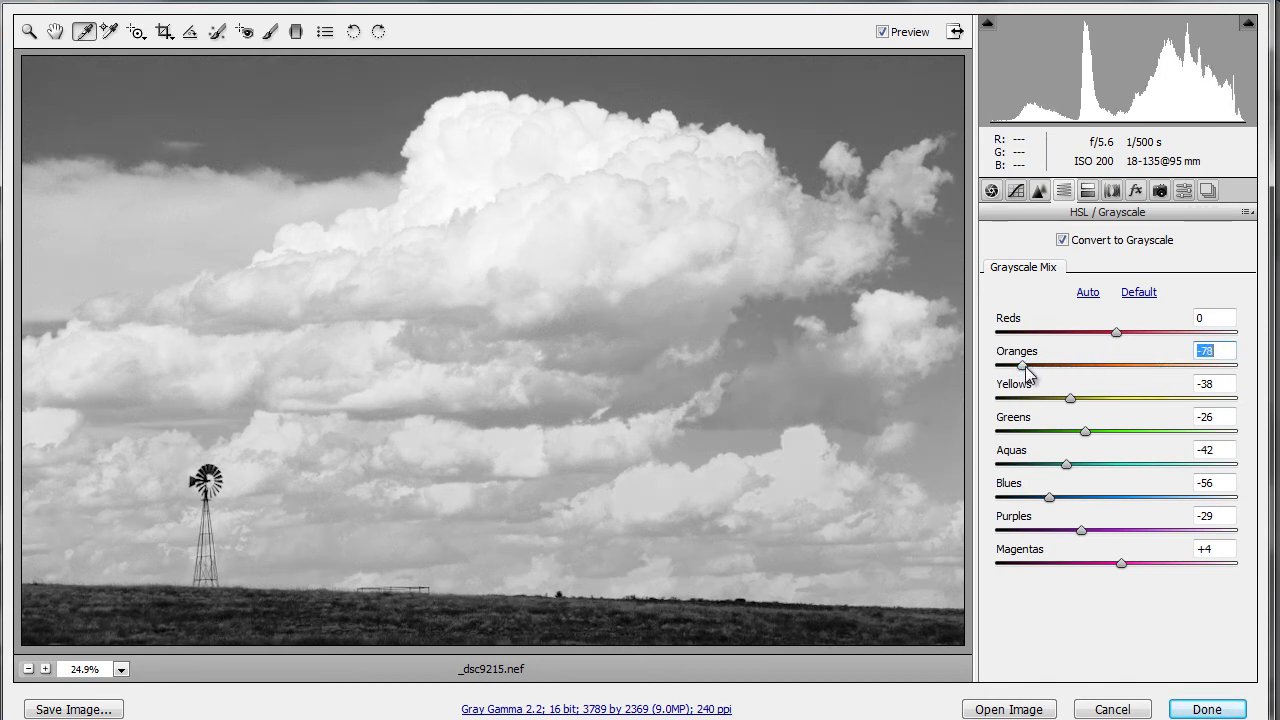
{"action": "left_click", "coordinate": [1156, 366]}
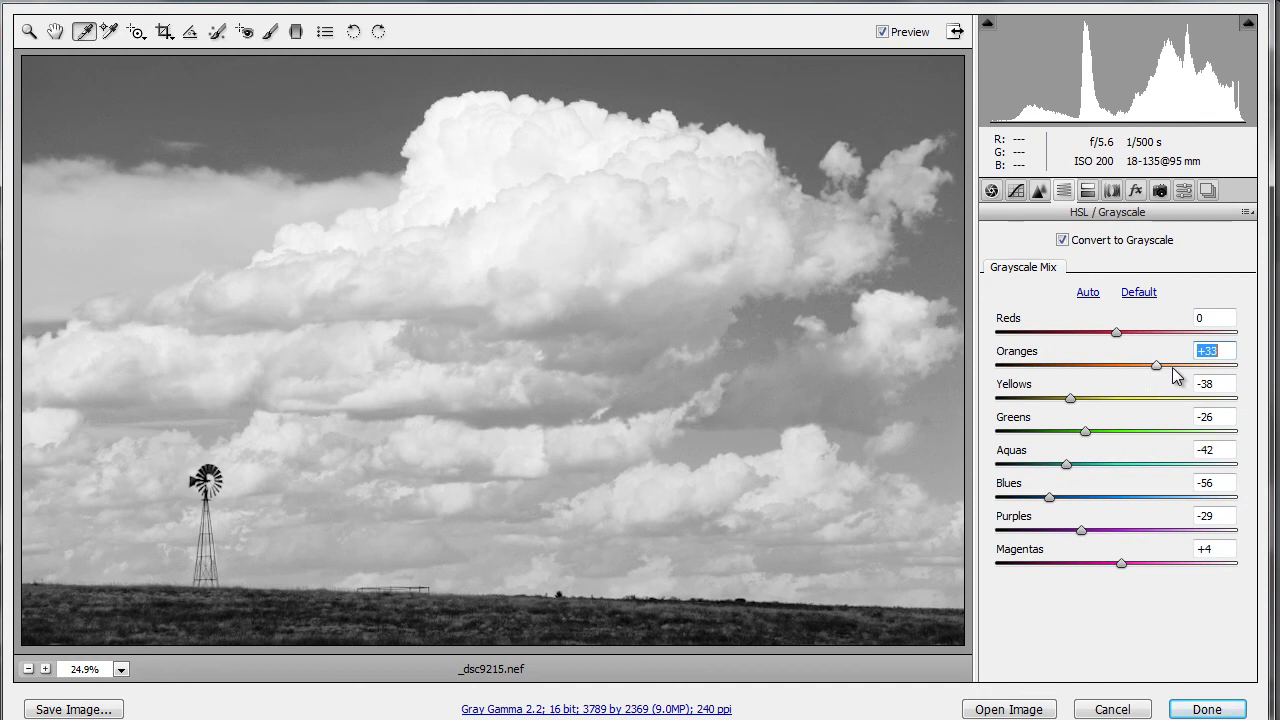
{"action": "left_click", "coordinate": [1170, 366]}
Compare bright and dark Greens values on the grassy foreground and settle on -43
{"action": "left_click_drag", "start_coordinate": [1086, 431], "coordinate": [1222, 433]}
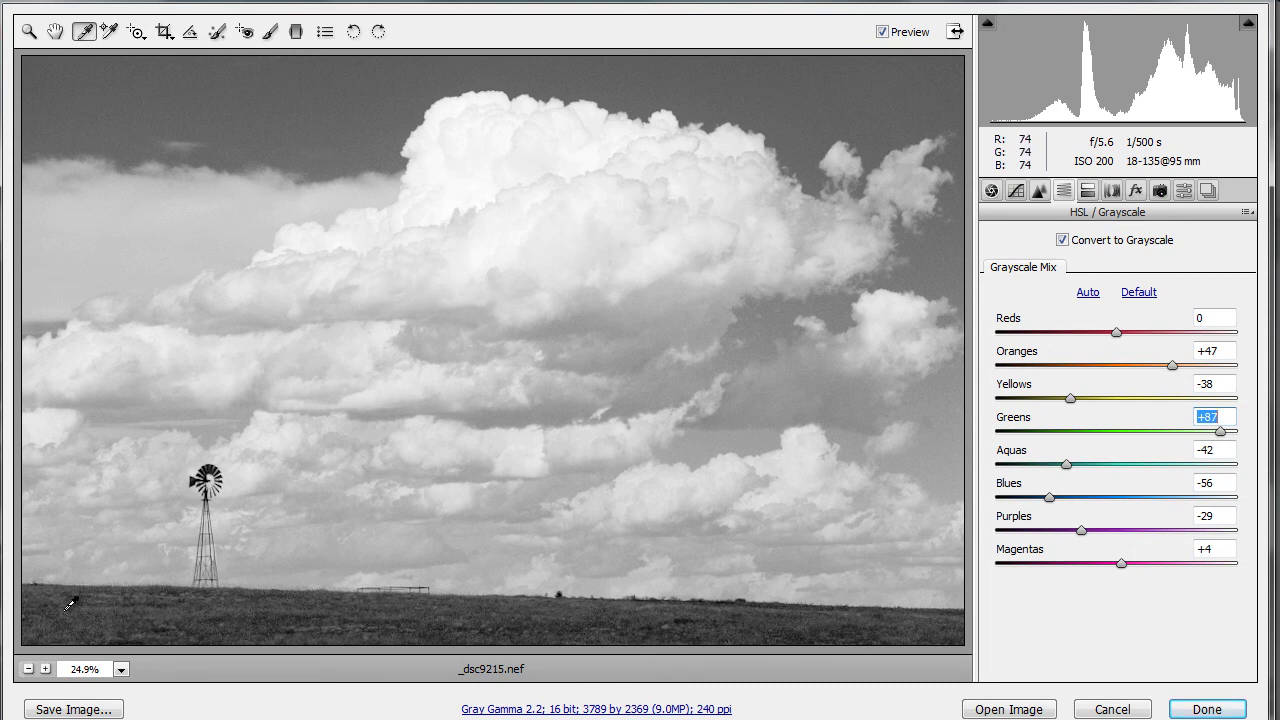
{"action": "left_click", "coordinate": [1083, 430]}
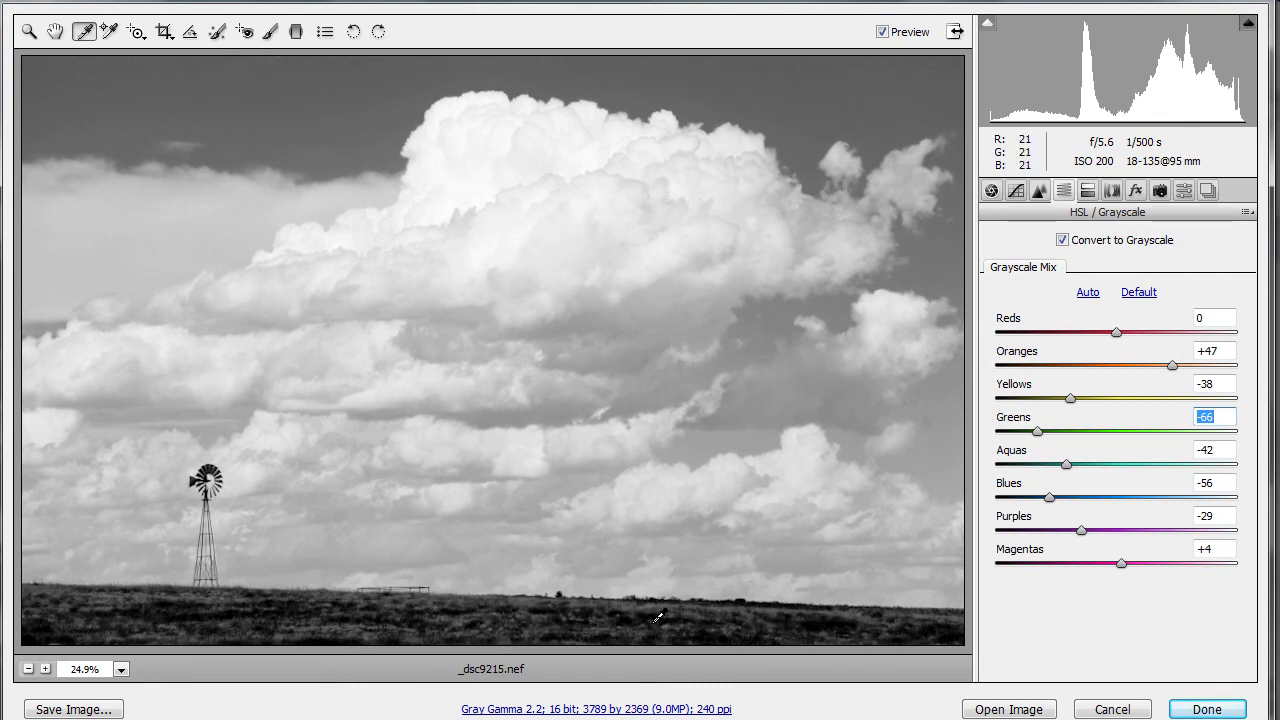
{"action": "left_click", "coordinate": [1194, 431]}
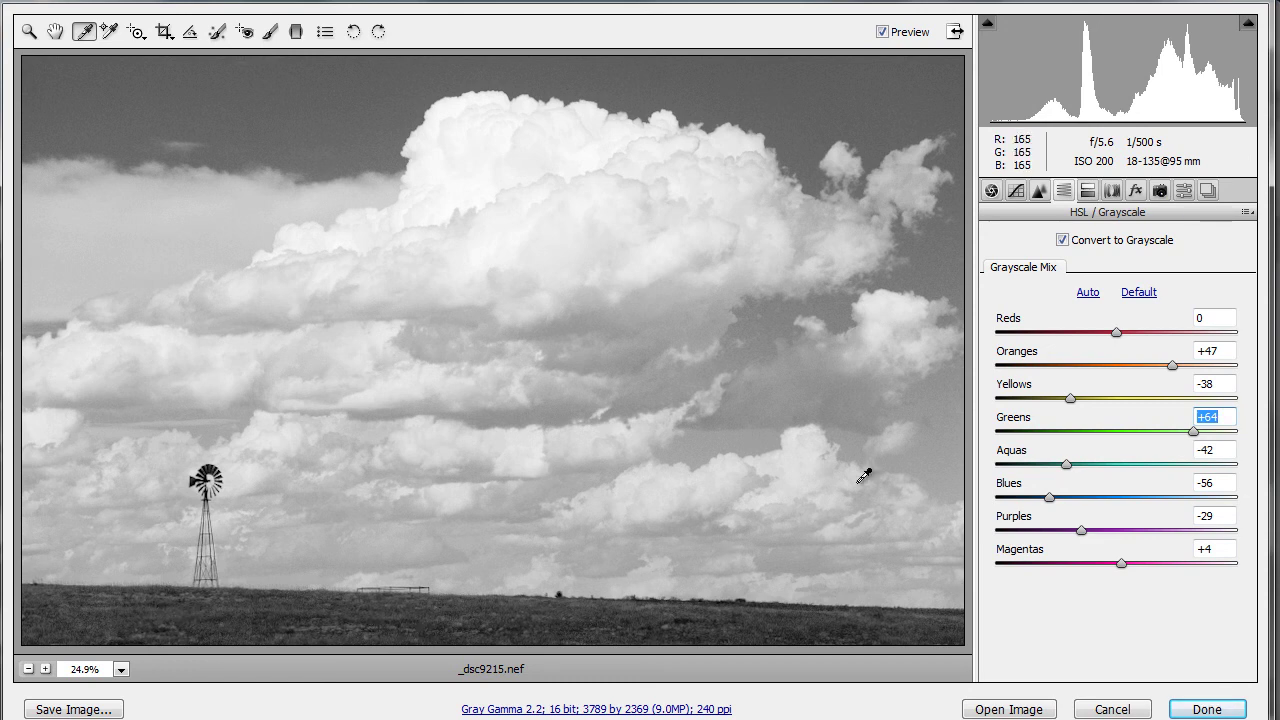
{"action": "left_click", "coordinate": [1067, 430]}
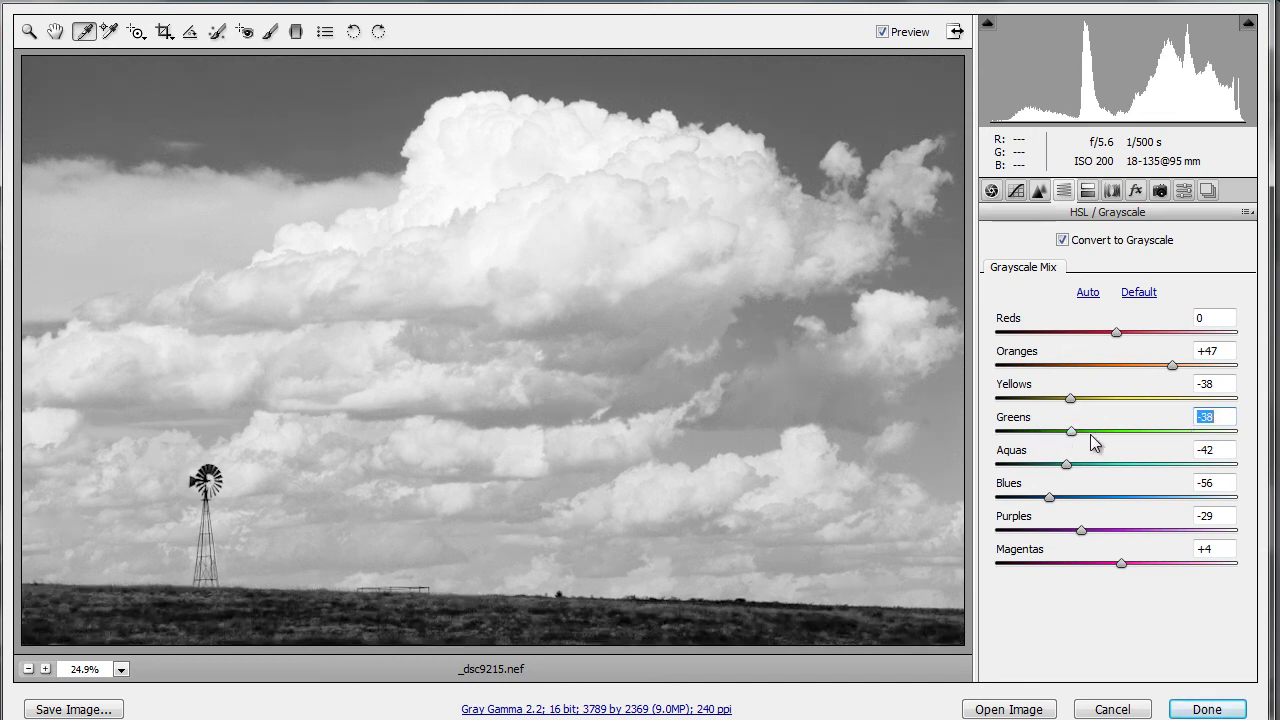
{"action": "left_click_drag", "start_coordinate": [1063, 446], "coordinate": [1050, 446]}
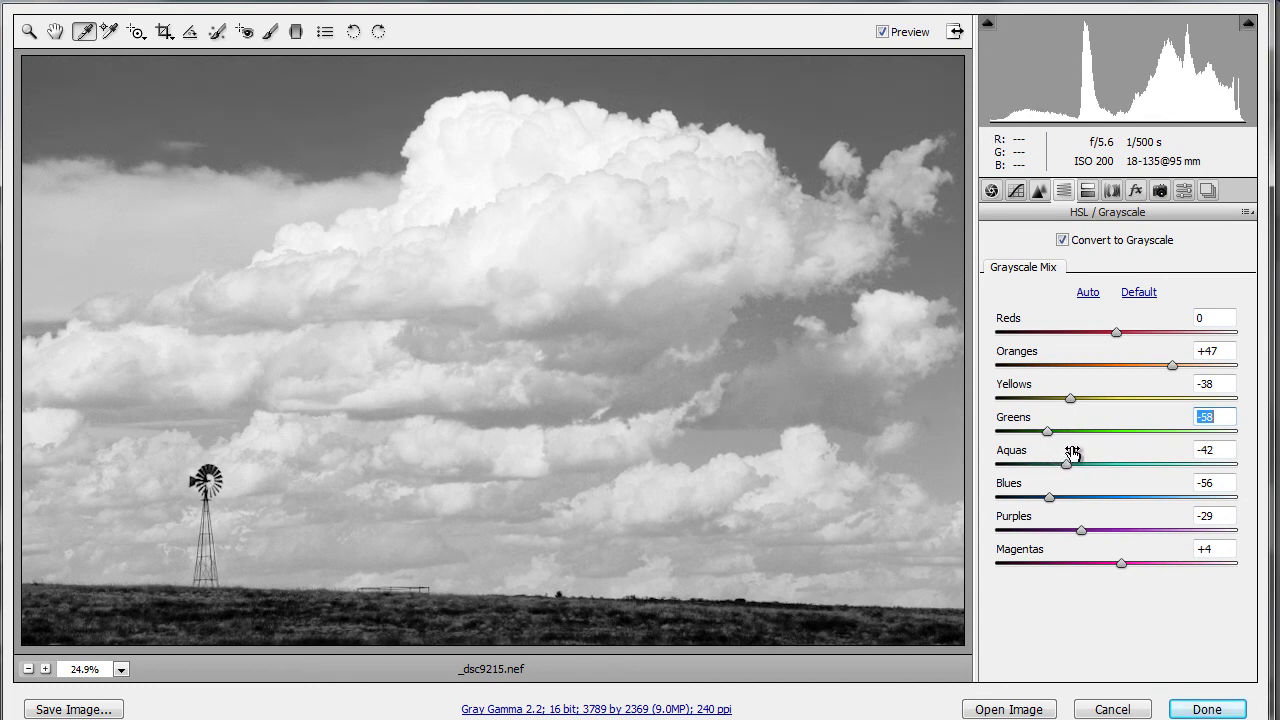
{"action": "left_click", "coordinate": [1065, 440]}
Try low and high Magentas values in the Grayscale Mix and set Magentas to 0
{"action": "left_click_drag", "start_coordinate": [1125, 574], "coordinate": [1122, 573]}
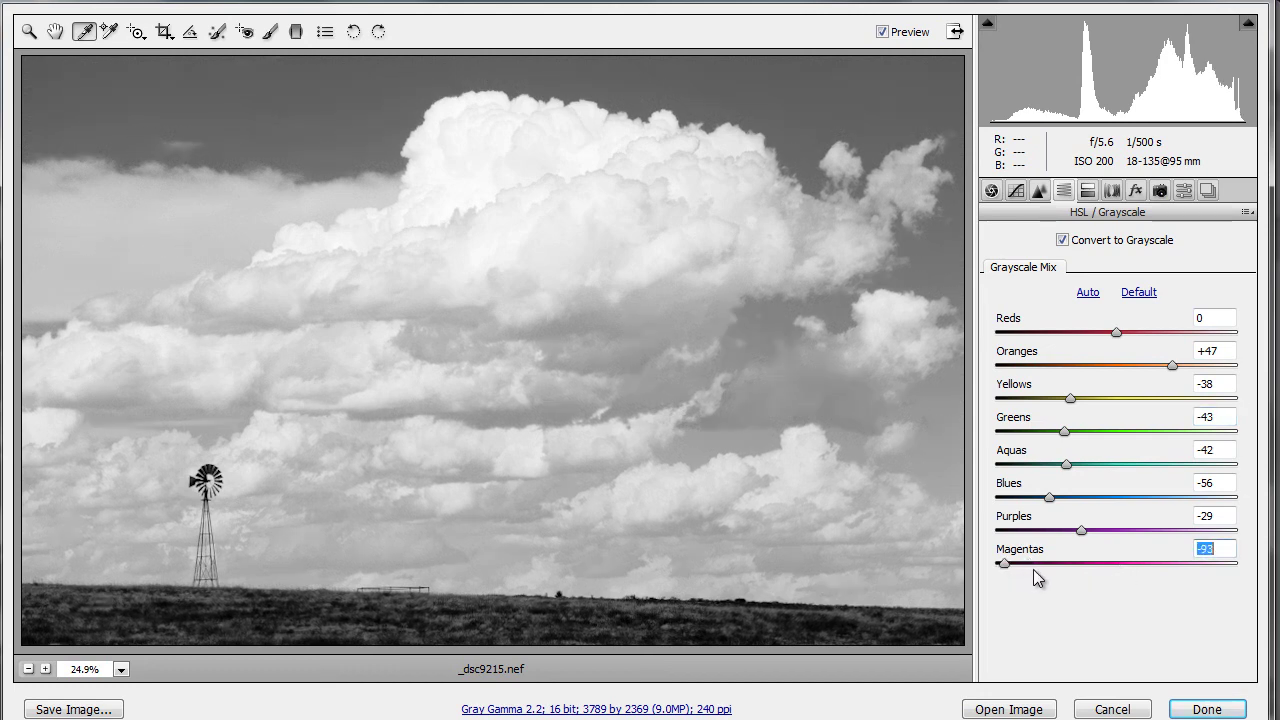
{"action": "left_click_drag", "start_coordinate": [1008, 563], "coordinate": [1215, 573]}
{"action": "left_click", "coordinate": [1033, 564]}
{"action": "type", "text": "0"}
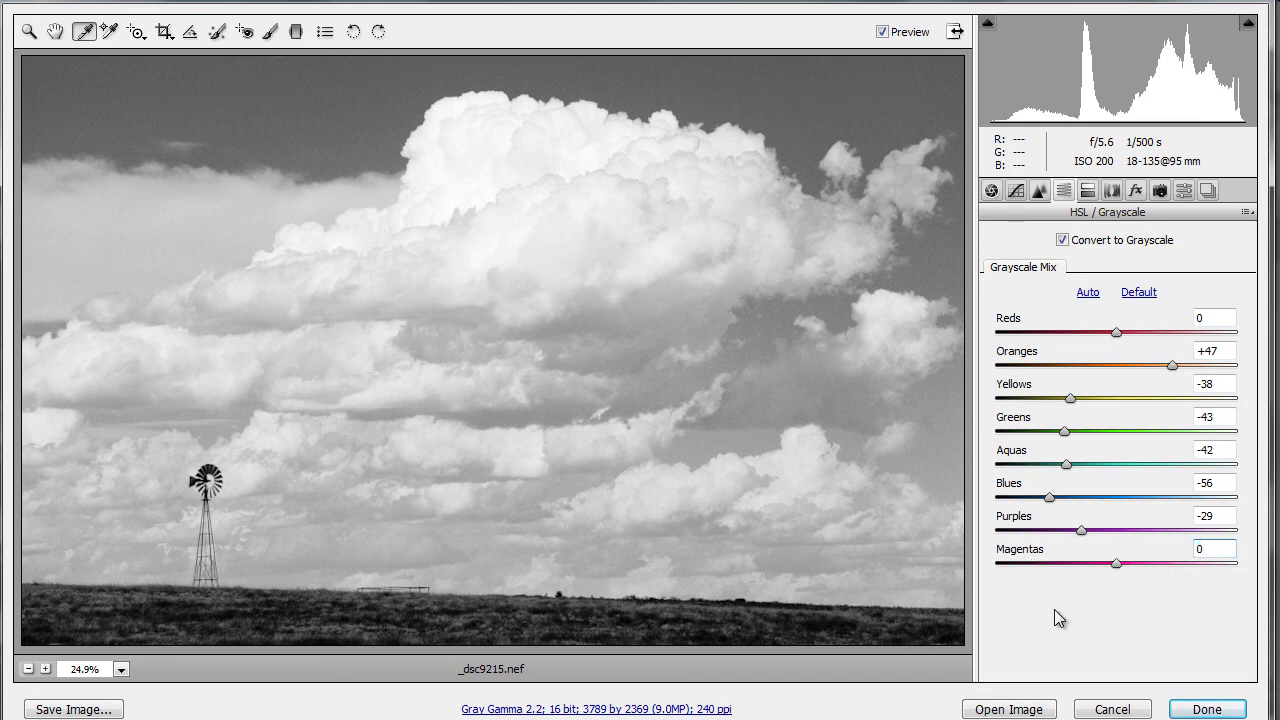